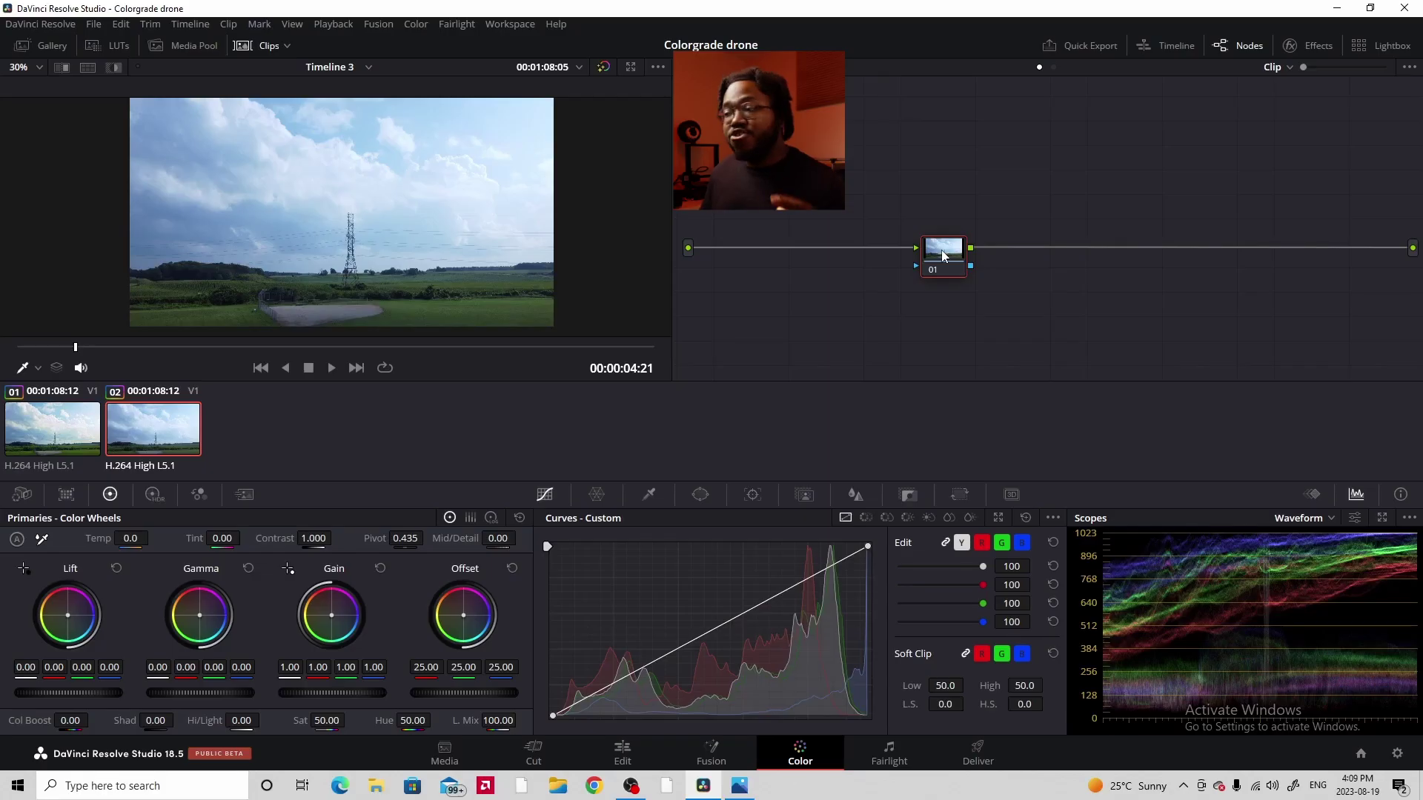
- Add seven serial nodes after node 01 to build a chain of eight nodes
drag(942, 251, 906, 241)
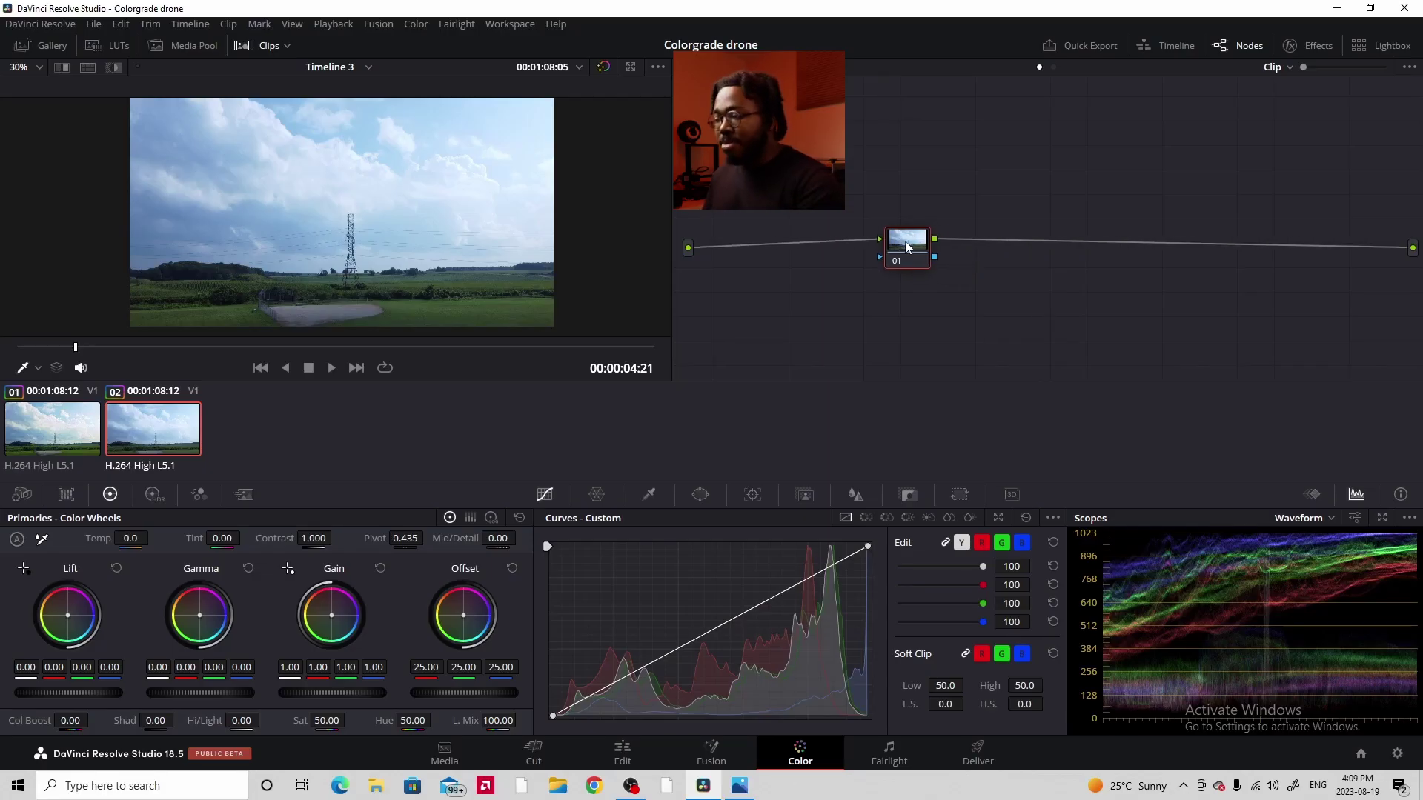
key(alt+s)
key(alt+s)
key(alt+s)
key(alt+s)
key(alt+s)
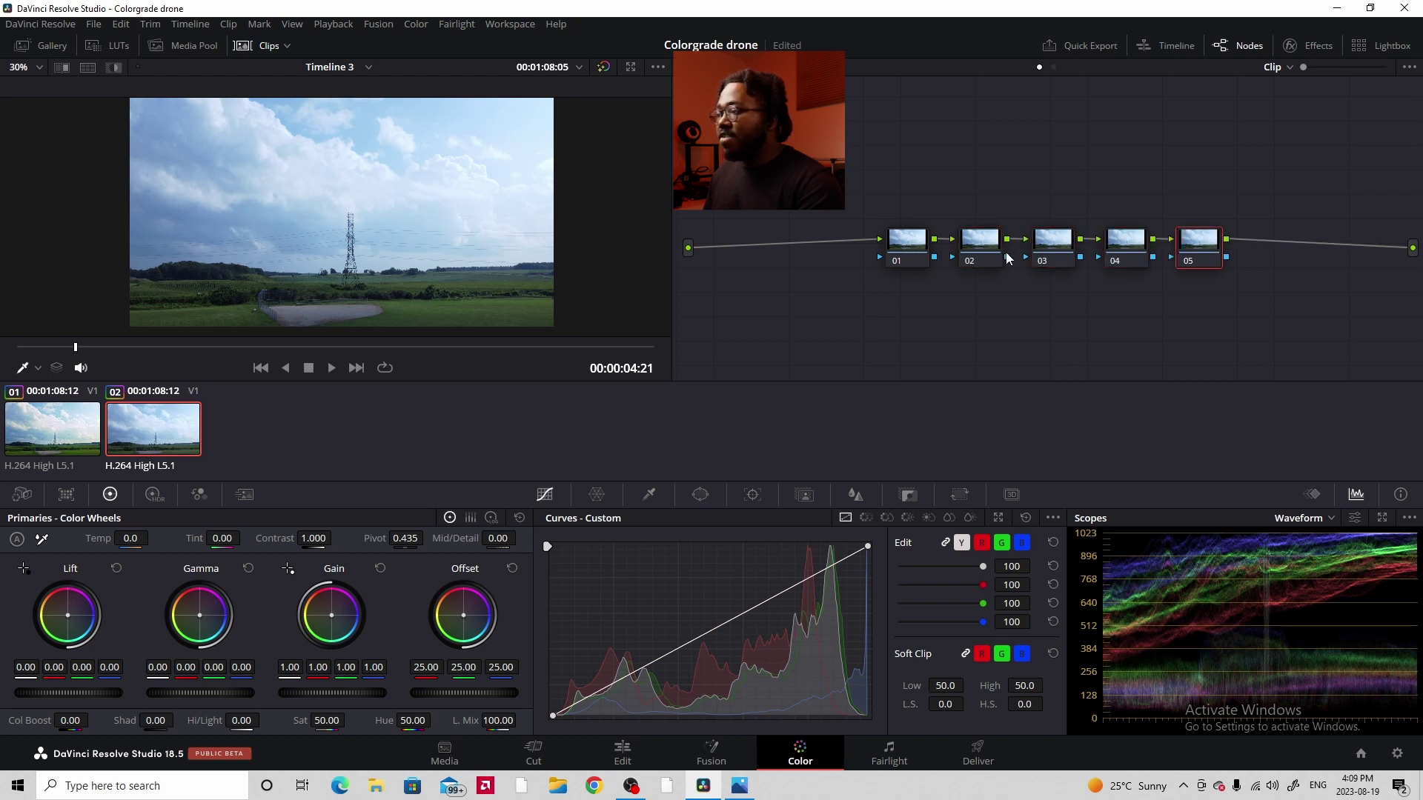
key(alt+s)
key(alt+o)
- Reposition the nodes in the graph and align them evenly with Cleanup Node Graph
drag(730, 304, 1286, 256)
click(733, 245)
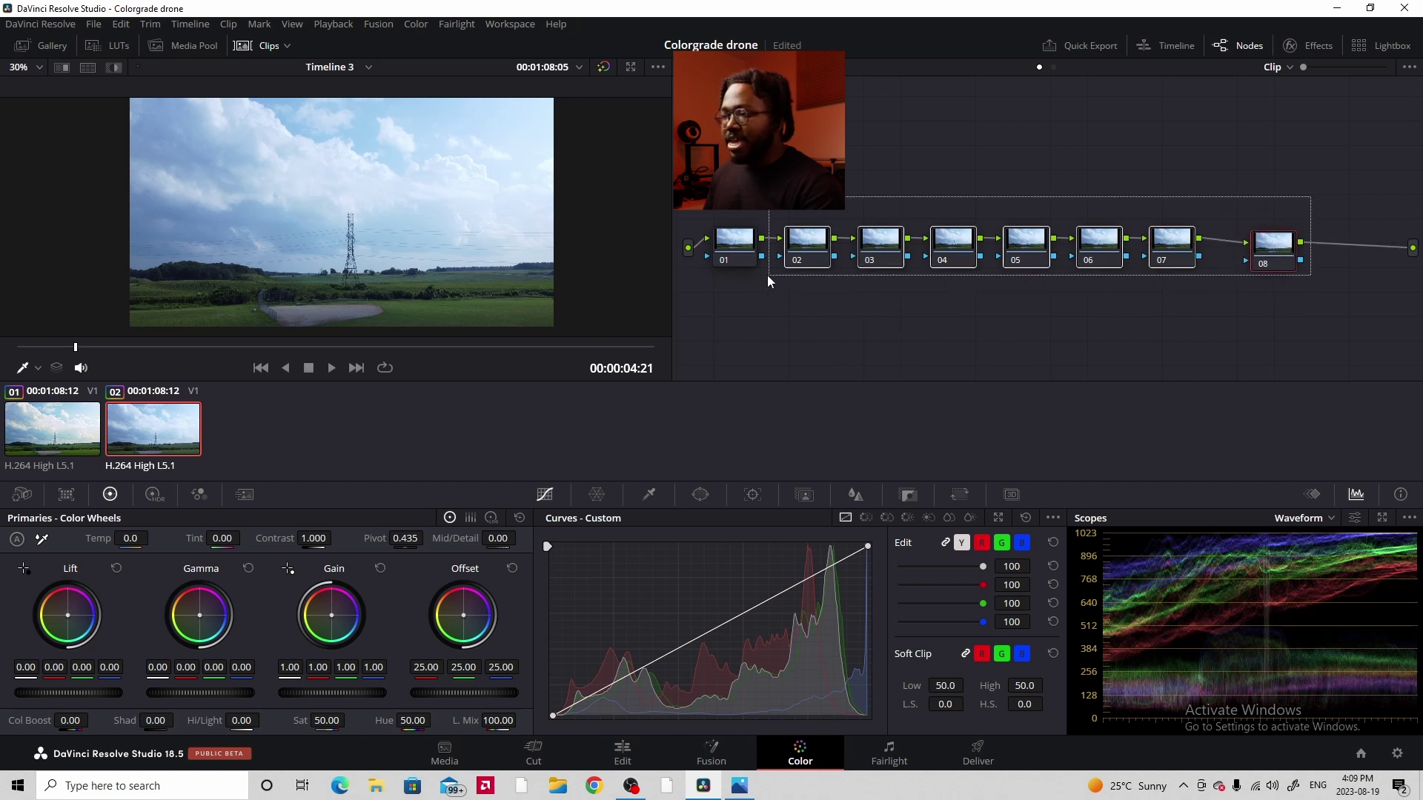
right_click(953, 167)
key(Escape)
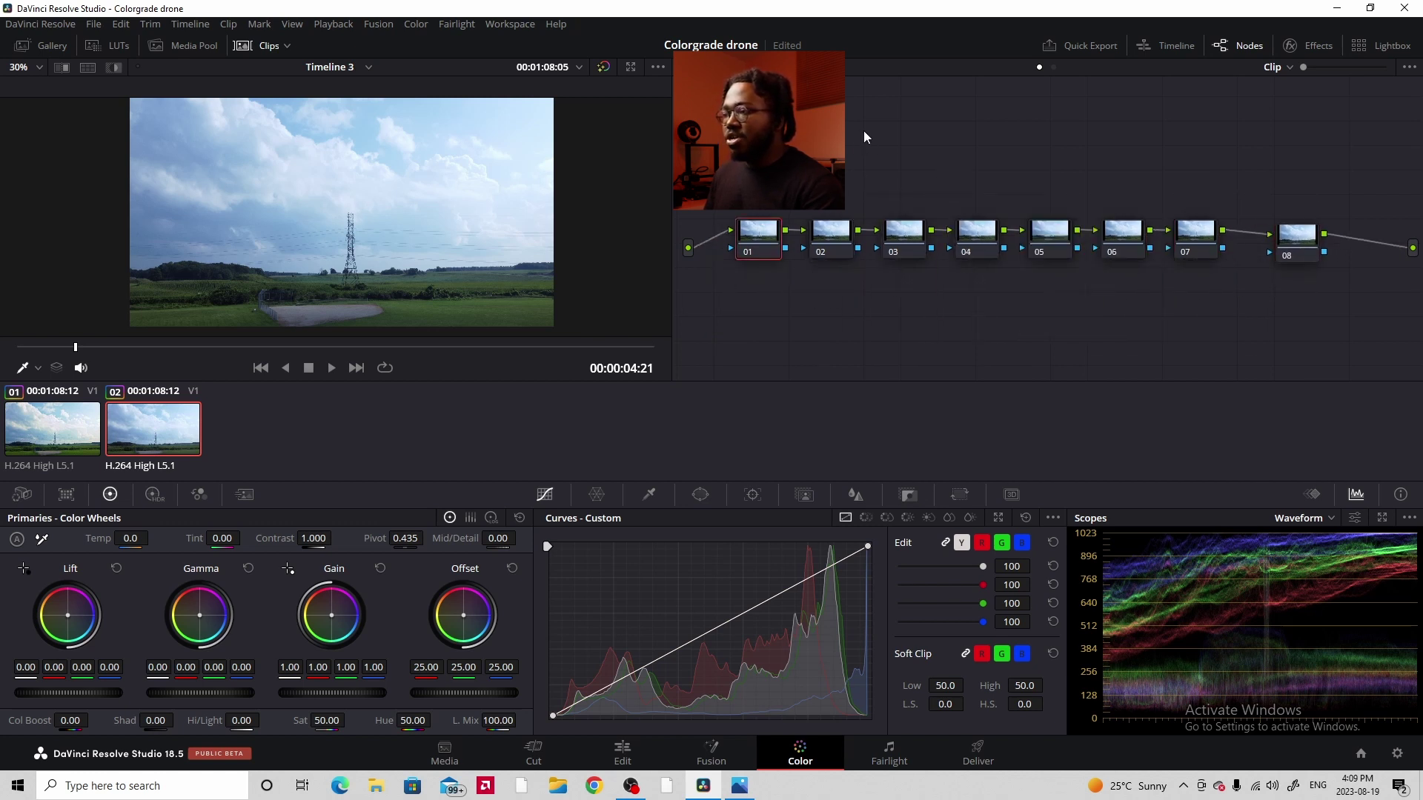
right_click(864, 137)
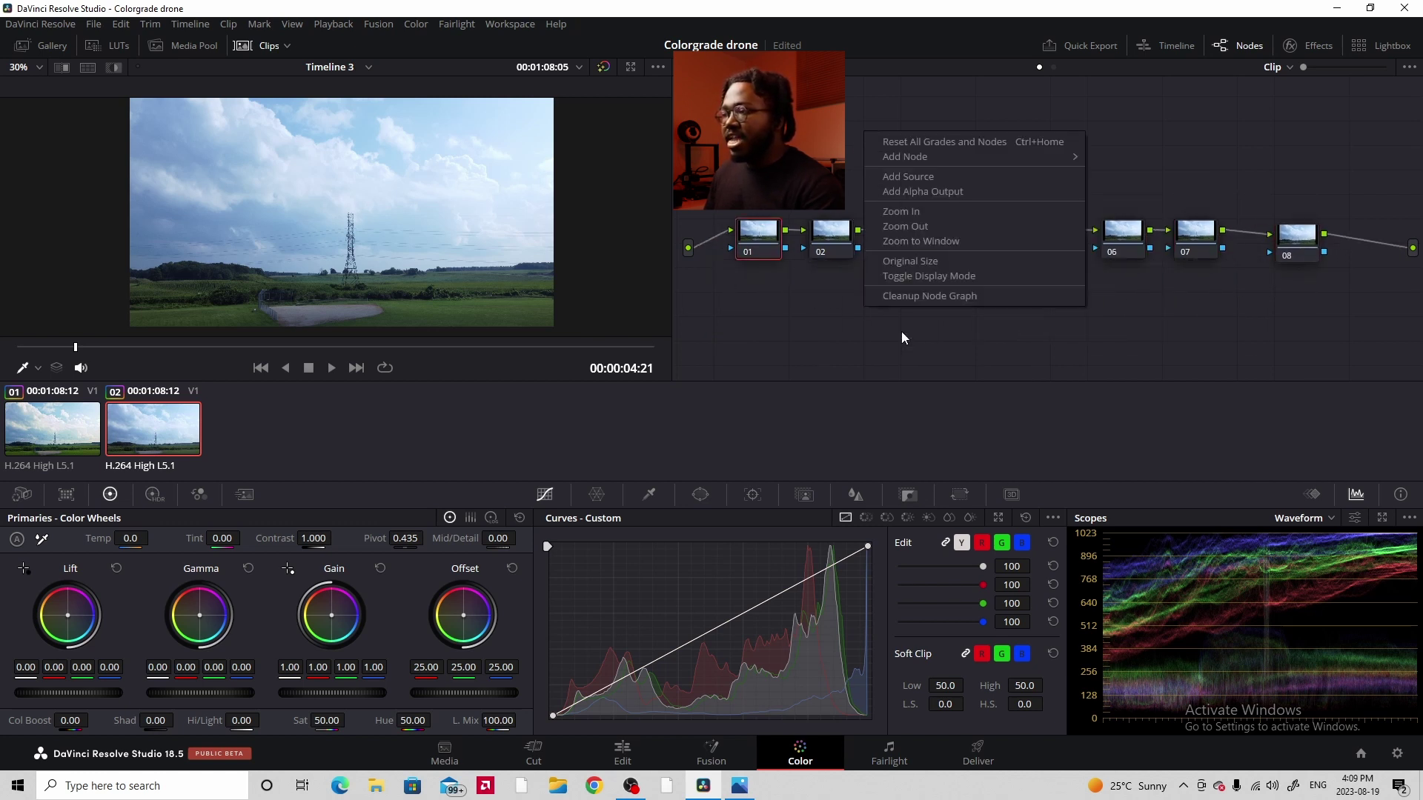
click(942, 296)
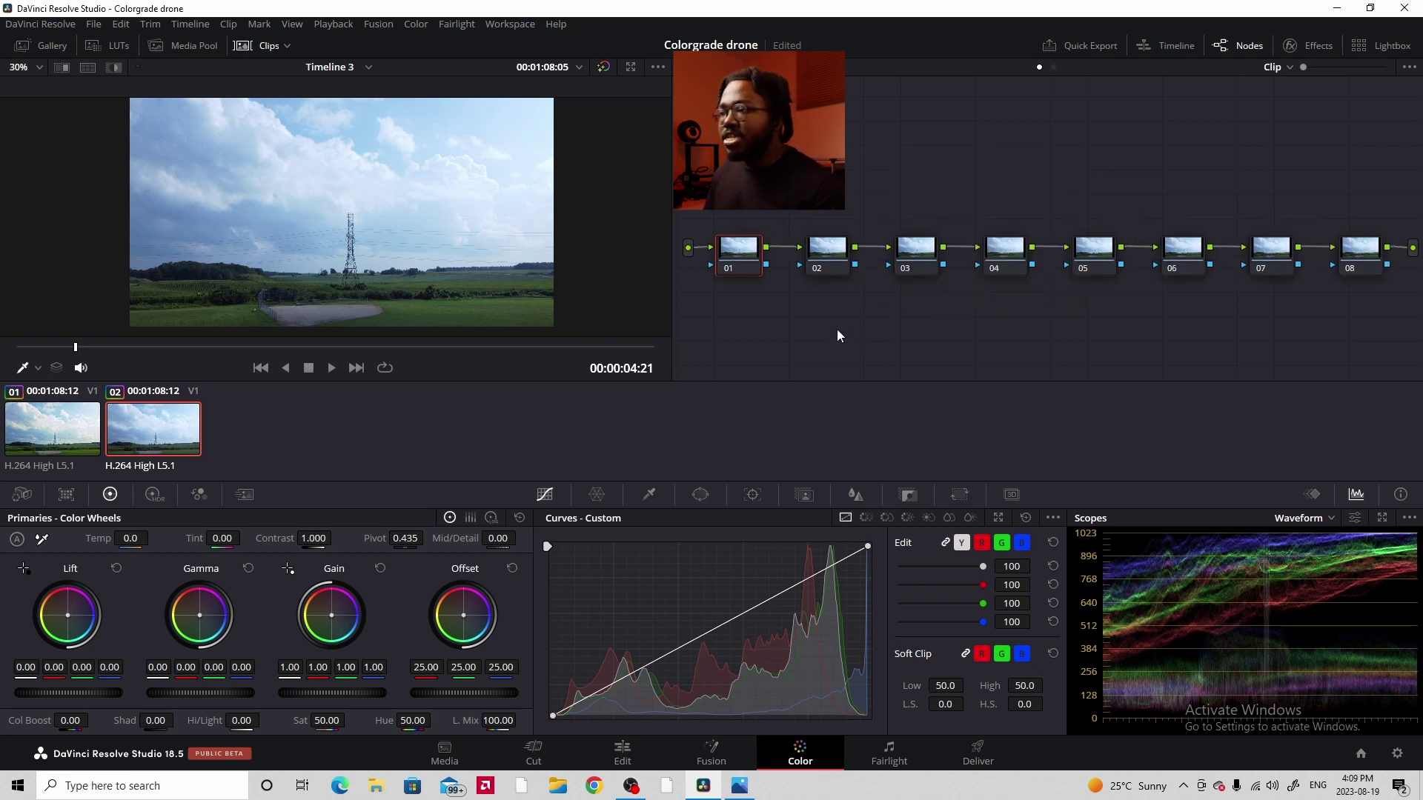
- Label node 01 "CST IN" and node 02 "EXPO"
right_click(750, 248)
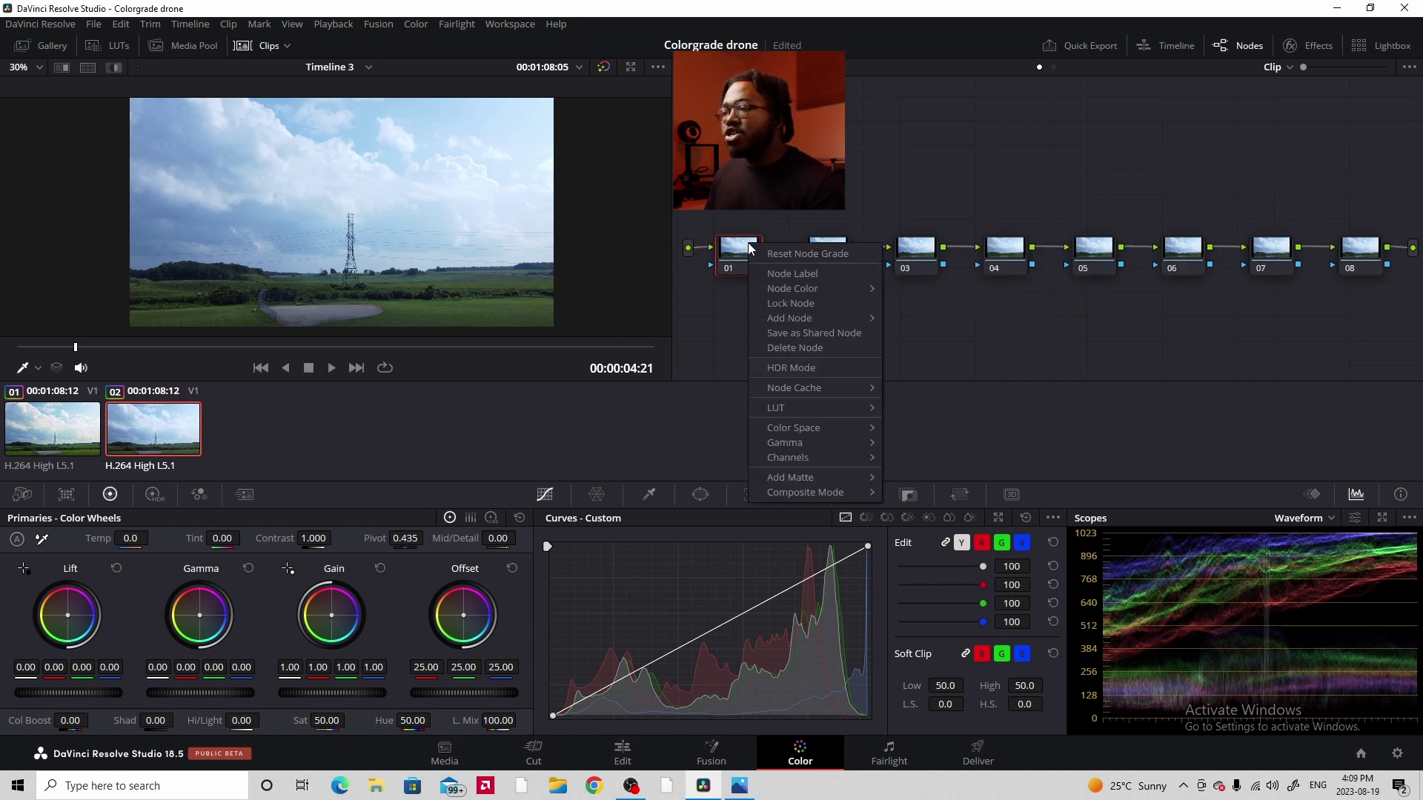
click(785, 273)
text(csT IN)
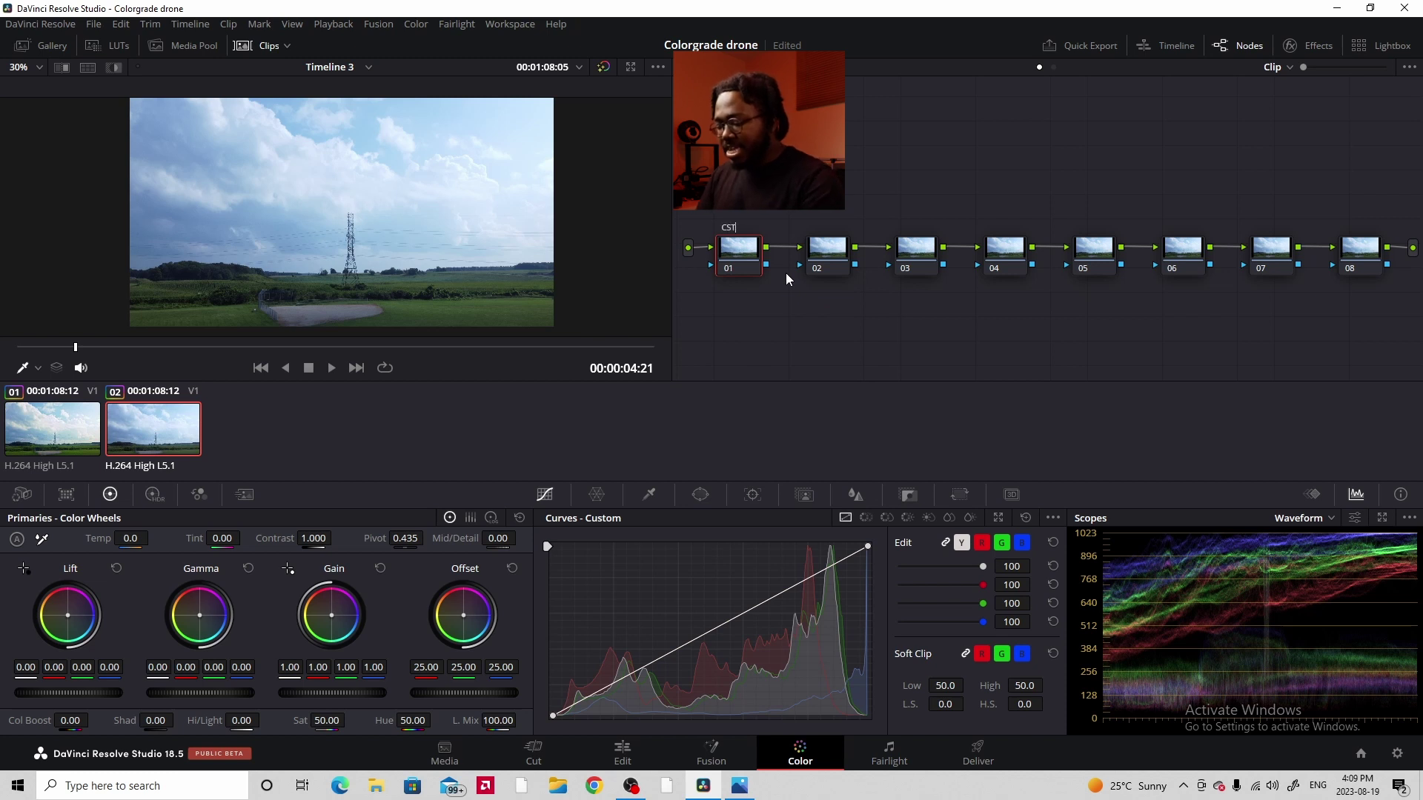
right_click(832, 243)
click(864, 274)
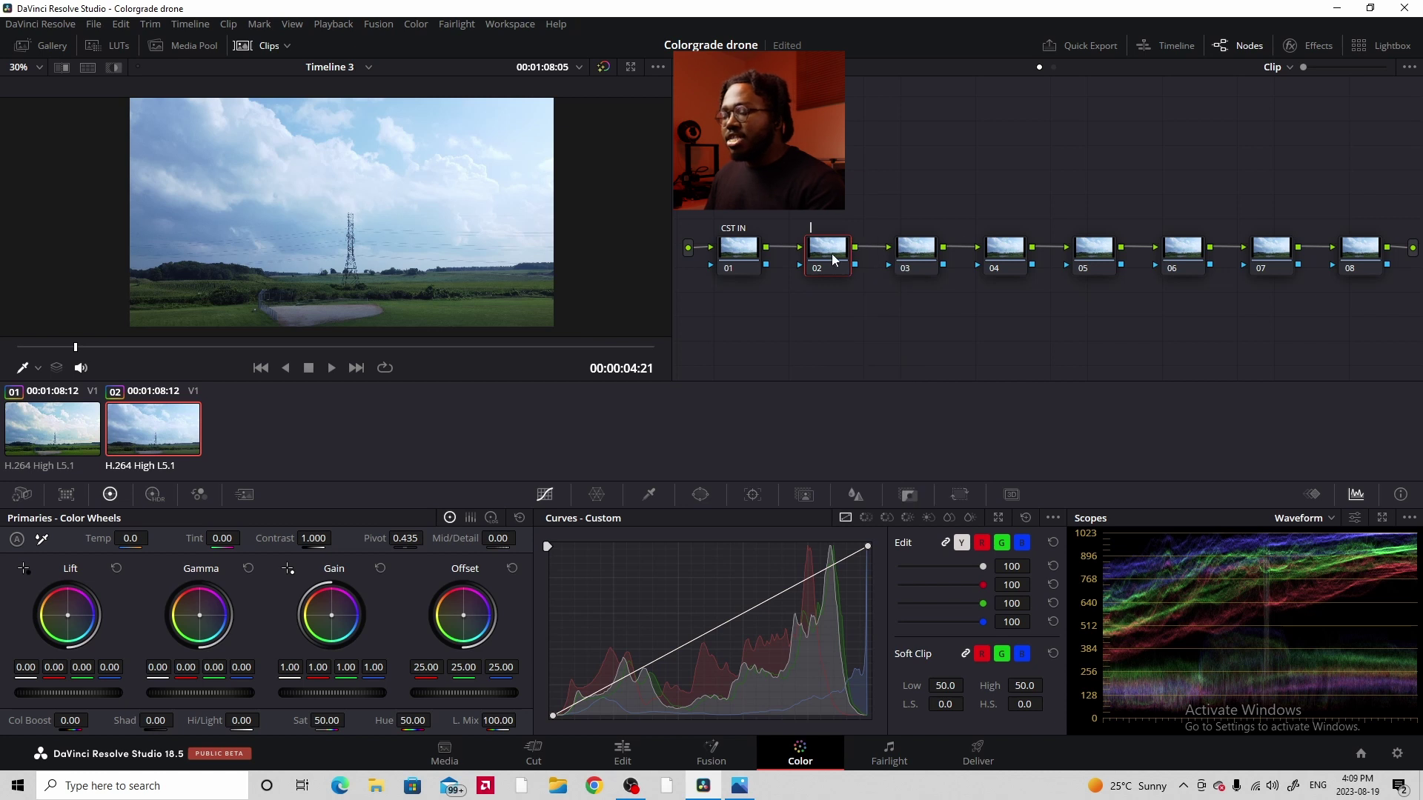
text(EXPO)
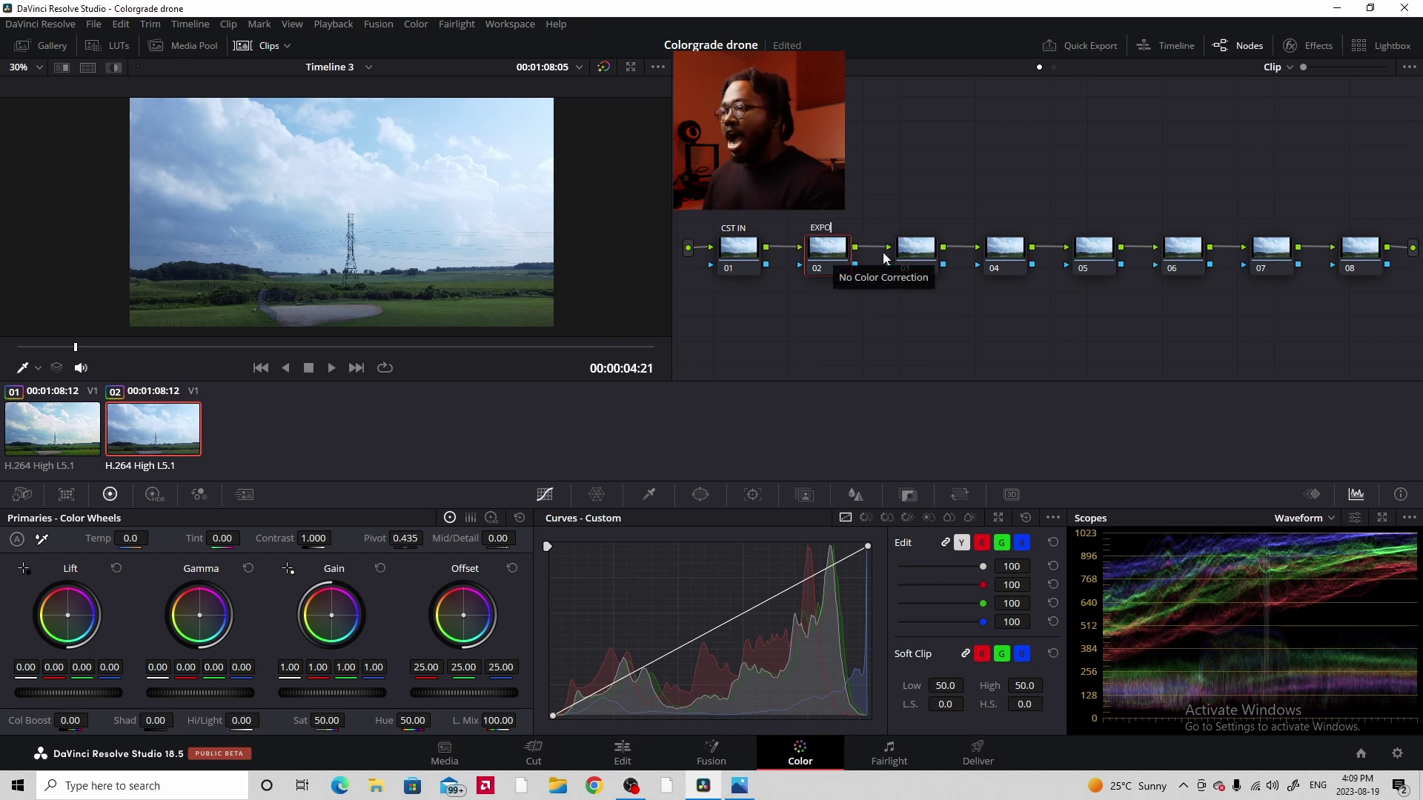
- Label node 03 "WB" and node 04 "SAT"
right_click(910, 251)
click(938, 280)
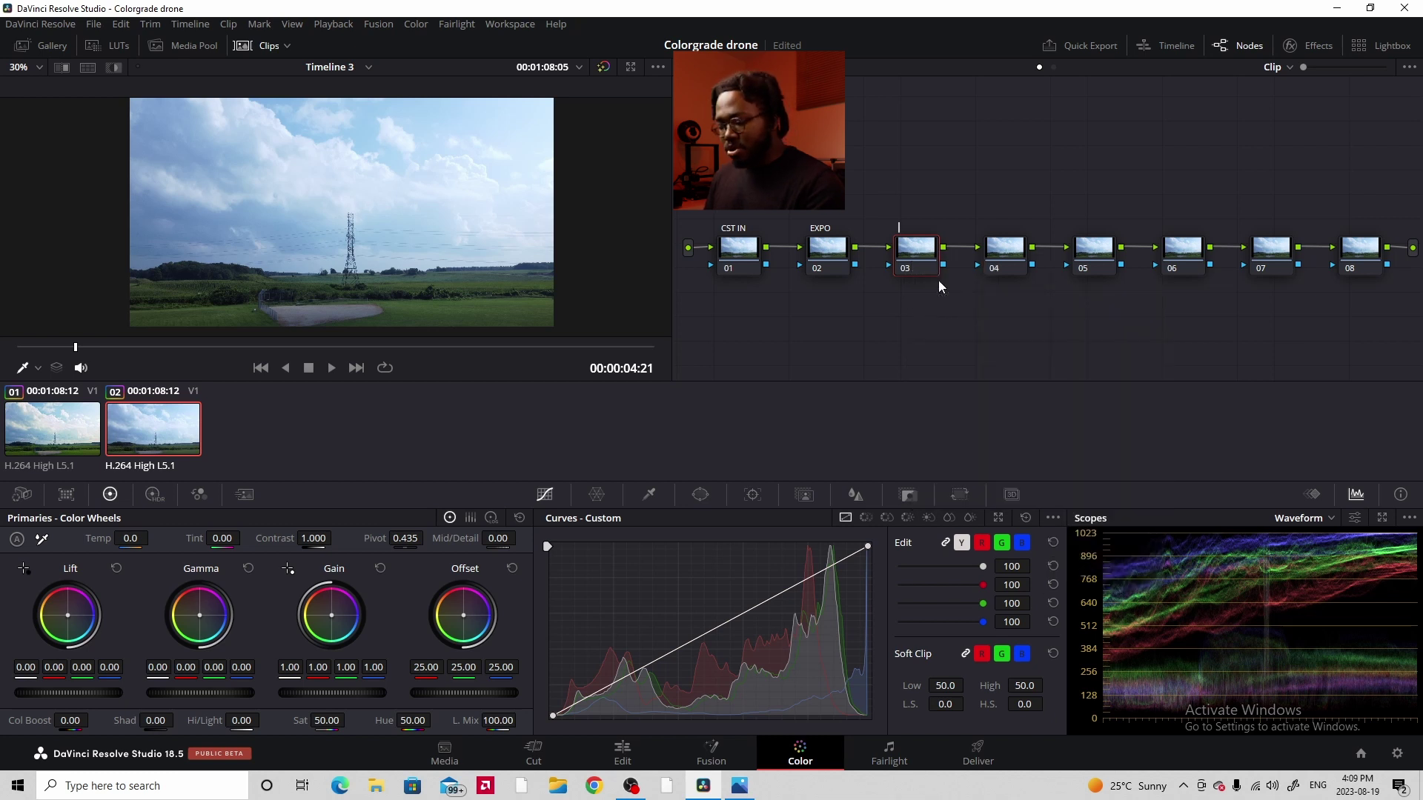
text(WB)
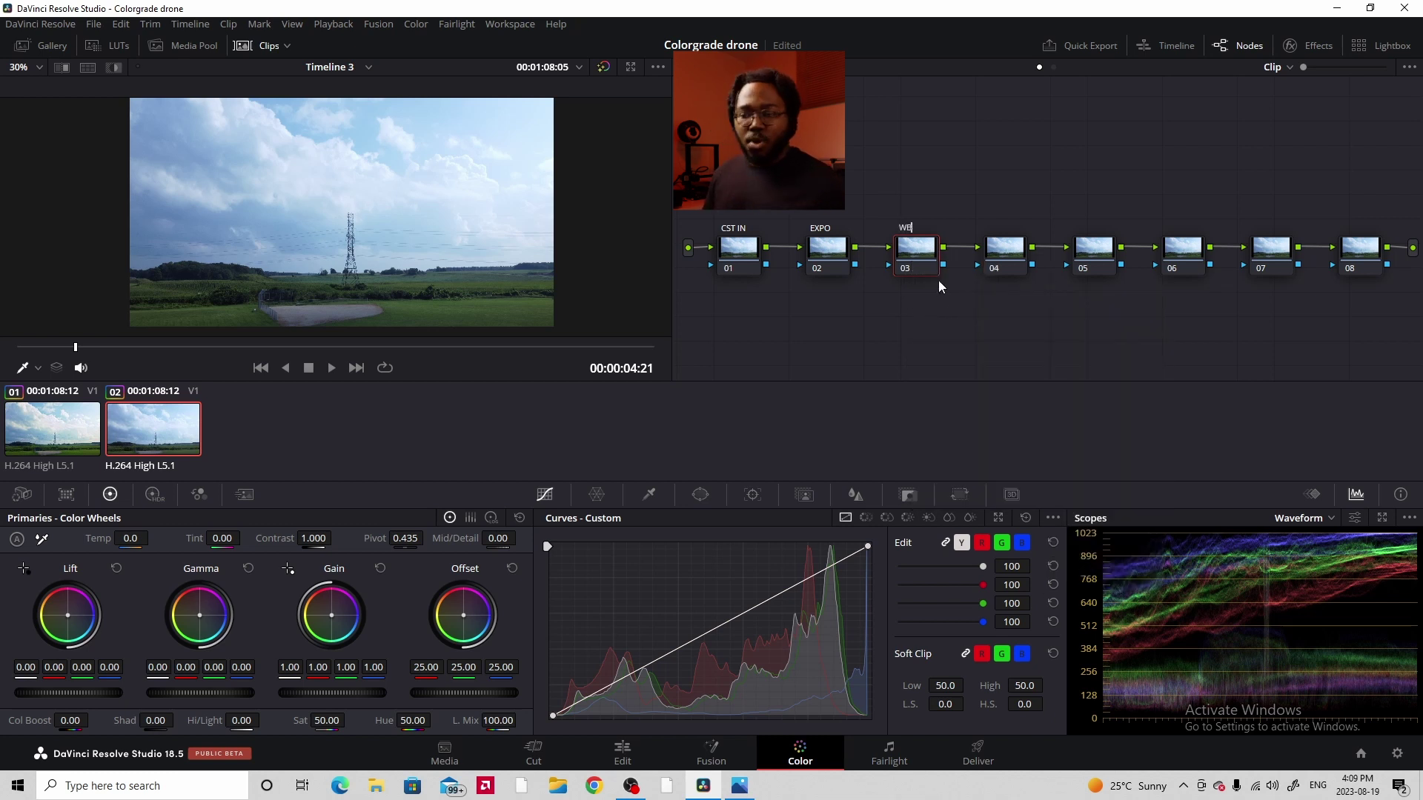
click(1000, 250)
right_click(999, 253)
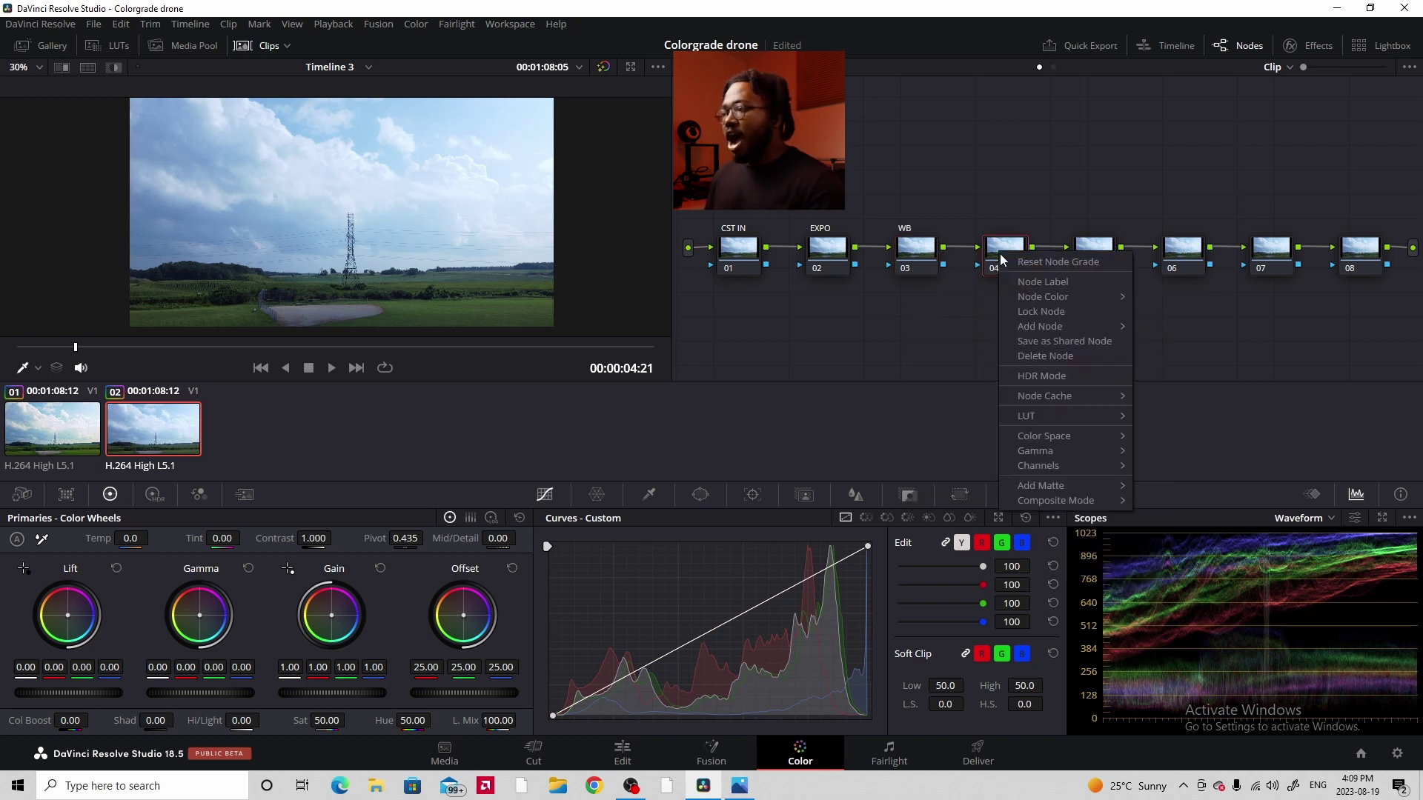
click(1027, 288)
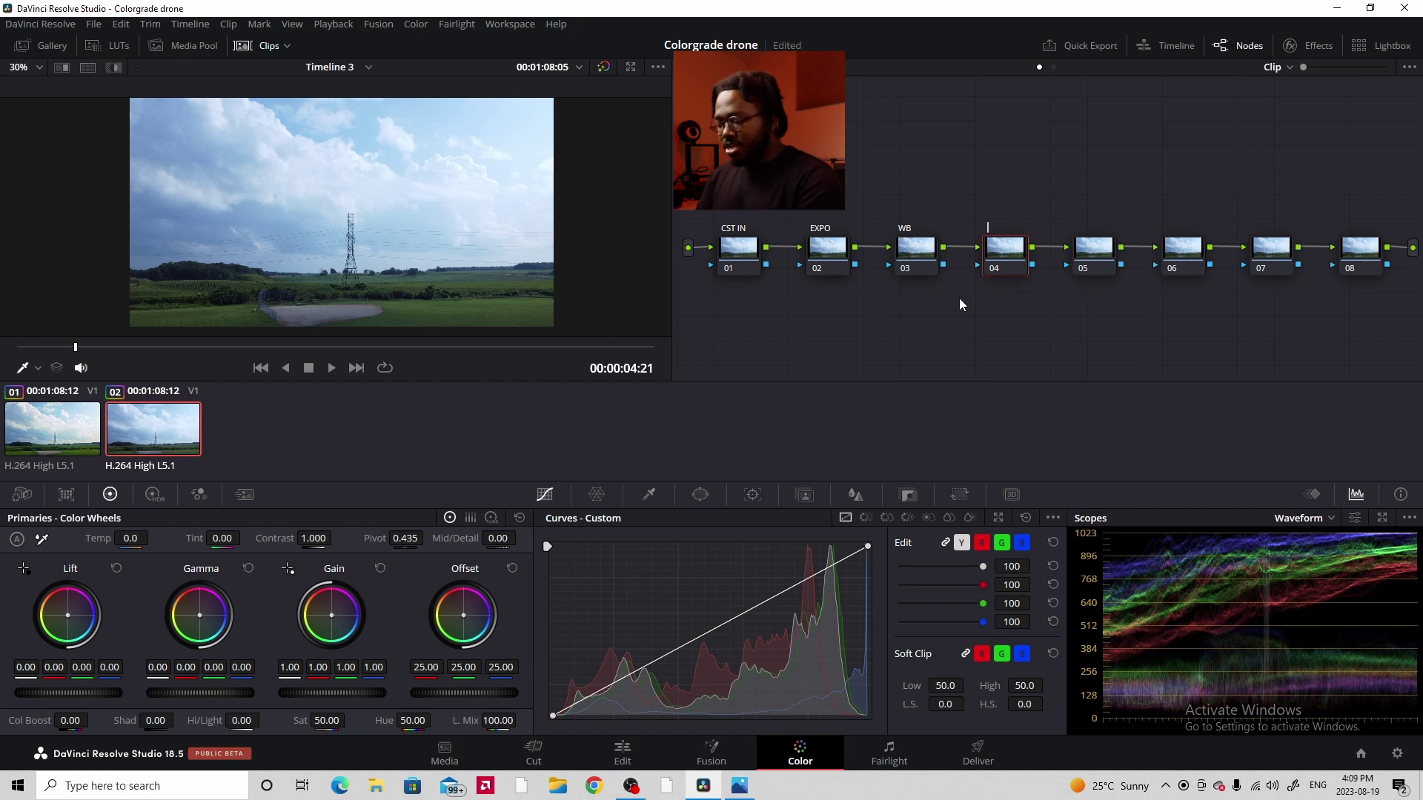
text(SAT)
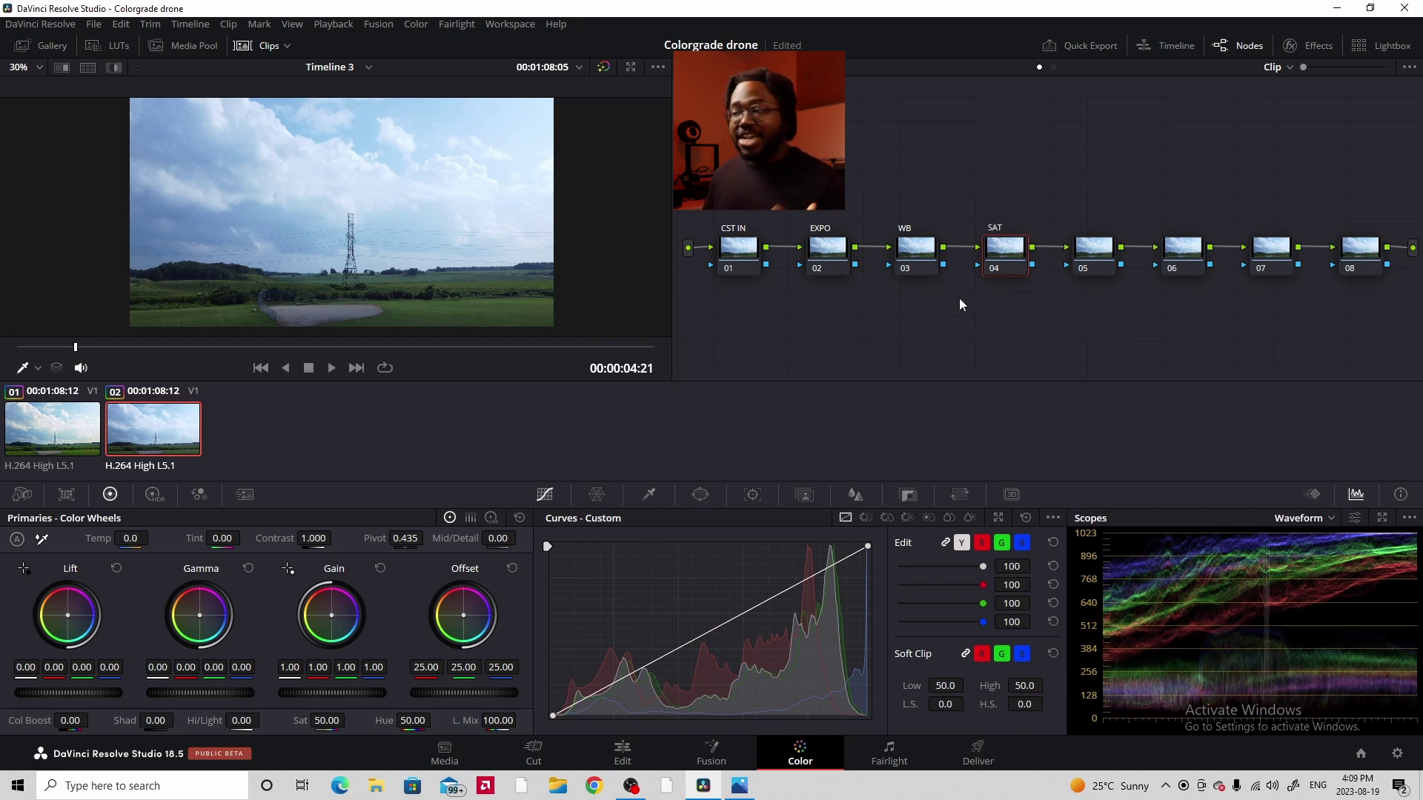
- Label node 05 "LOOK" and node 06 "CST OUT"
right_click(1086, 255)
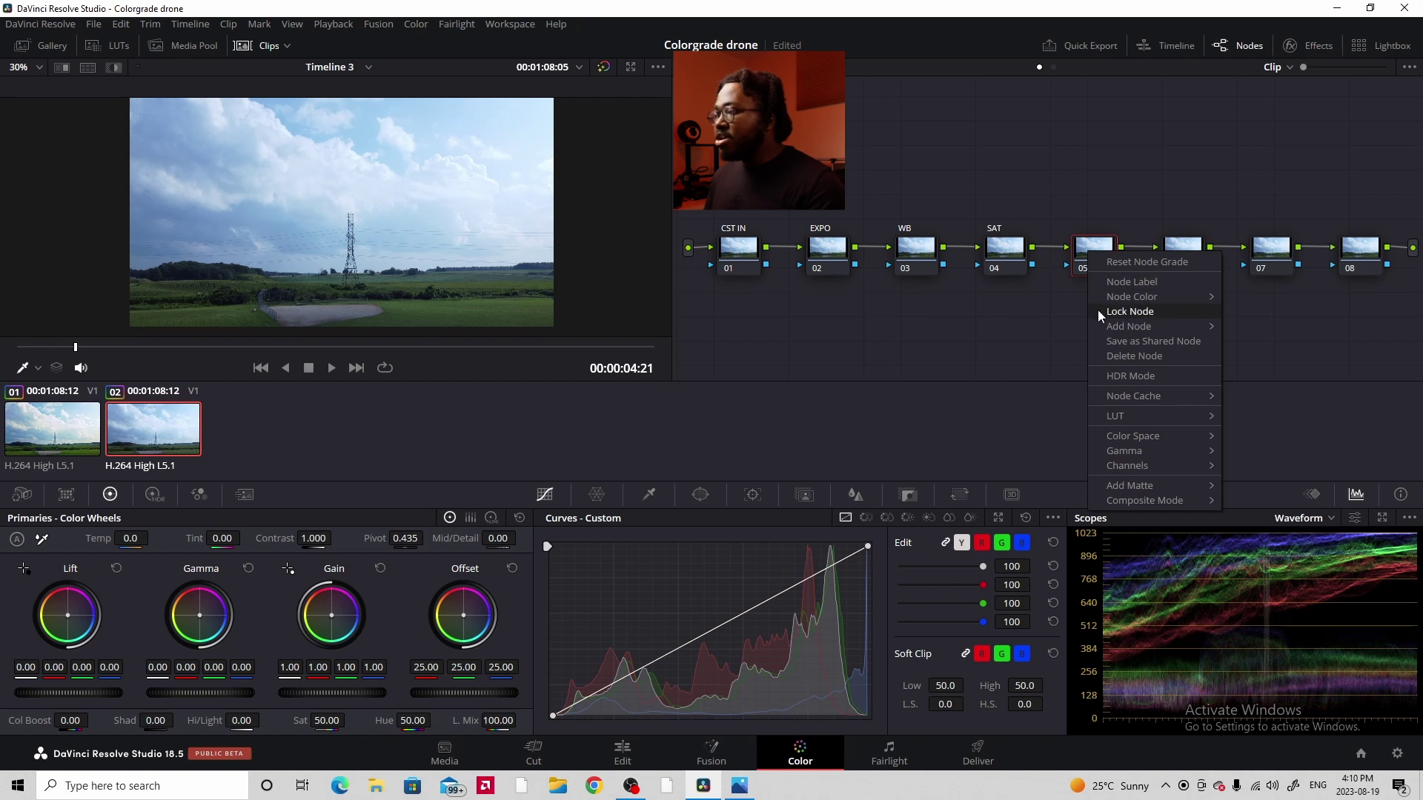
click(1105, 284)
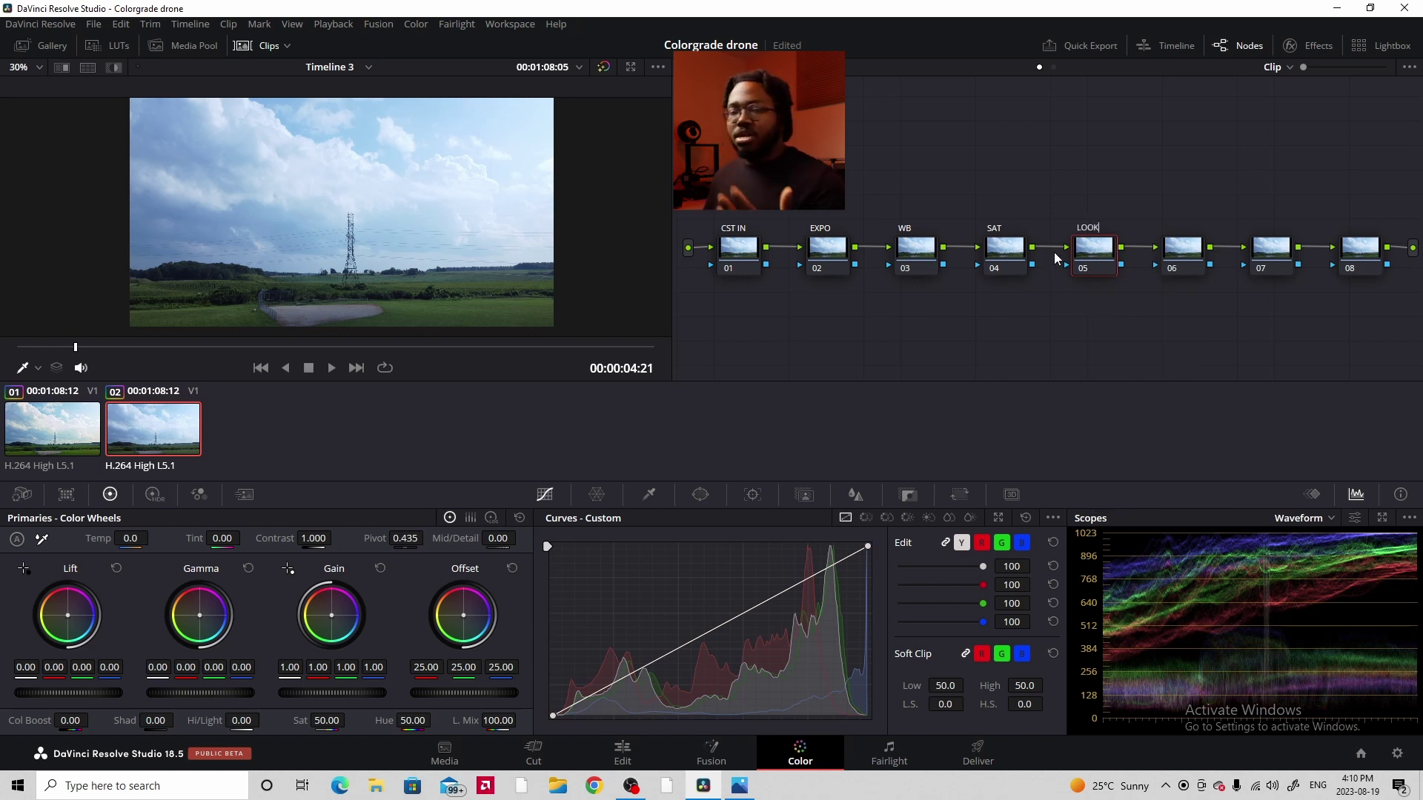
right_click(1187, 260)
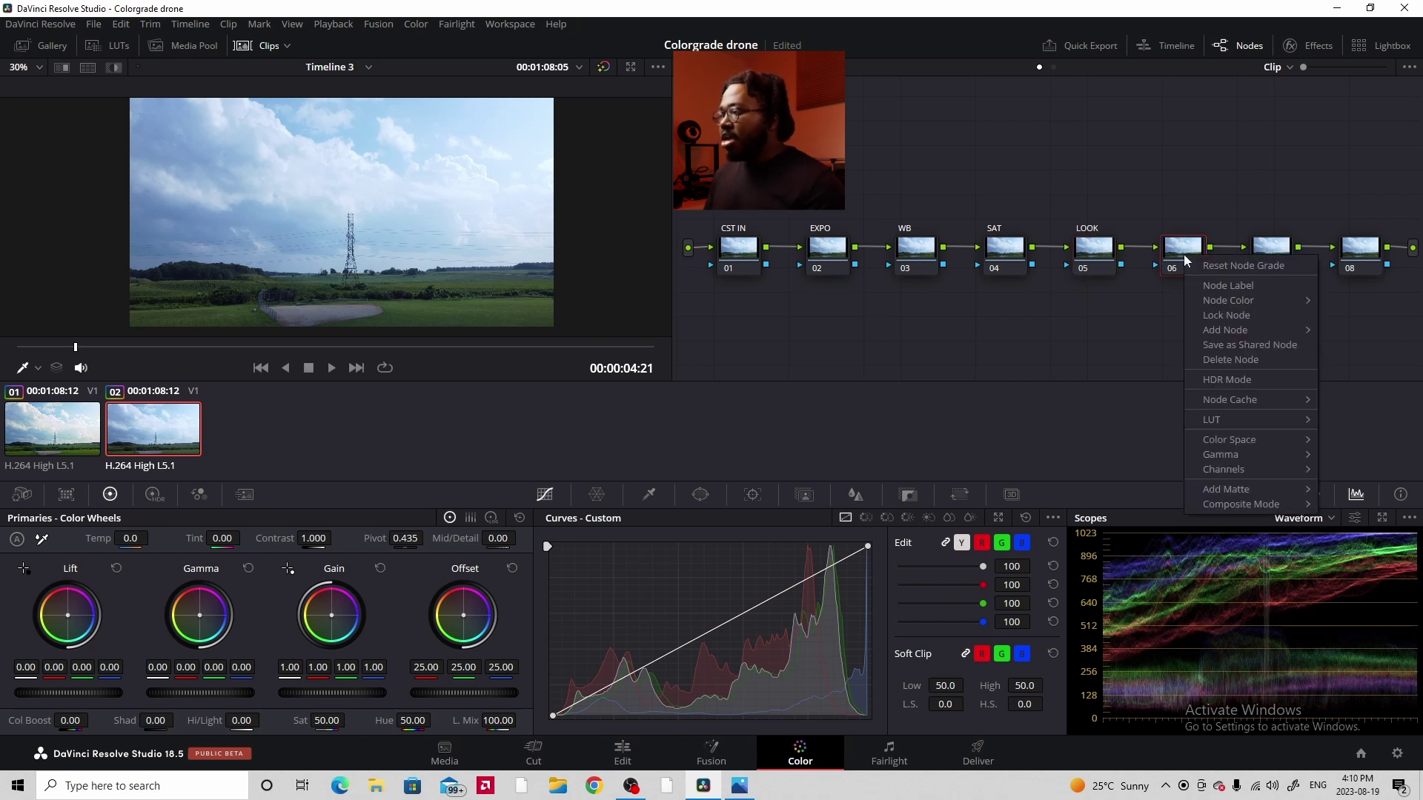
click(1209, 284)
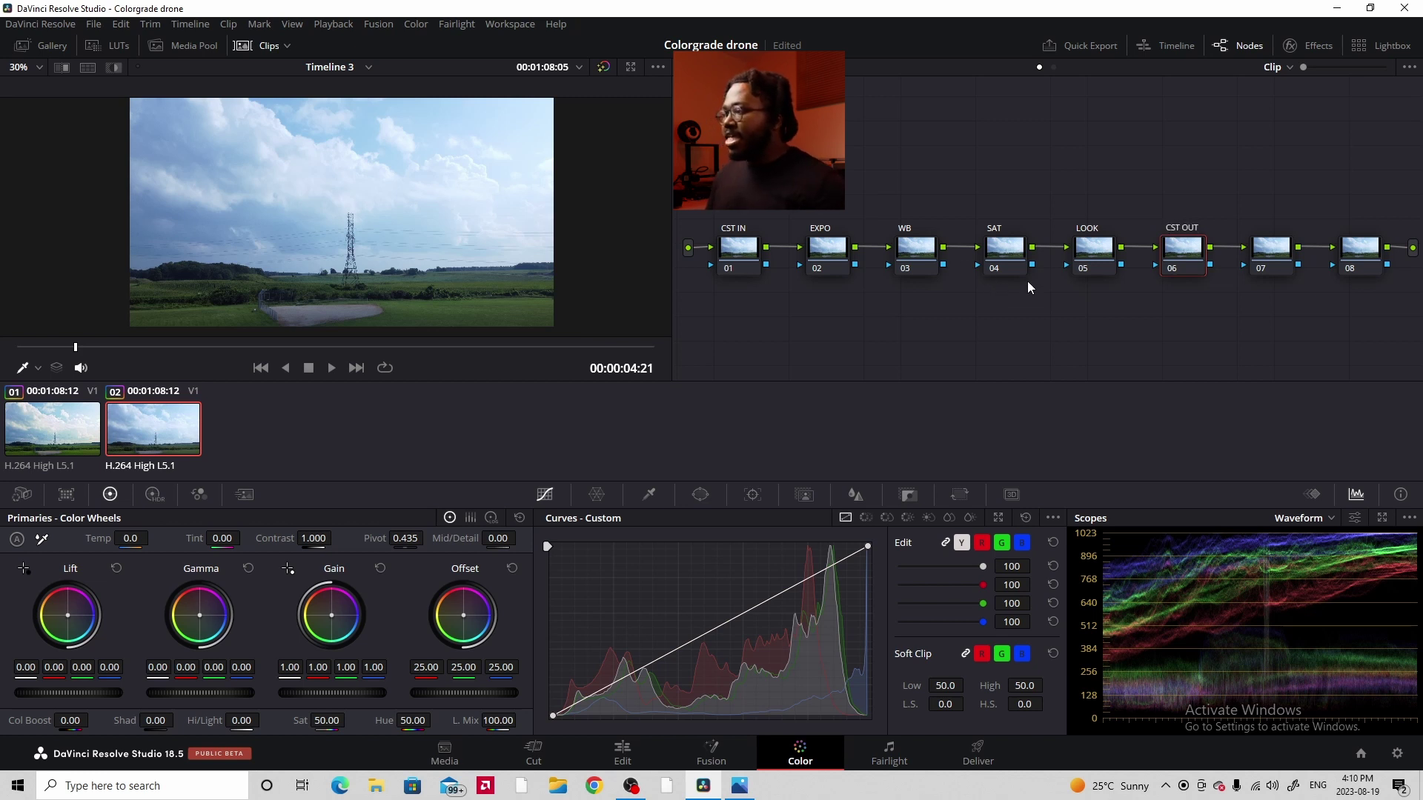
- Label node 07 "DETAIL" and node 08 "GRAIN"
right_click(1262, 252)
click(1276, 273)
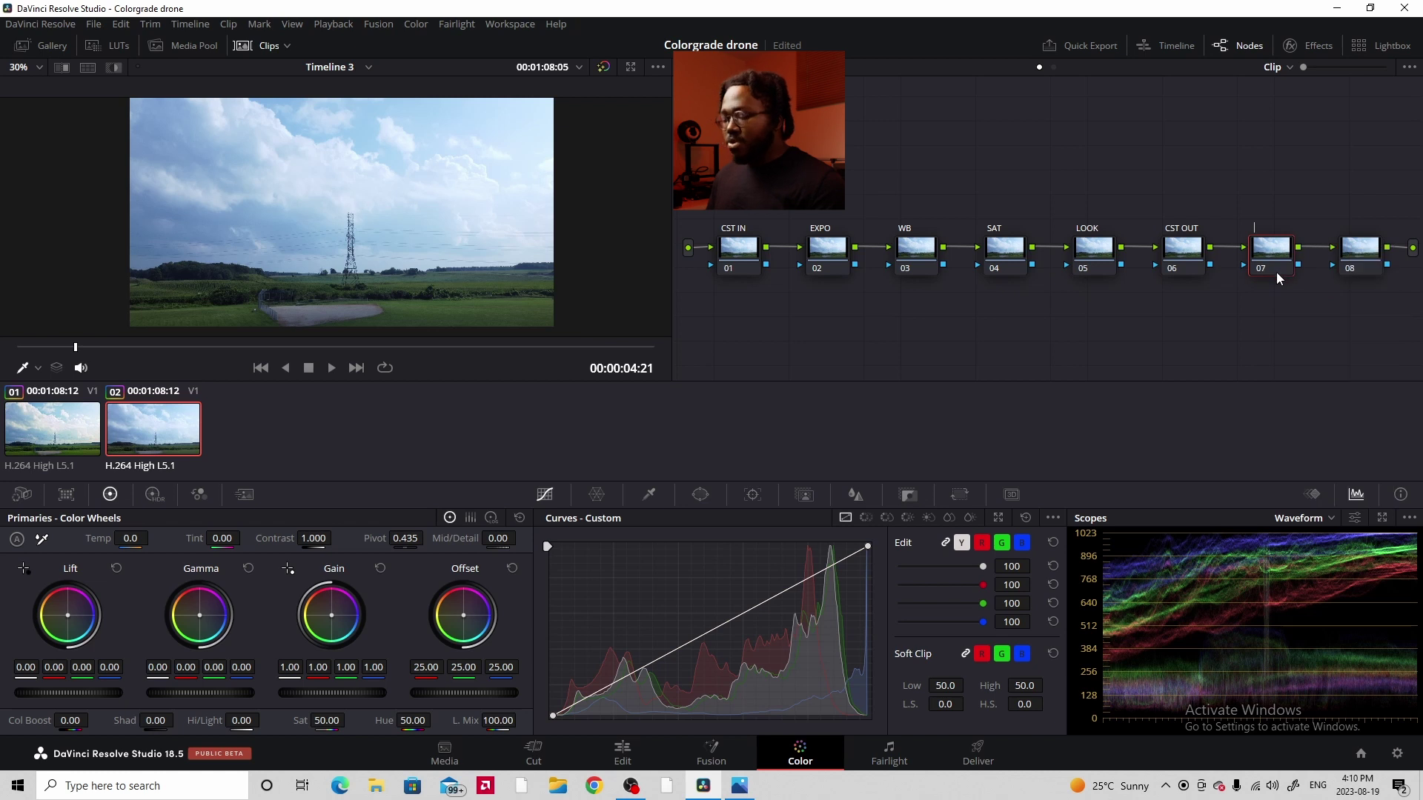
text(DETAIL)
right_click(1360, 265)
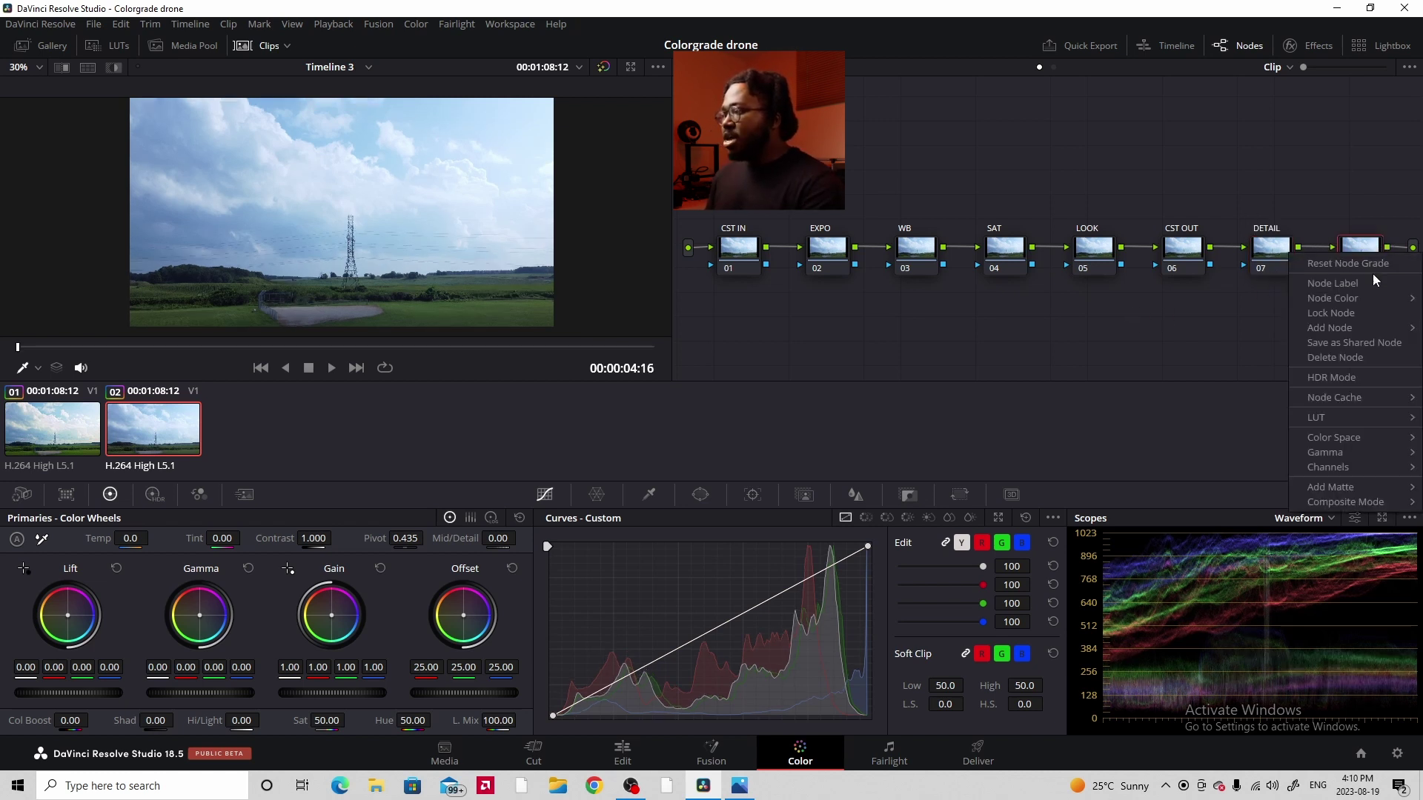
click(1376, 284)
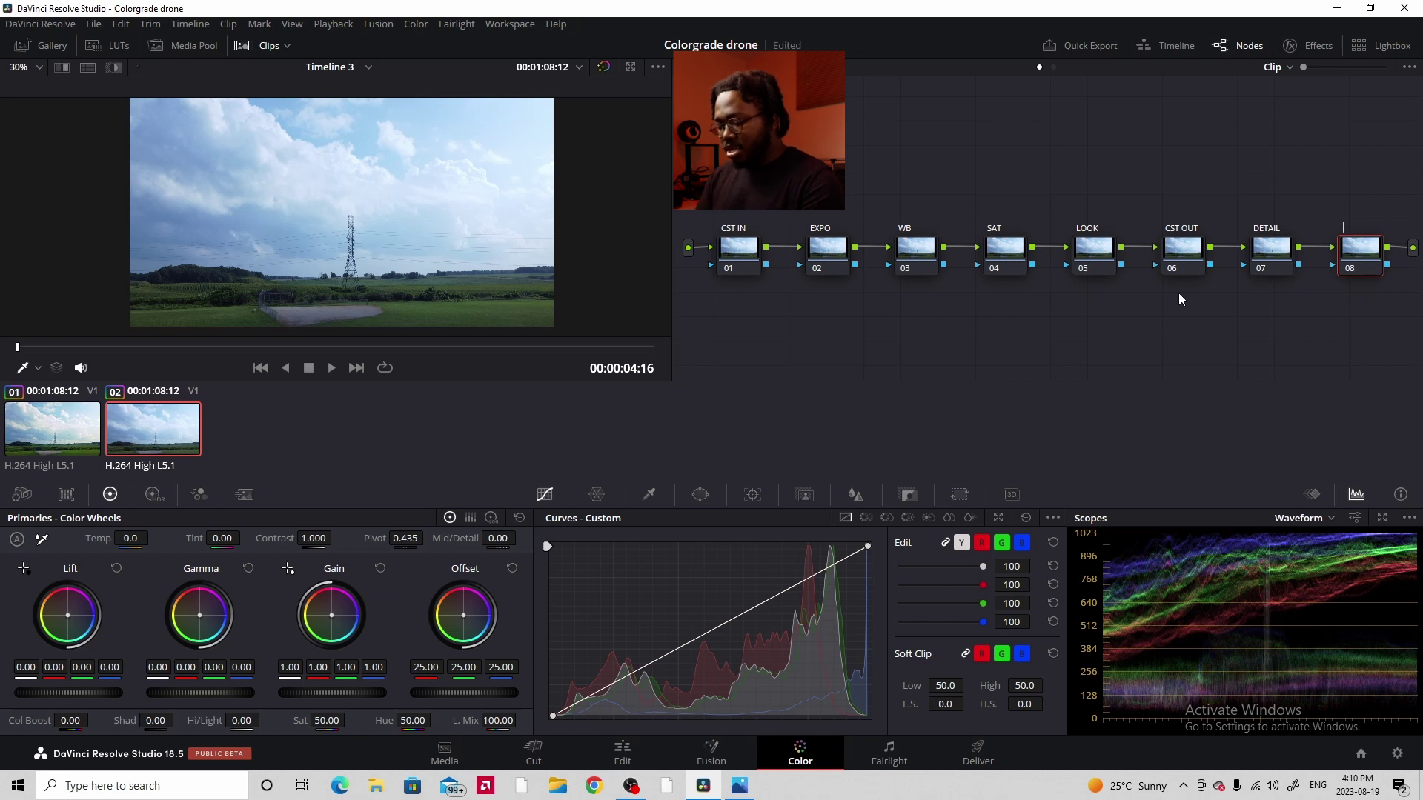
text(GRAIN)
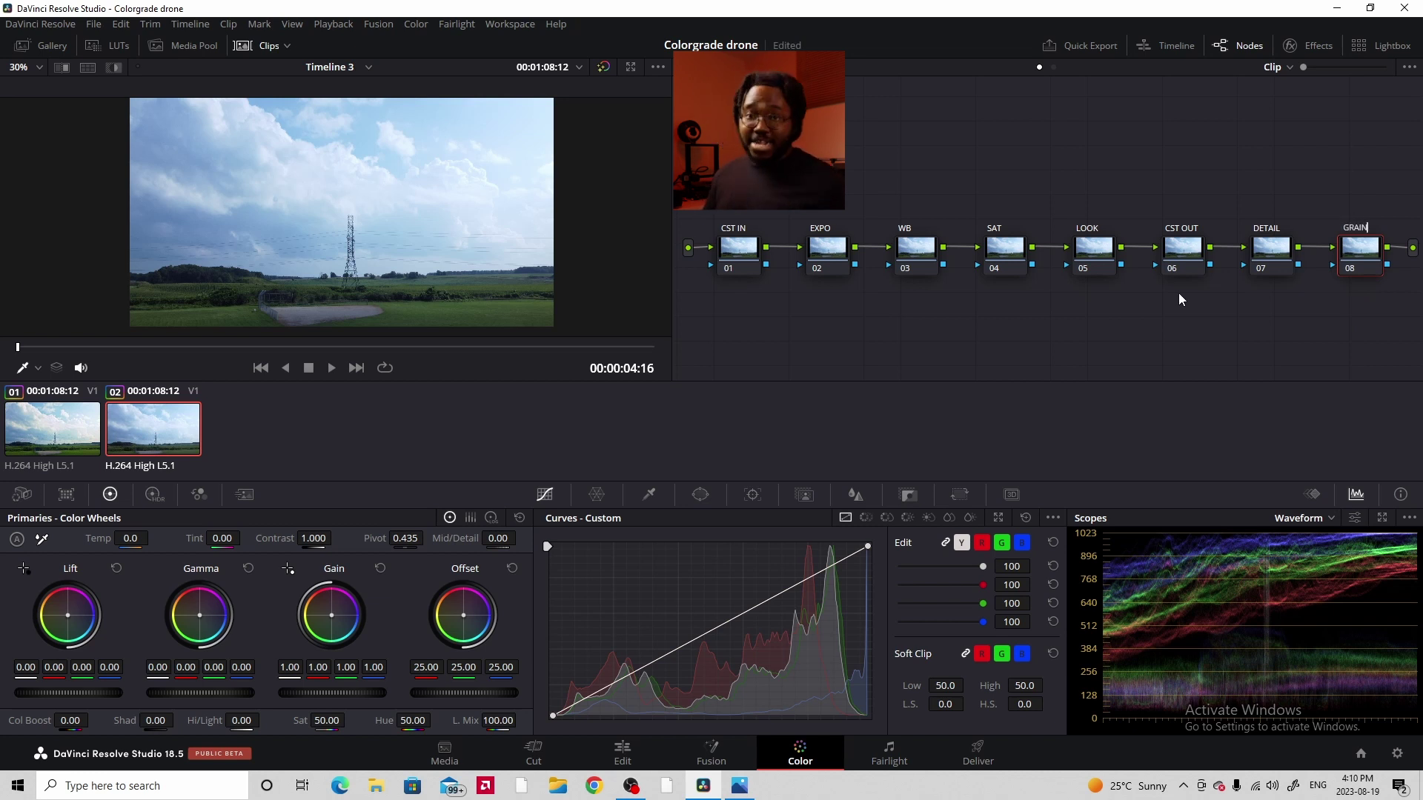
click(1135, 336)
- Hide the clip thumbnails and apply the Color Space Transform effect to the CST IN node
click(259, 45)
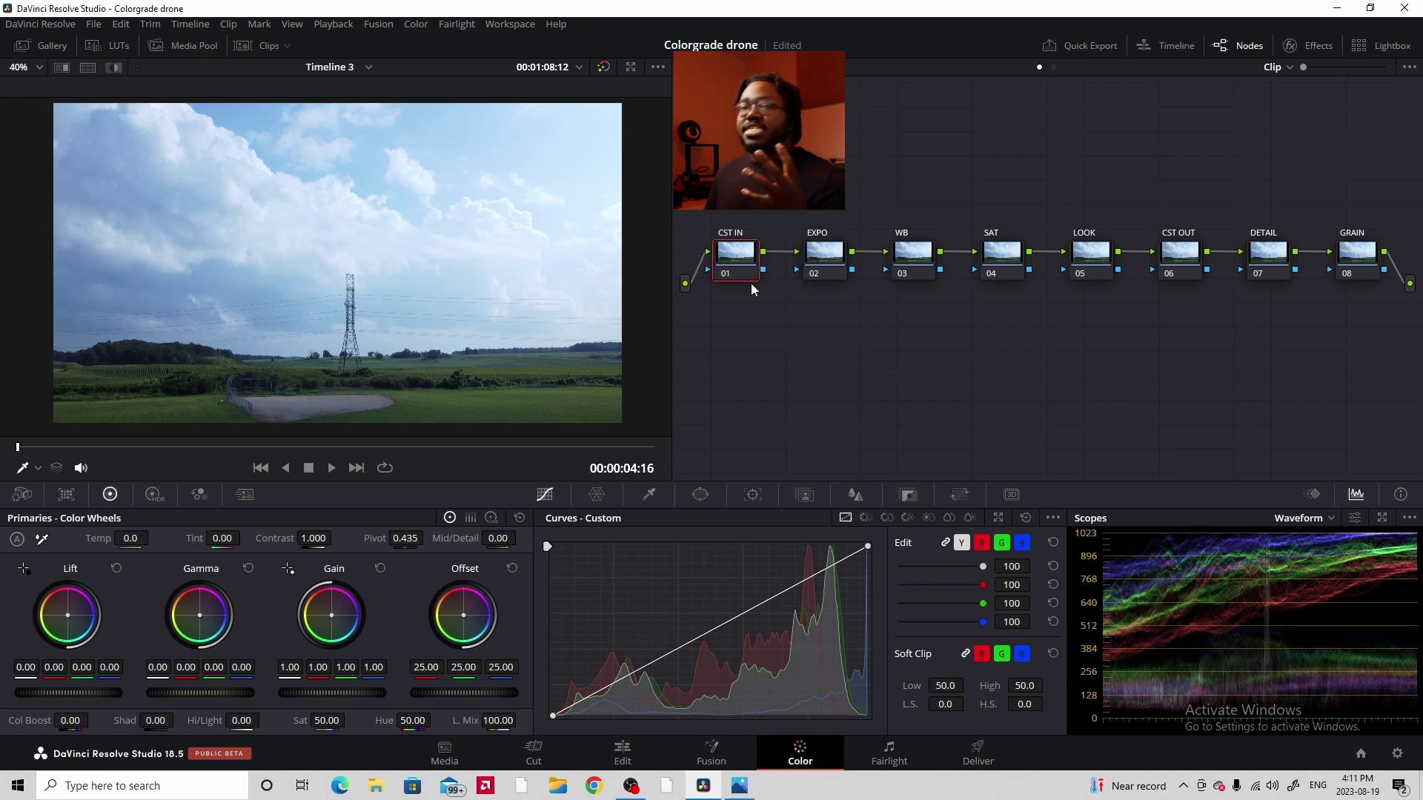
click(1190, 260)
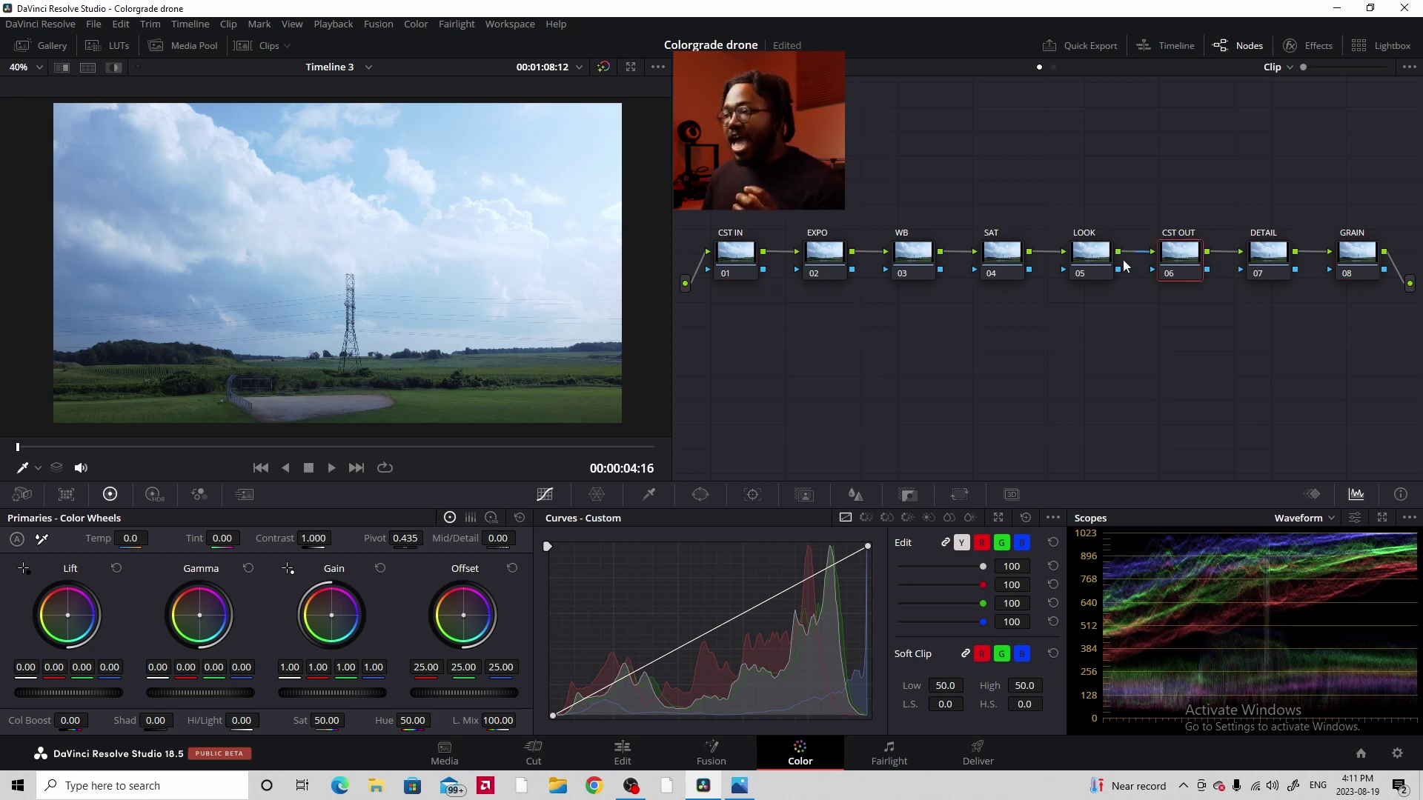
click(753, 266)
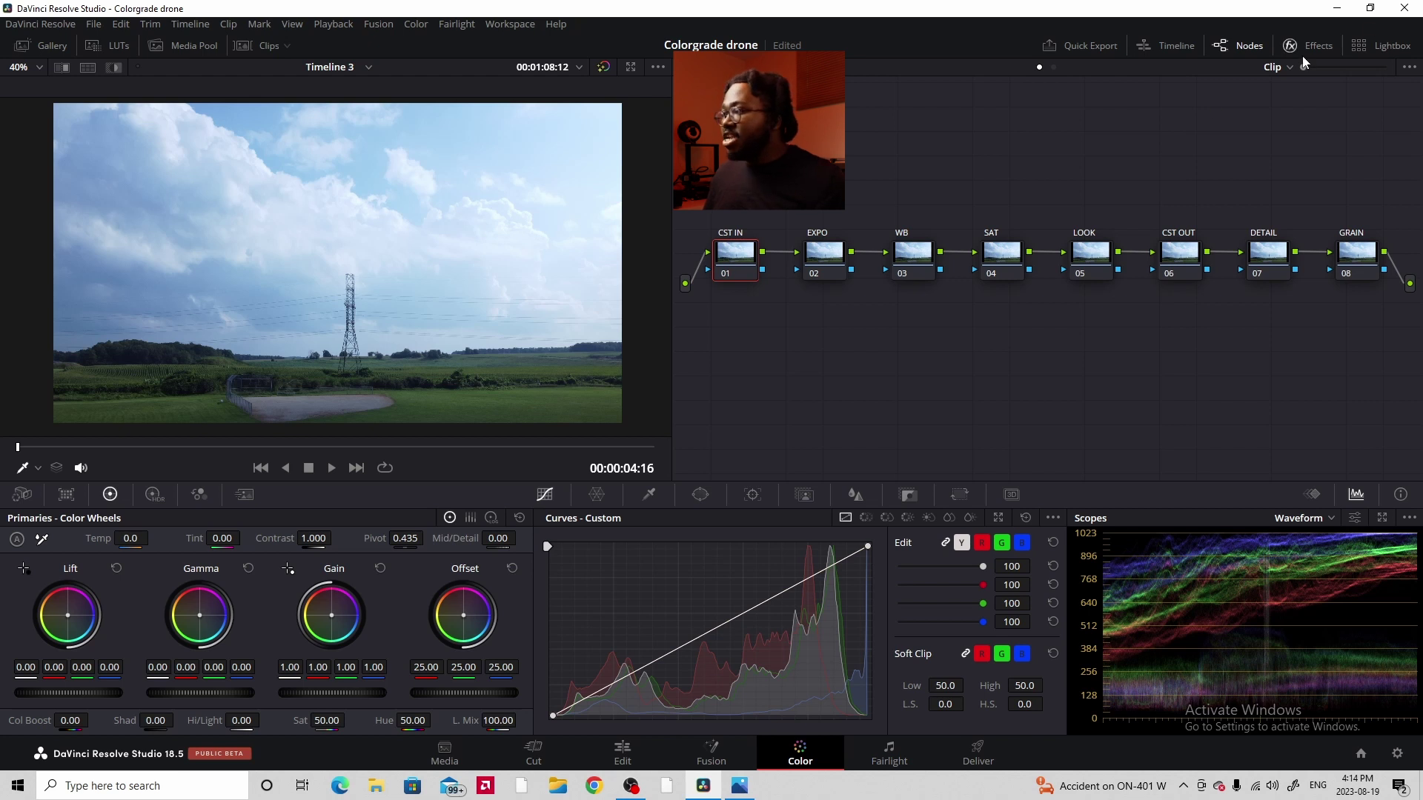
click(1304, 49)
drag(1211, 371, 688, 261)
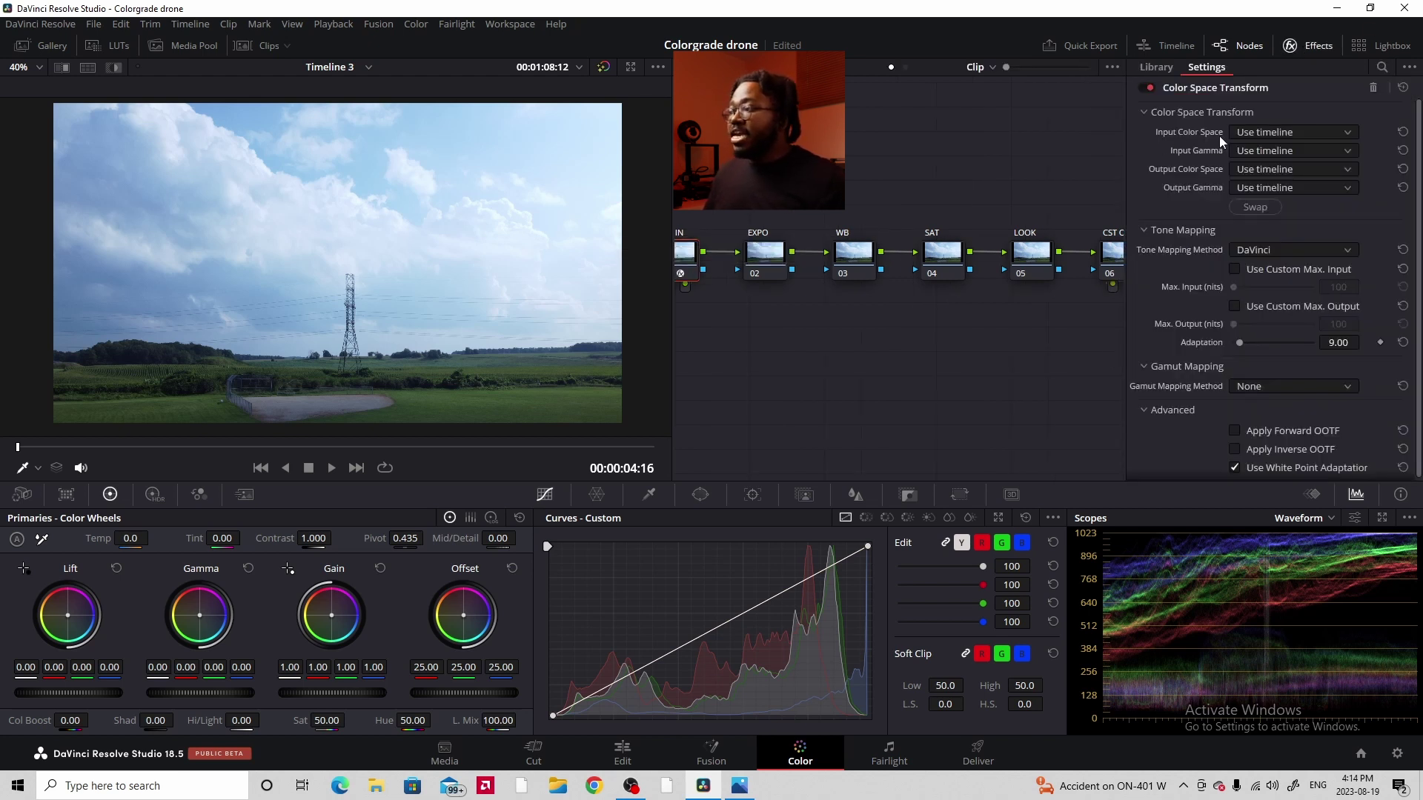
- Set the CST IN transform's input color space to Rec.709 and its input gamma to Gamma 2.4
click(1257, 132)
scroll(1271, 273, down, 10)
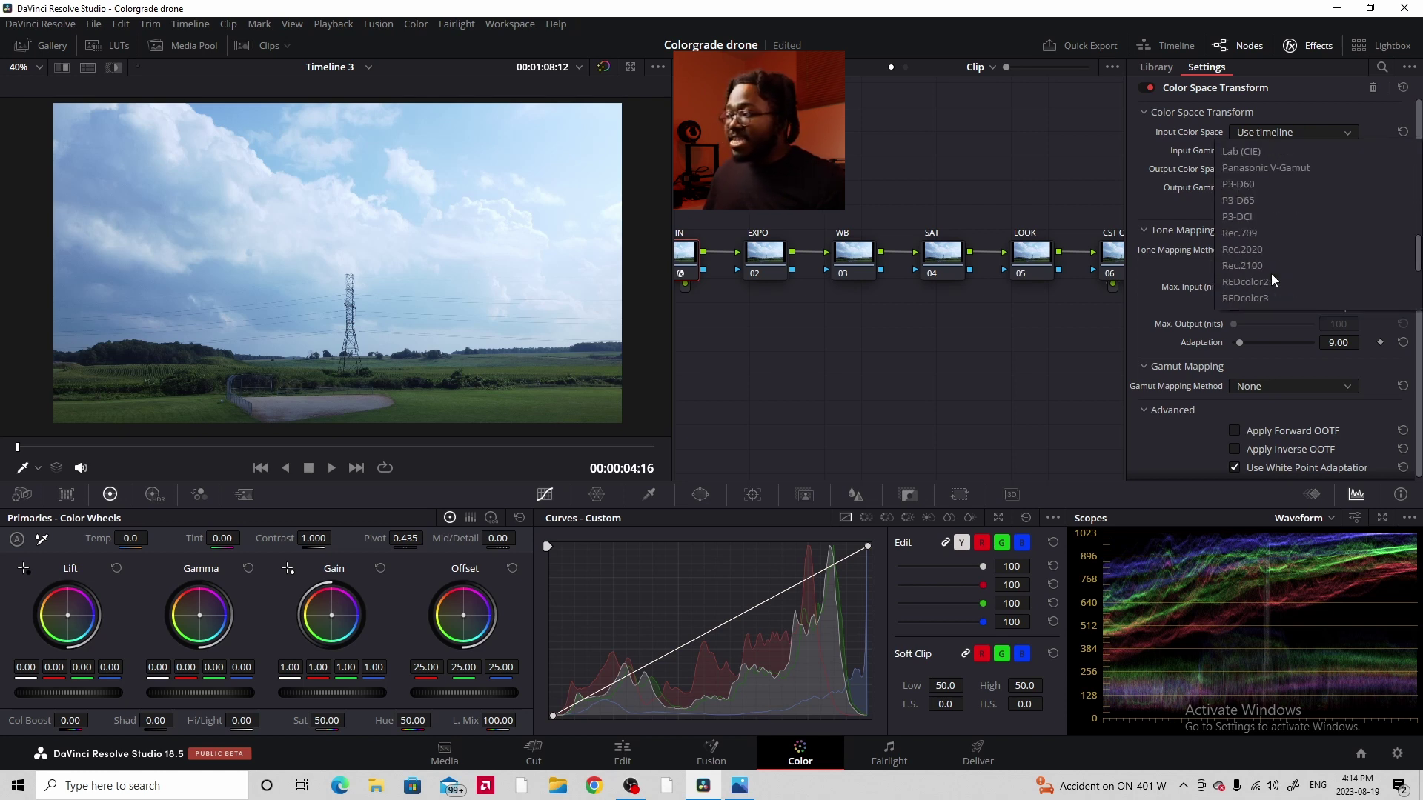
scroll(1270, 273, down, 3)
click(1246, 280)
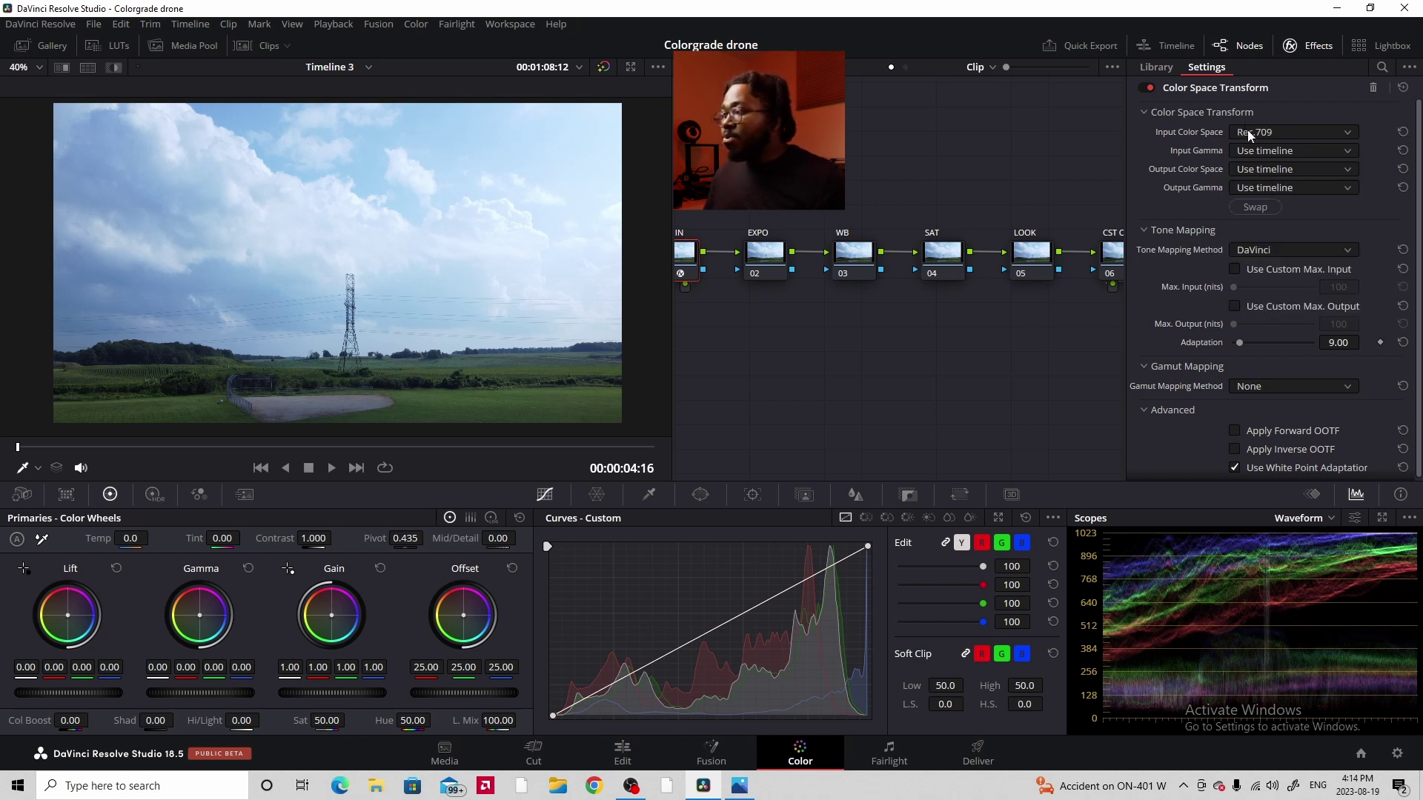
click(1252, 152)
scroll(1256, 220, down, 3)
click(1257, 236)
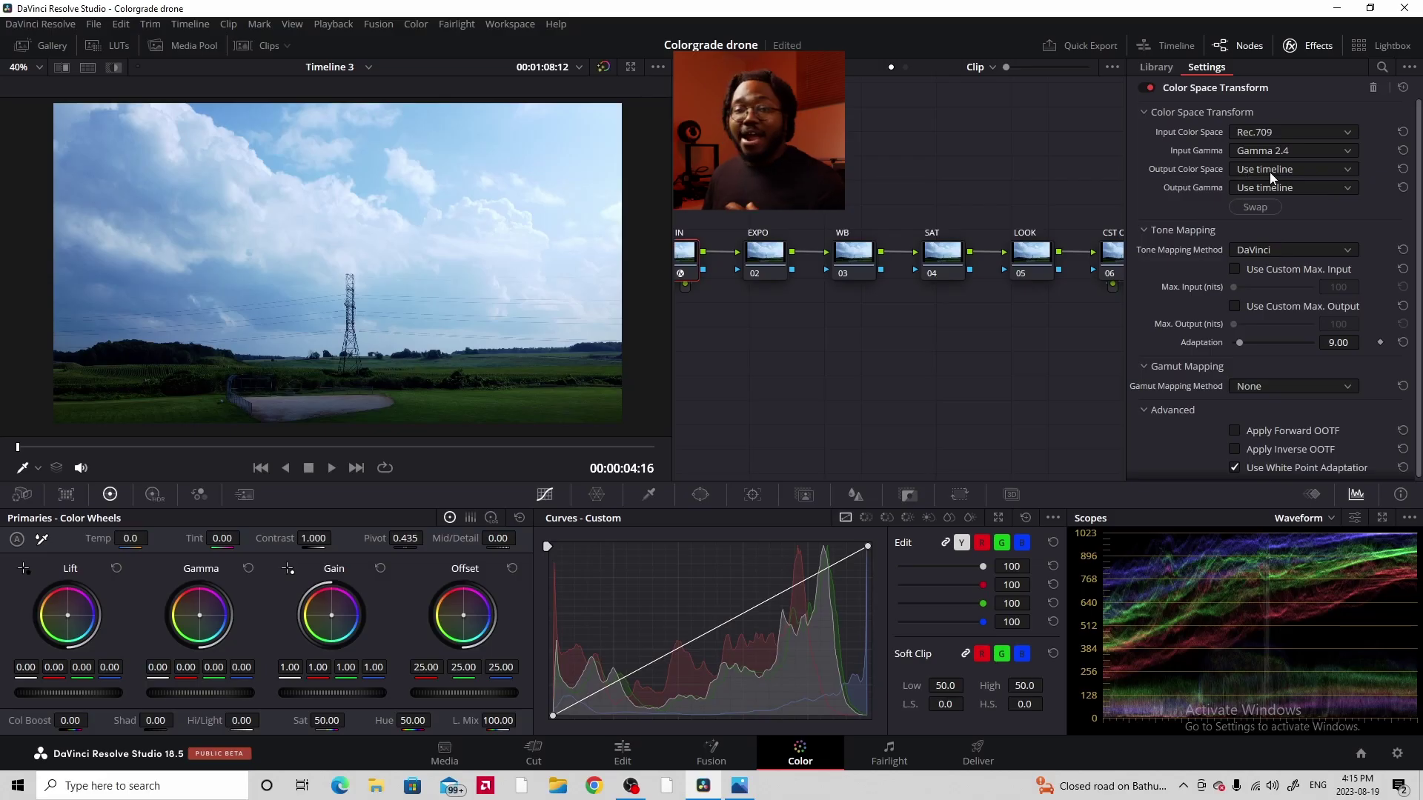
- Set the CST IN transform's output color space to DaVinci Wide Gamut and its output gamma to Cineon Film Log
click(1269, 172)
scroll(1274, 276, down, 2)
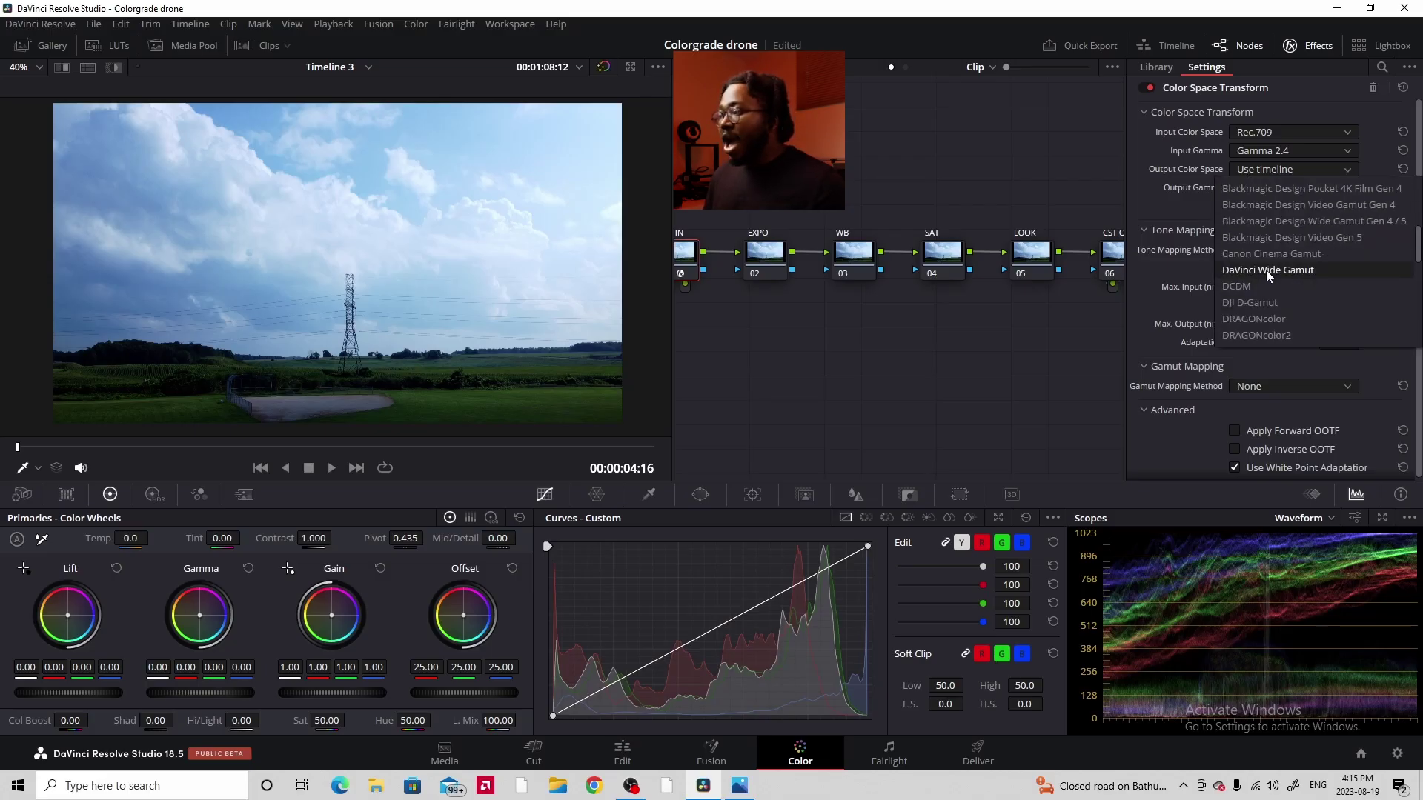
click(1266, 271)
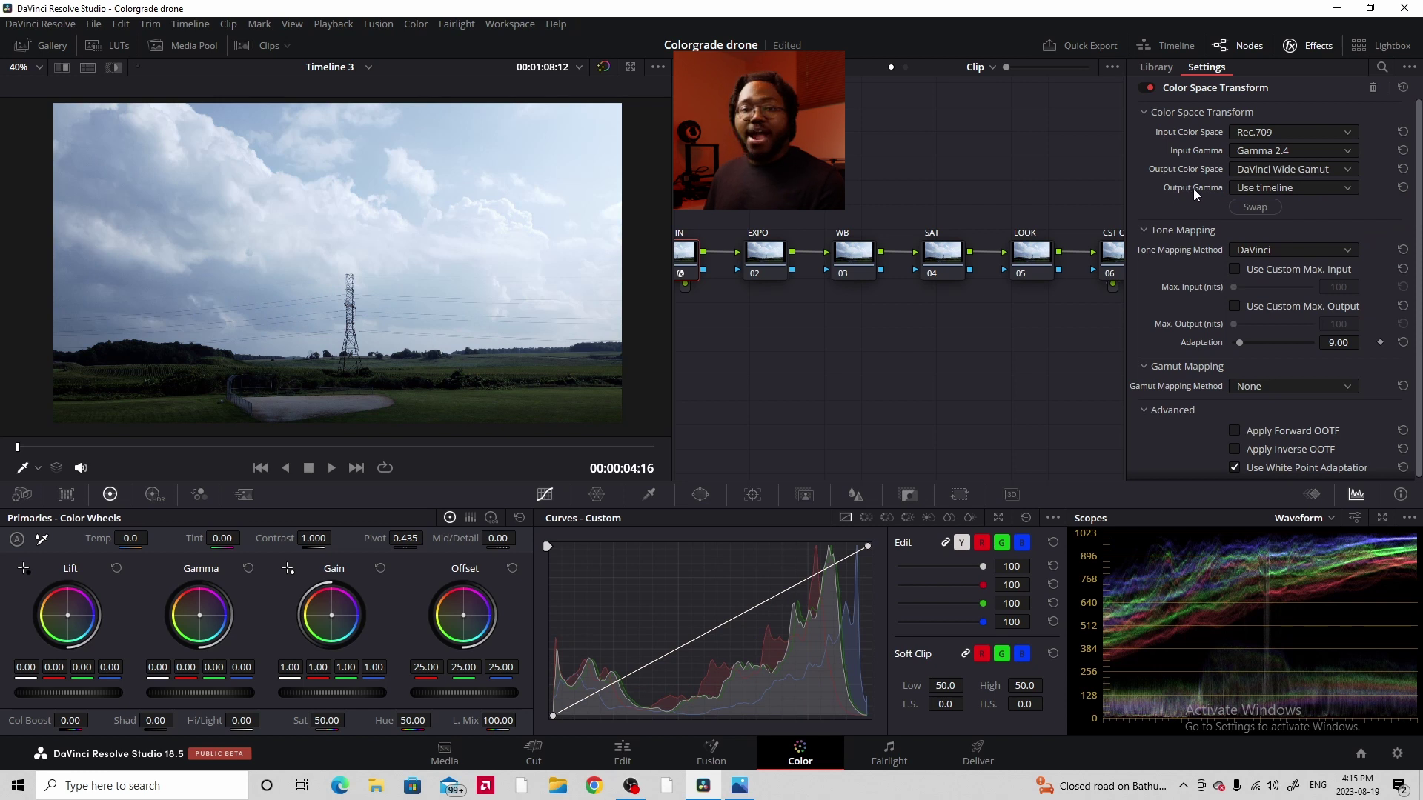
click(1295, 189)
scroll(1265, 245, down, 4)
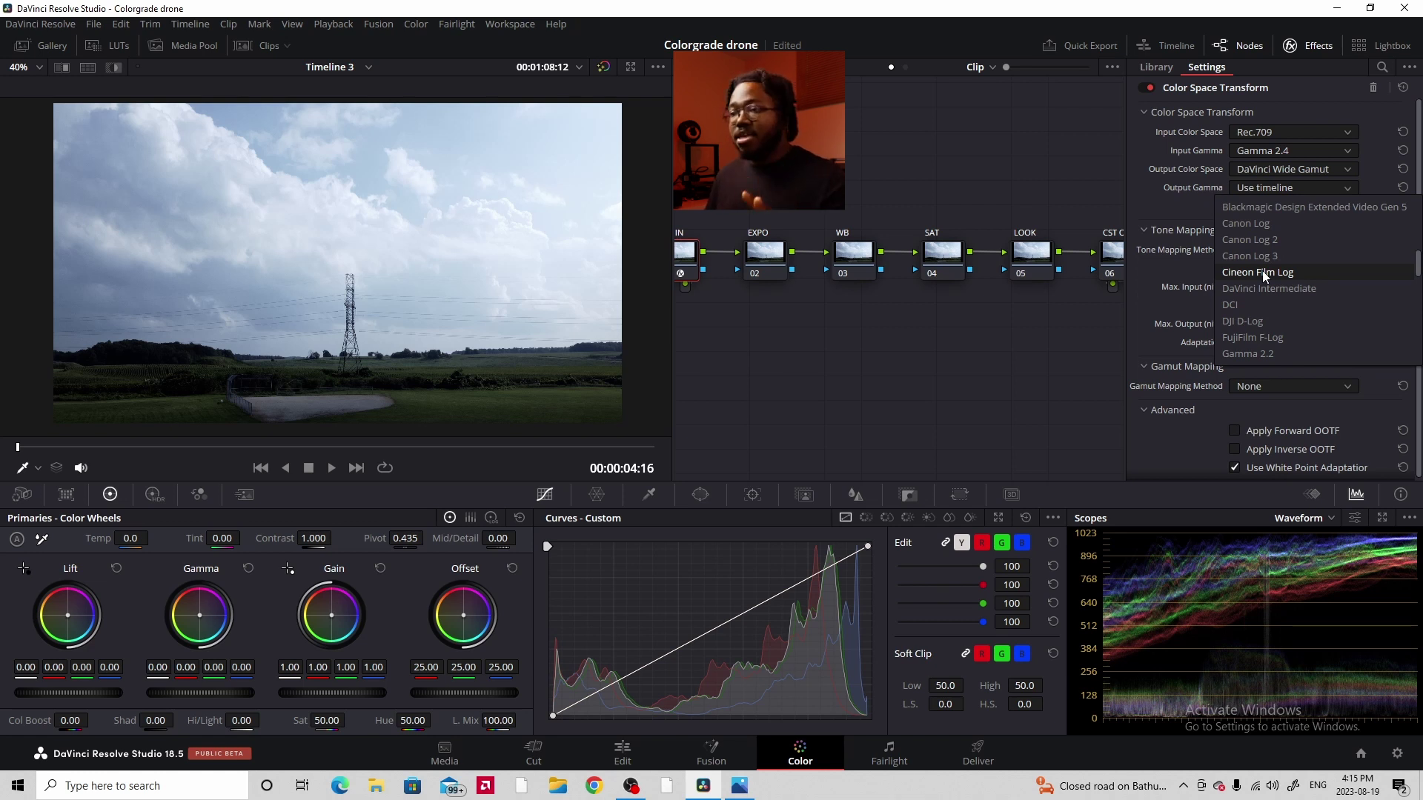
click(1261, 272)
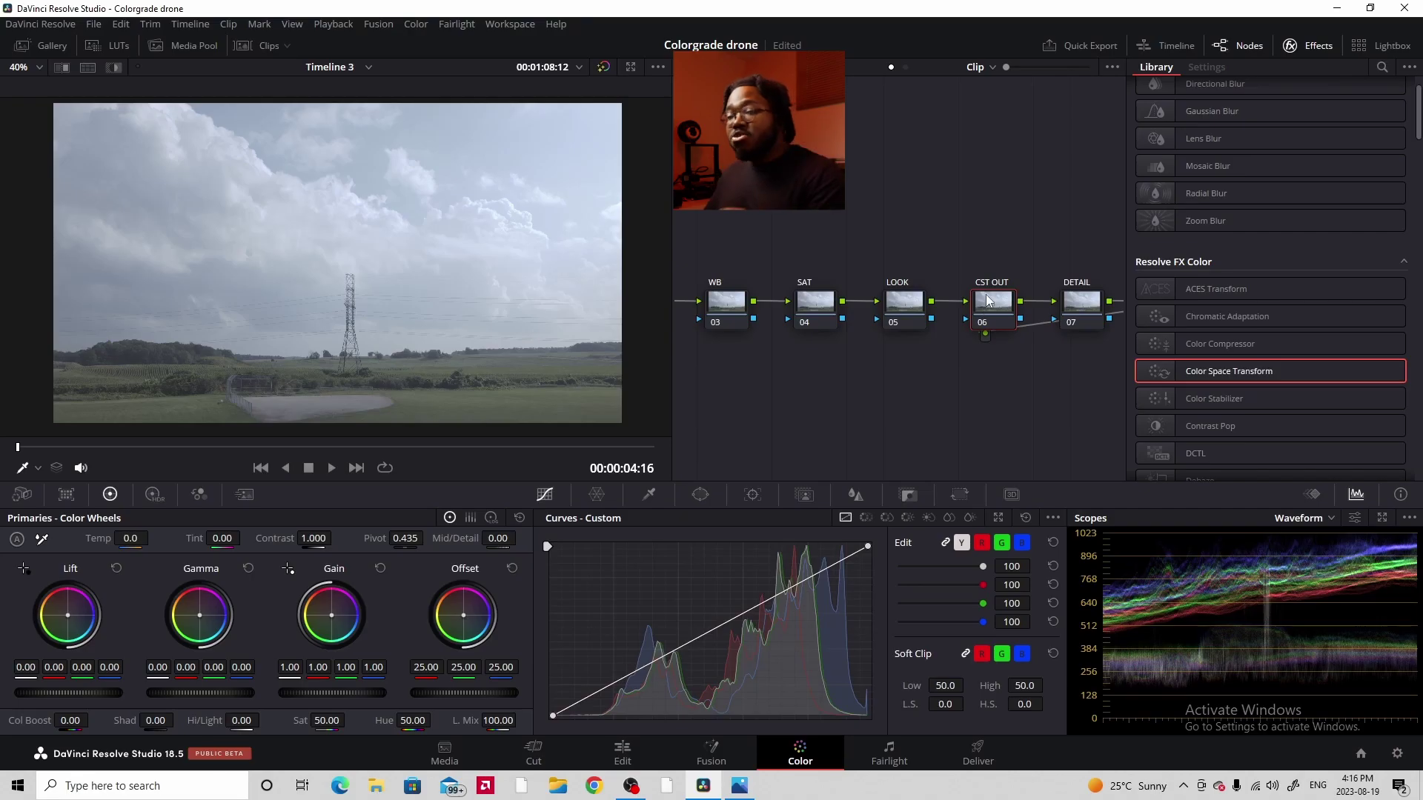
- Apply the Color Space Transform effect to the CST OUT node
drag(1149, 374, 990, 309)
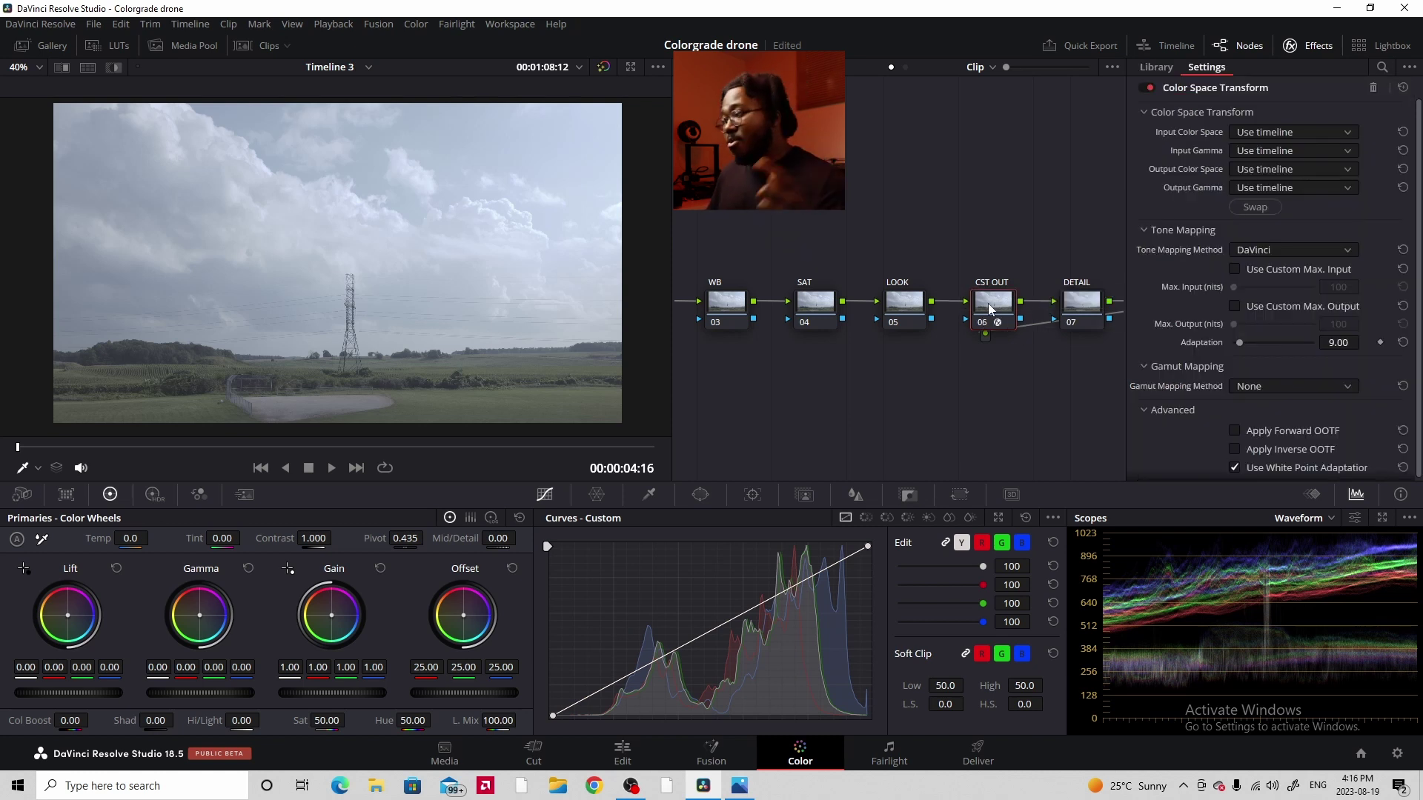
- Set the CST OUT transform's input color space to DaVinci Wide Gamut and its input gamma to Cineon Film Log
click(1236, 132)
scroll(1233, 223, down, 5)
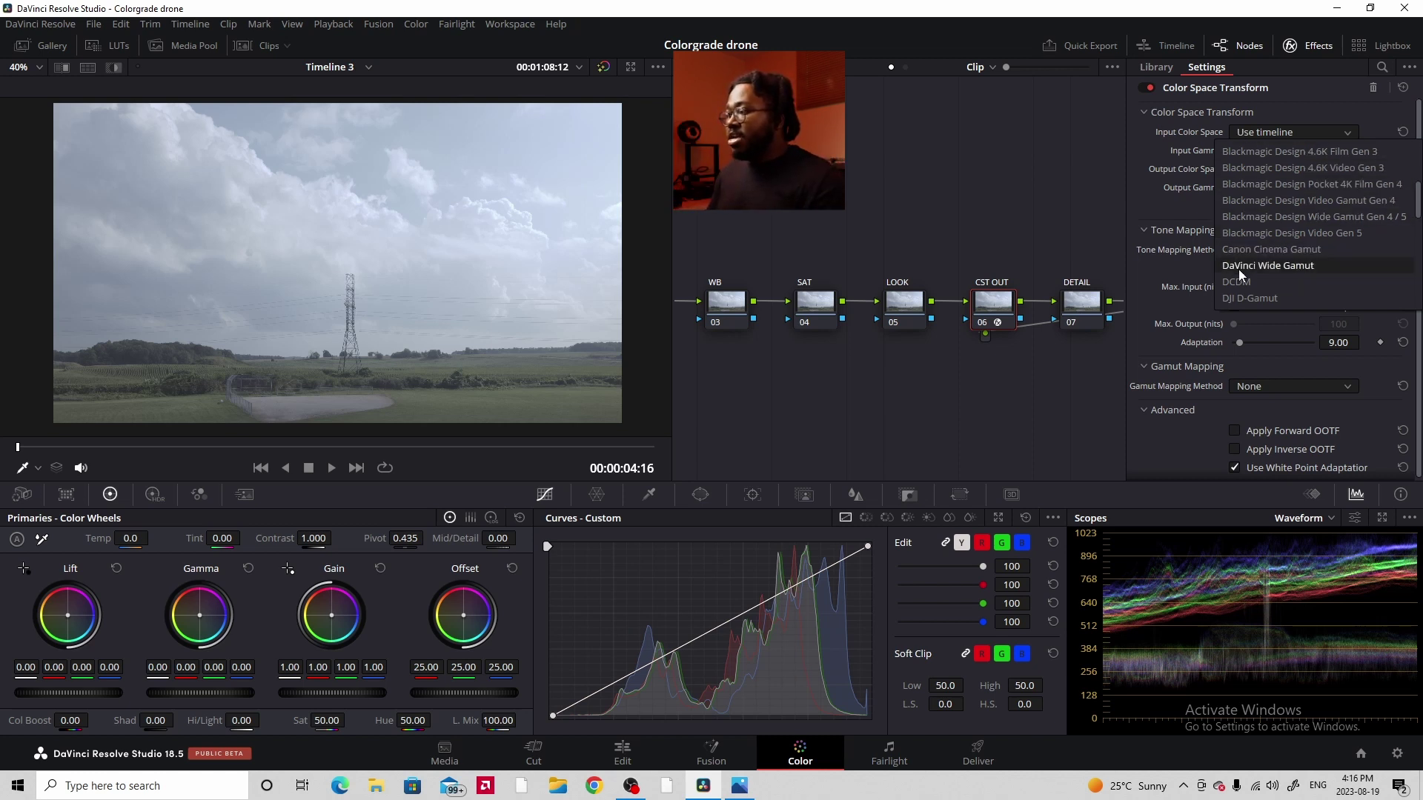
click(1239, 268)
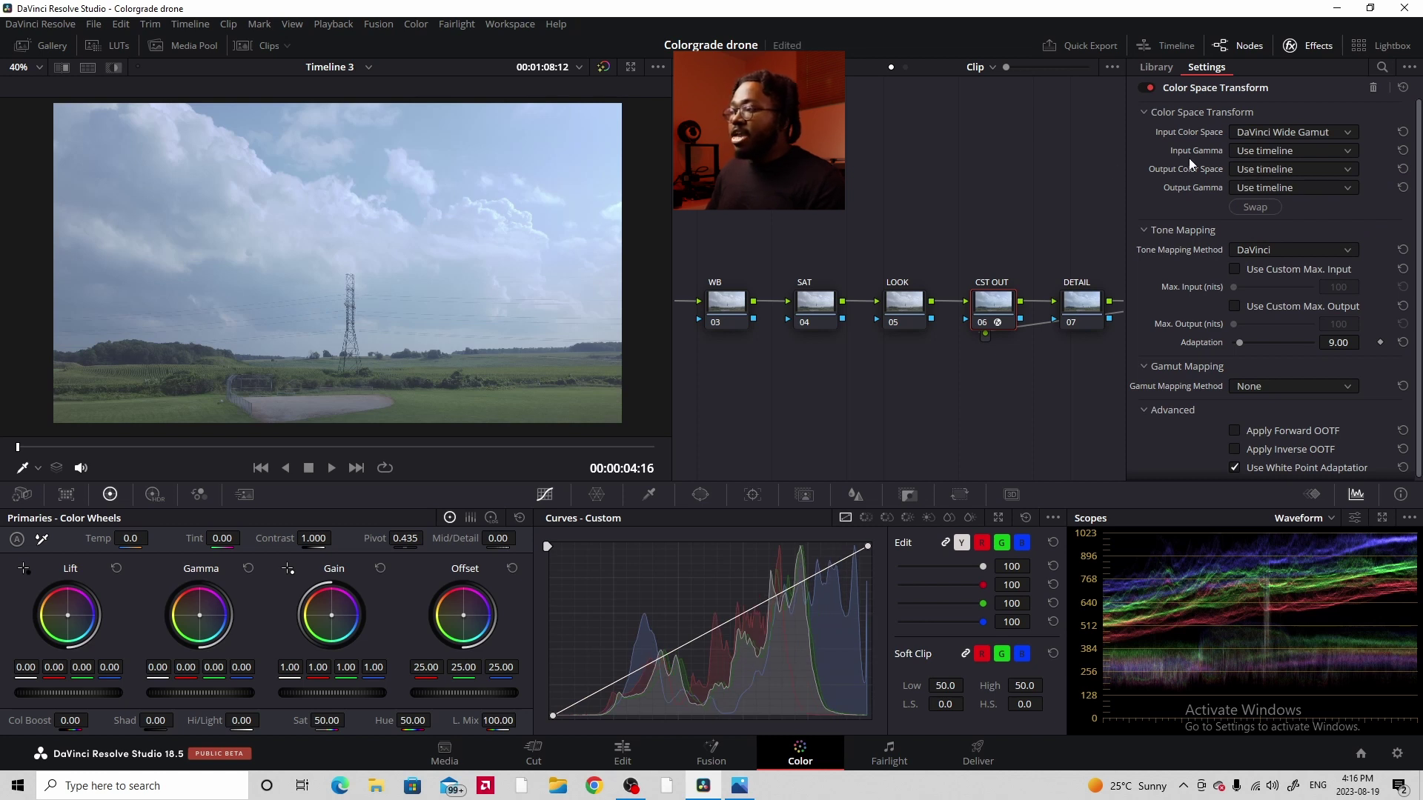
click(1258, 146)
scroll(1261, 250, down, 3)
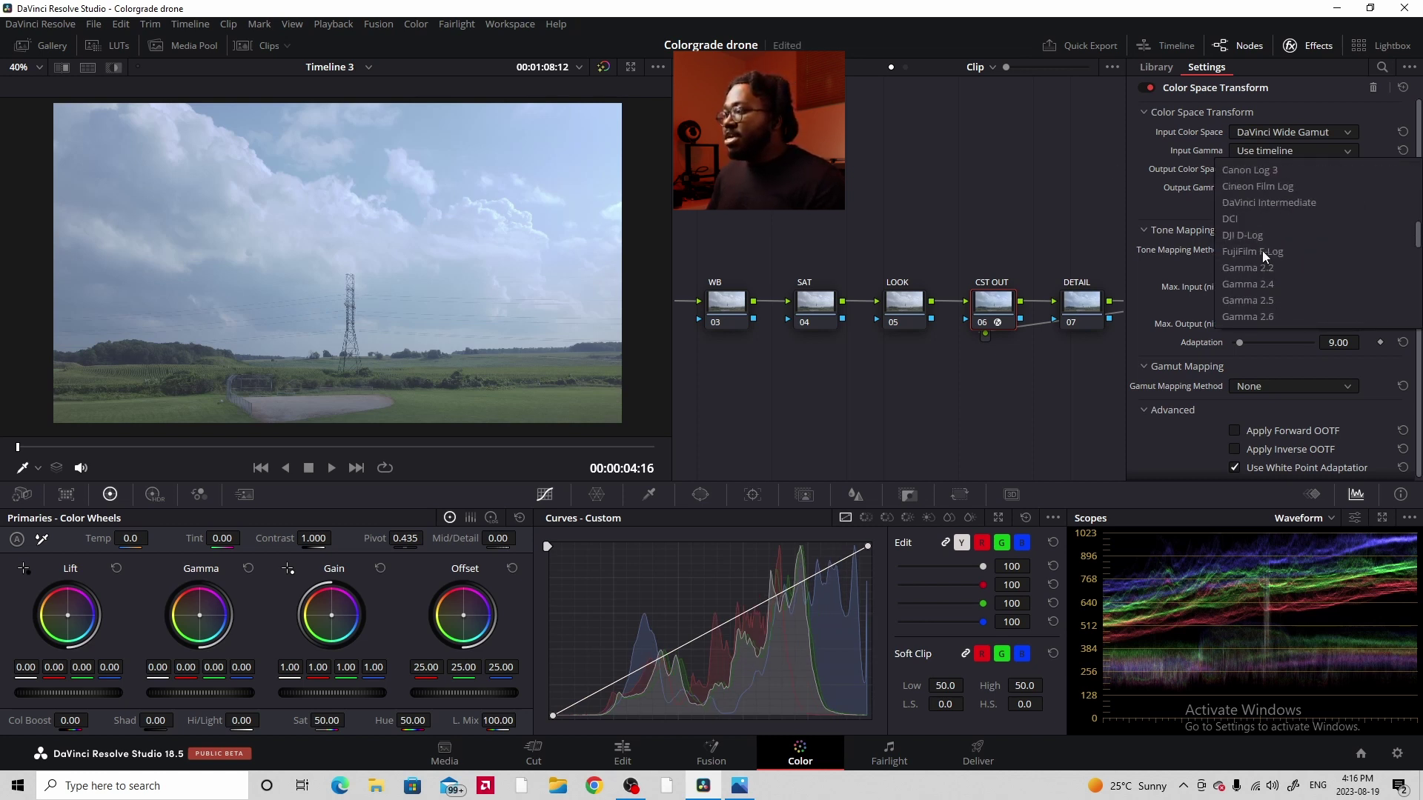
scroll(1238, 252, up, 3)
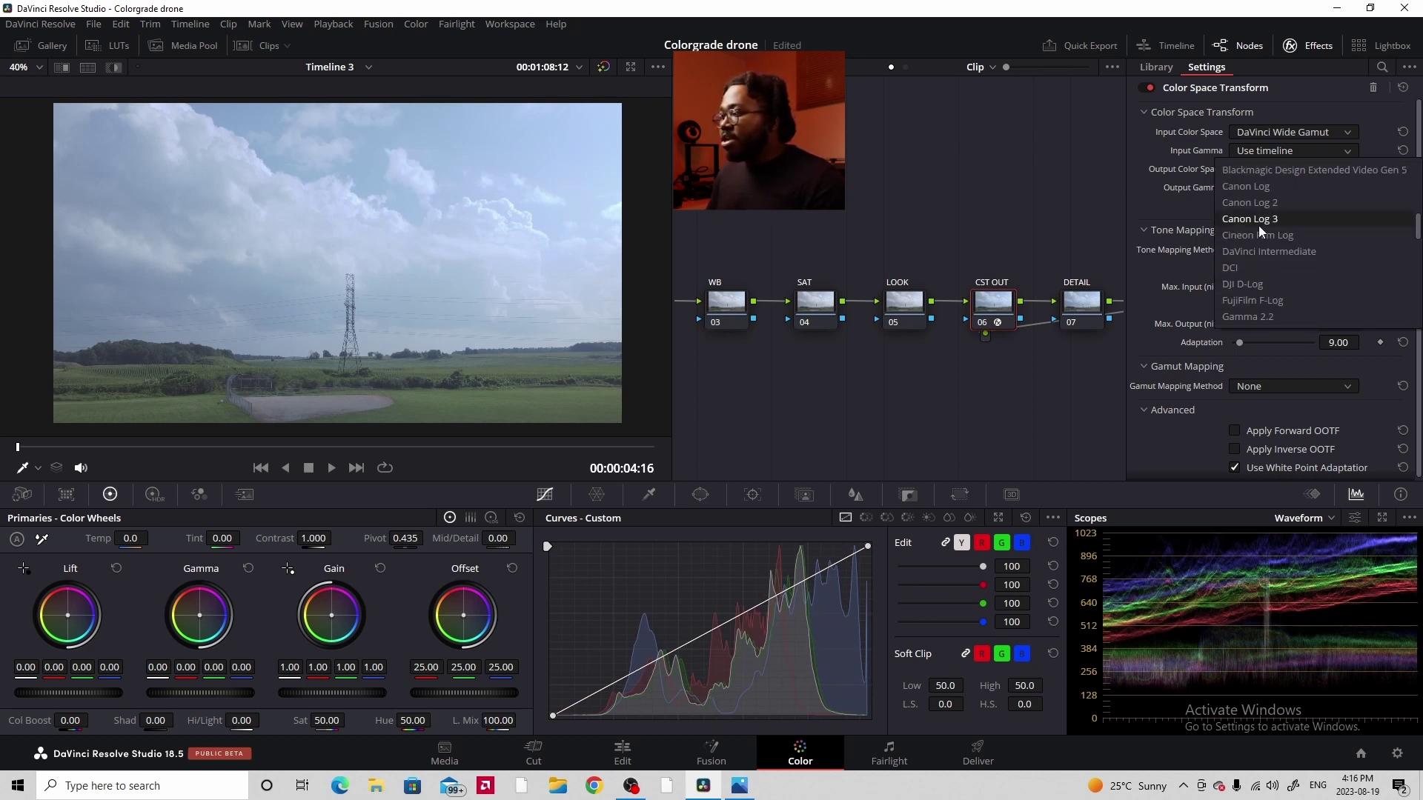
click(1241, 235)
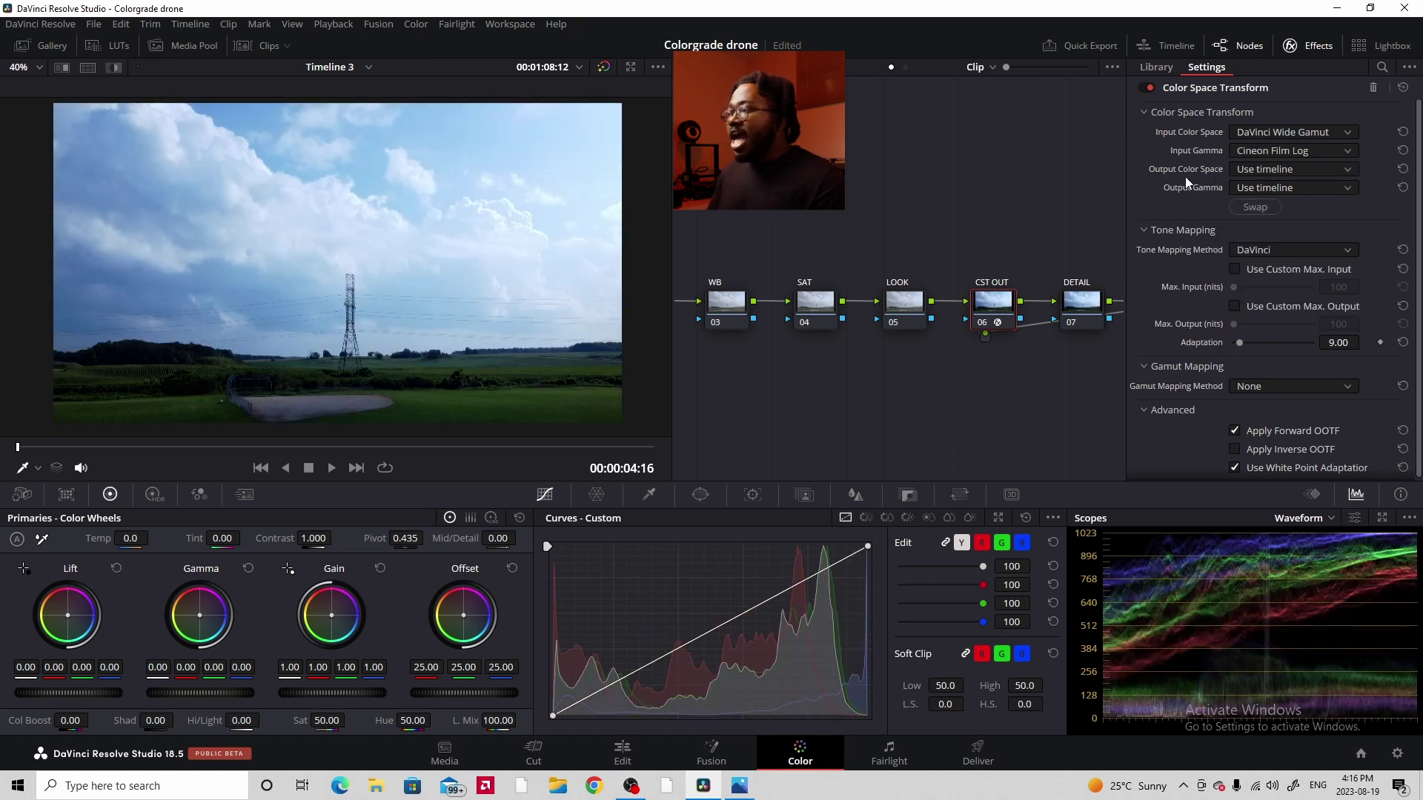
- Set the CST OUT transform's output color space to Rec.709 and its output gamma to Gamma 2.4
click(1260, 170)
scroll(1261, 274, down, 5)
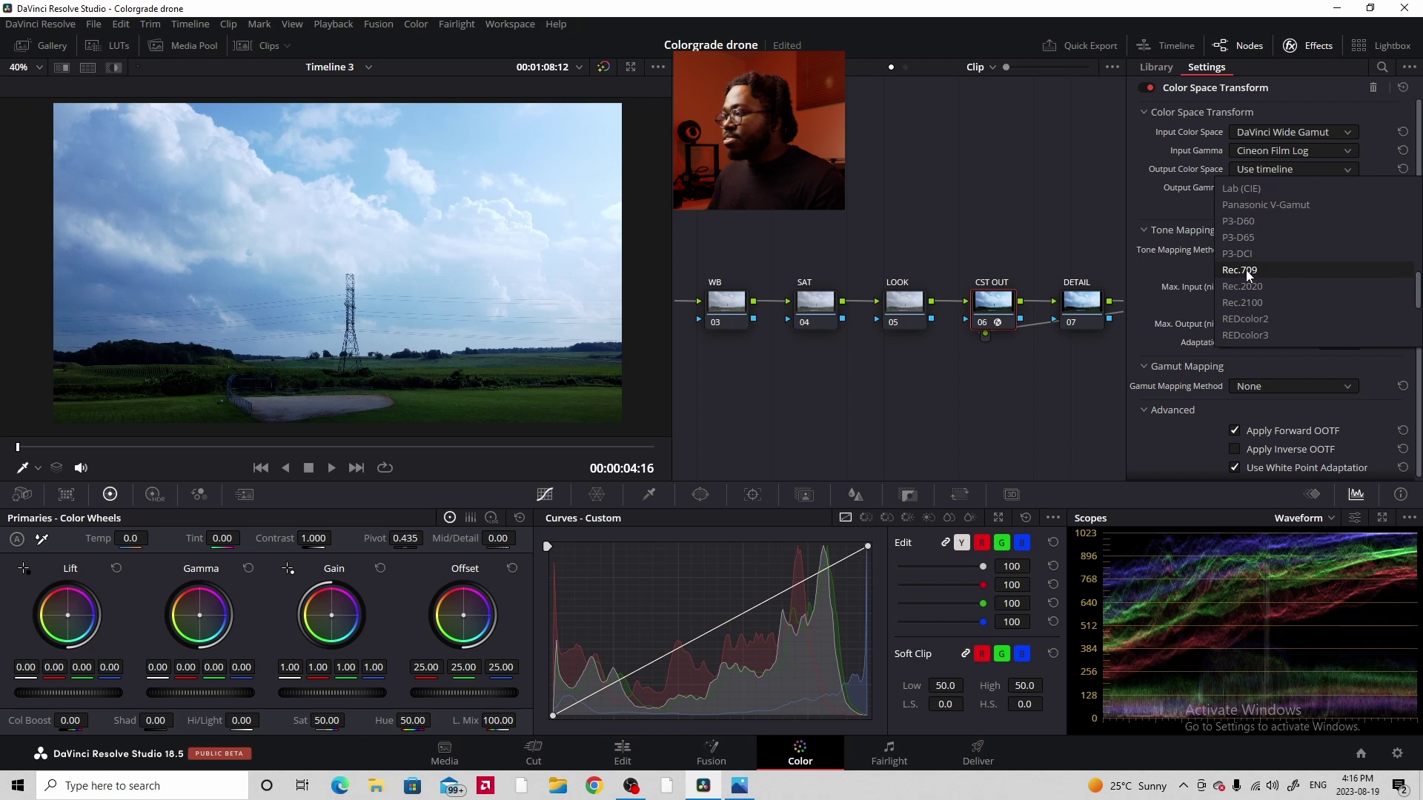
click(1247, 270)
click(1251, 188)
scroll(1251, 306, down, 5)
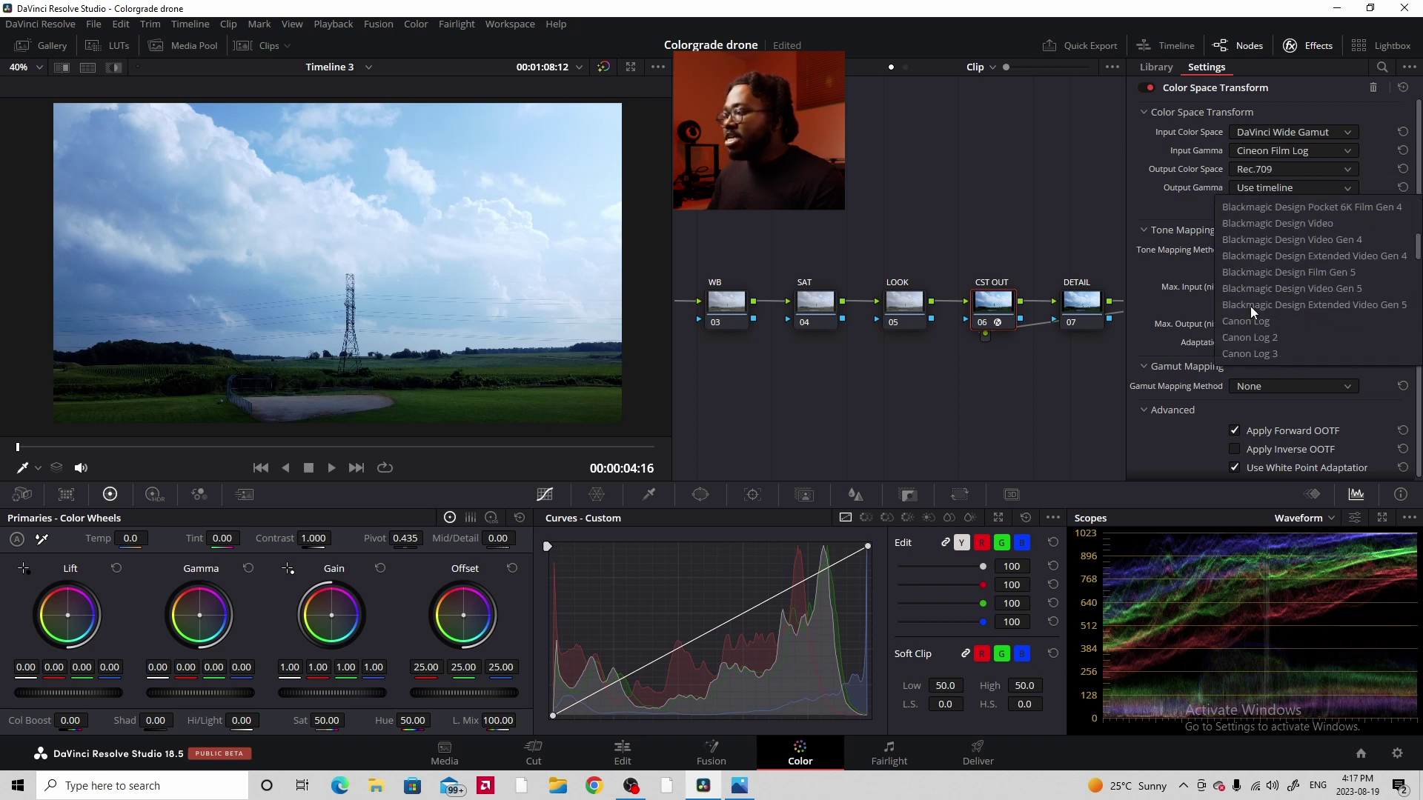
click(1265, 322)
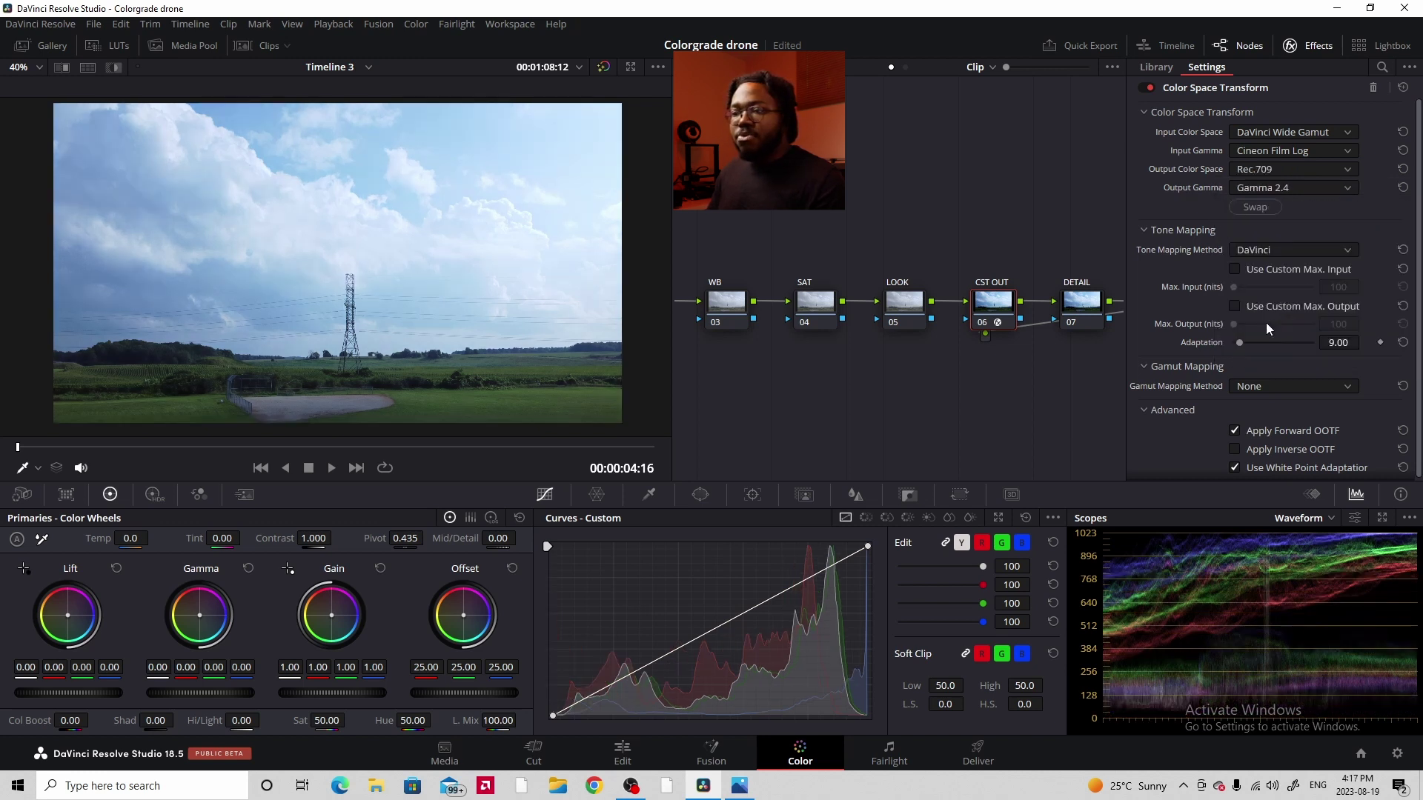
- Bypass all grades and restore them to compare the transformed image with the original footage
click(602, 69)
click(603, 68)
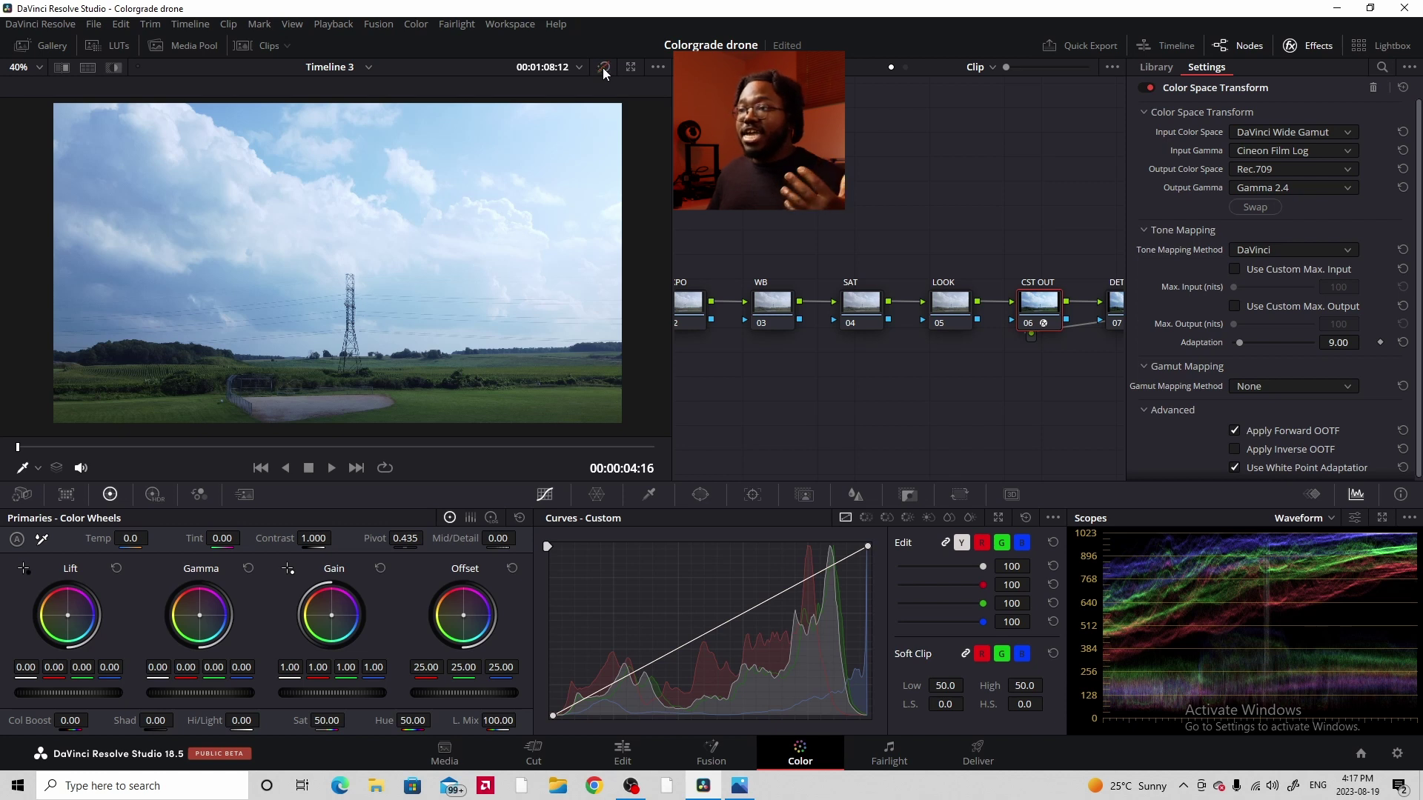
scroll(978, 209, left, 2)
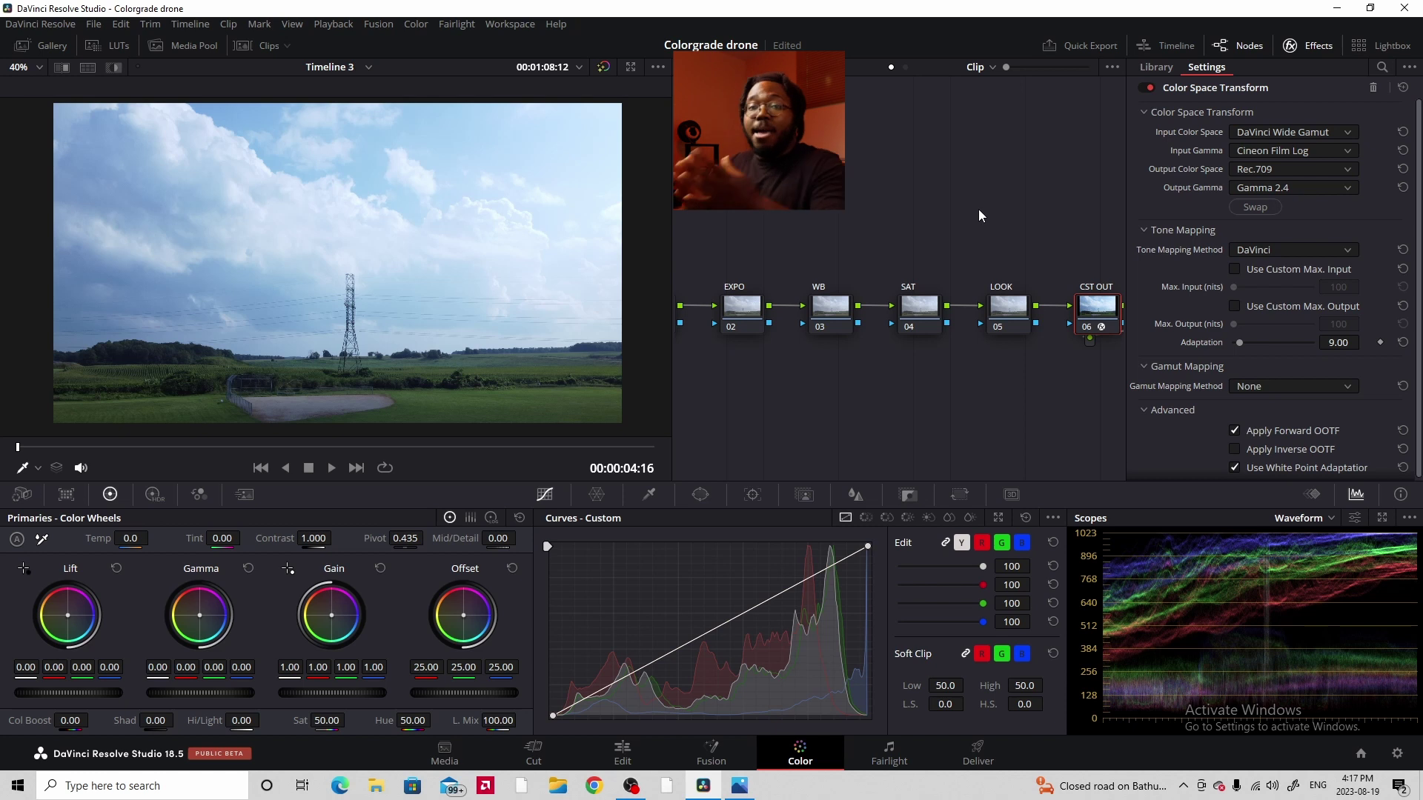
- On the EXPO node's custom curve, lower the white point slightly and add a raised point in the upper midtones
click(1308, 45)
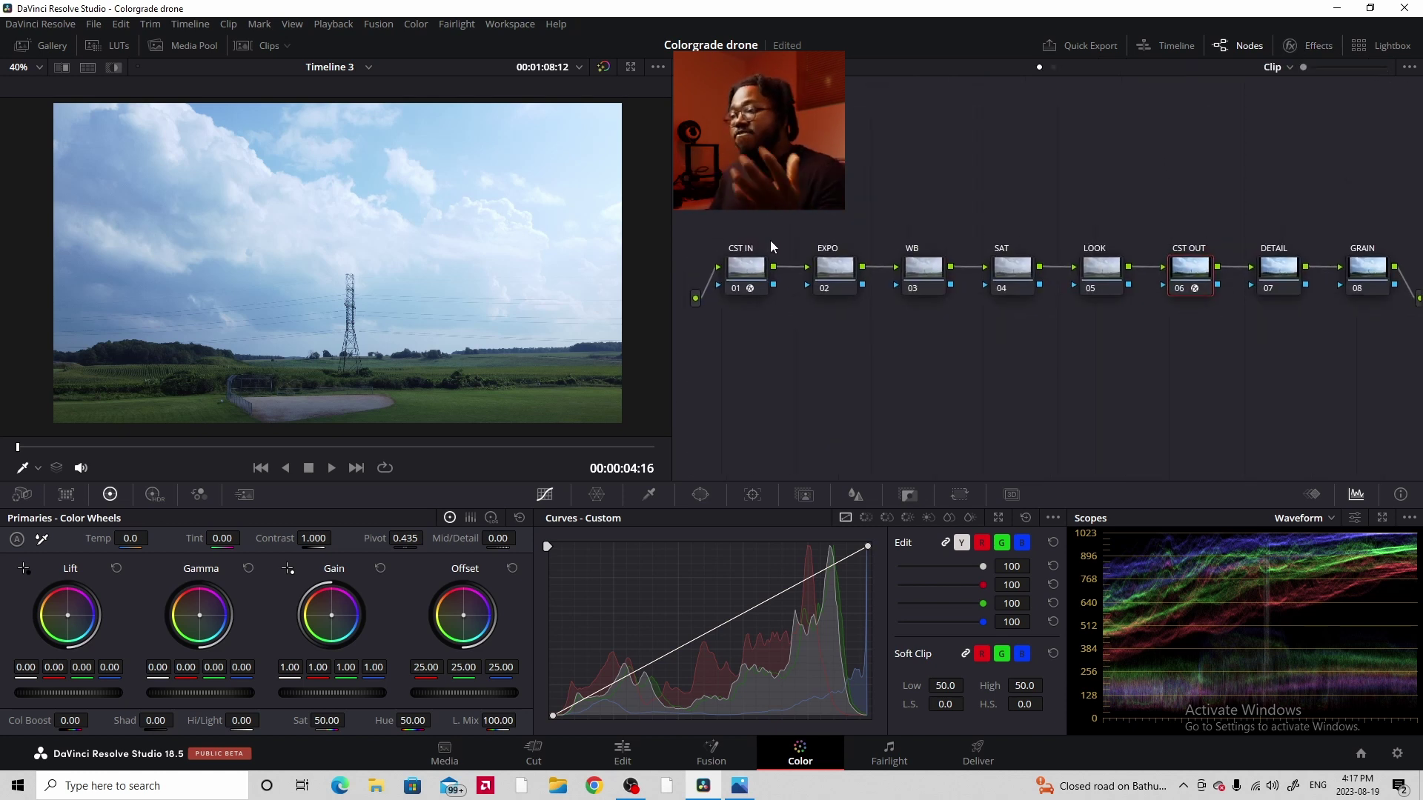
click(842, 274)
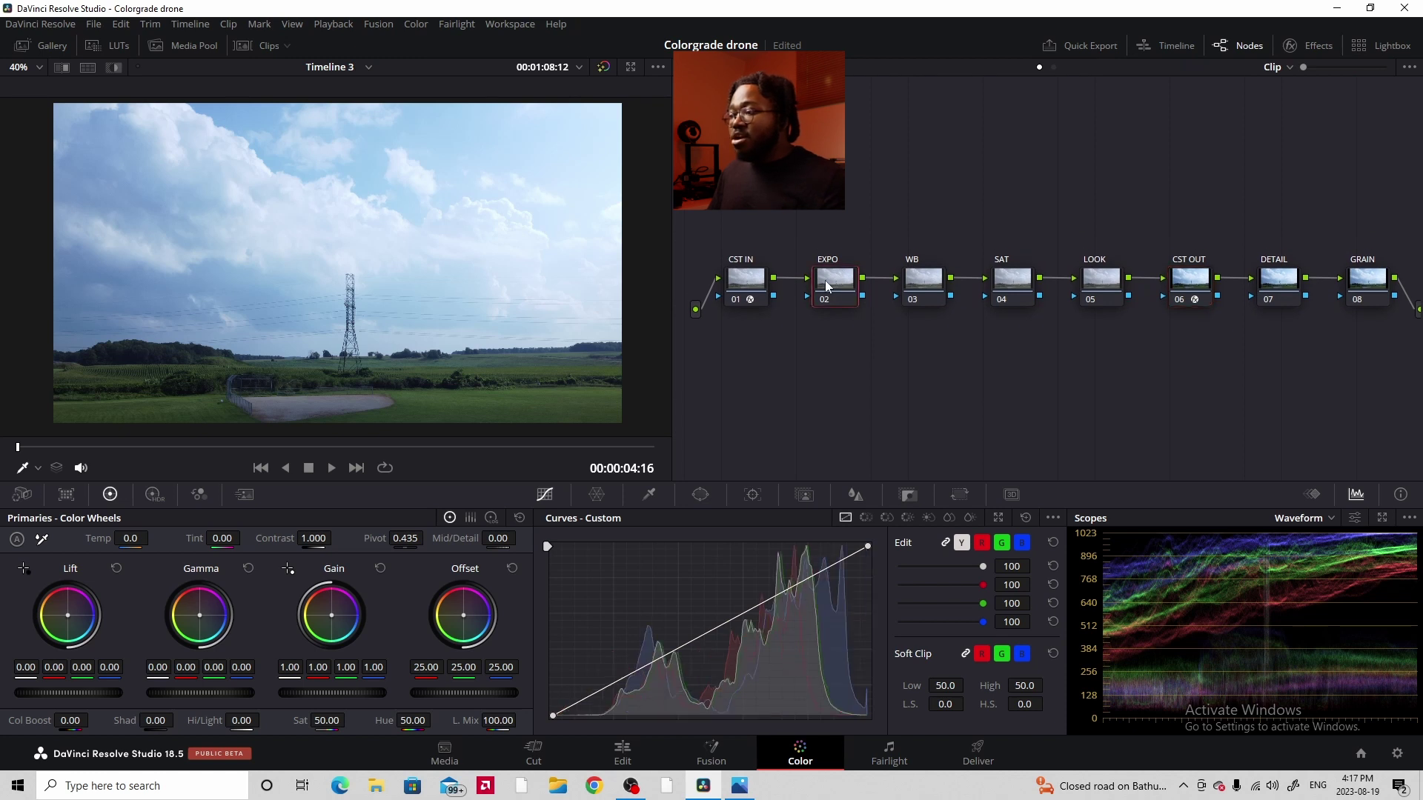
click(927, 273)
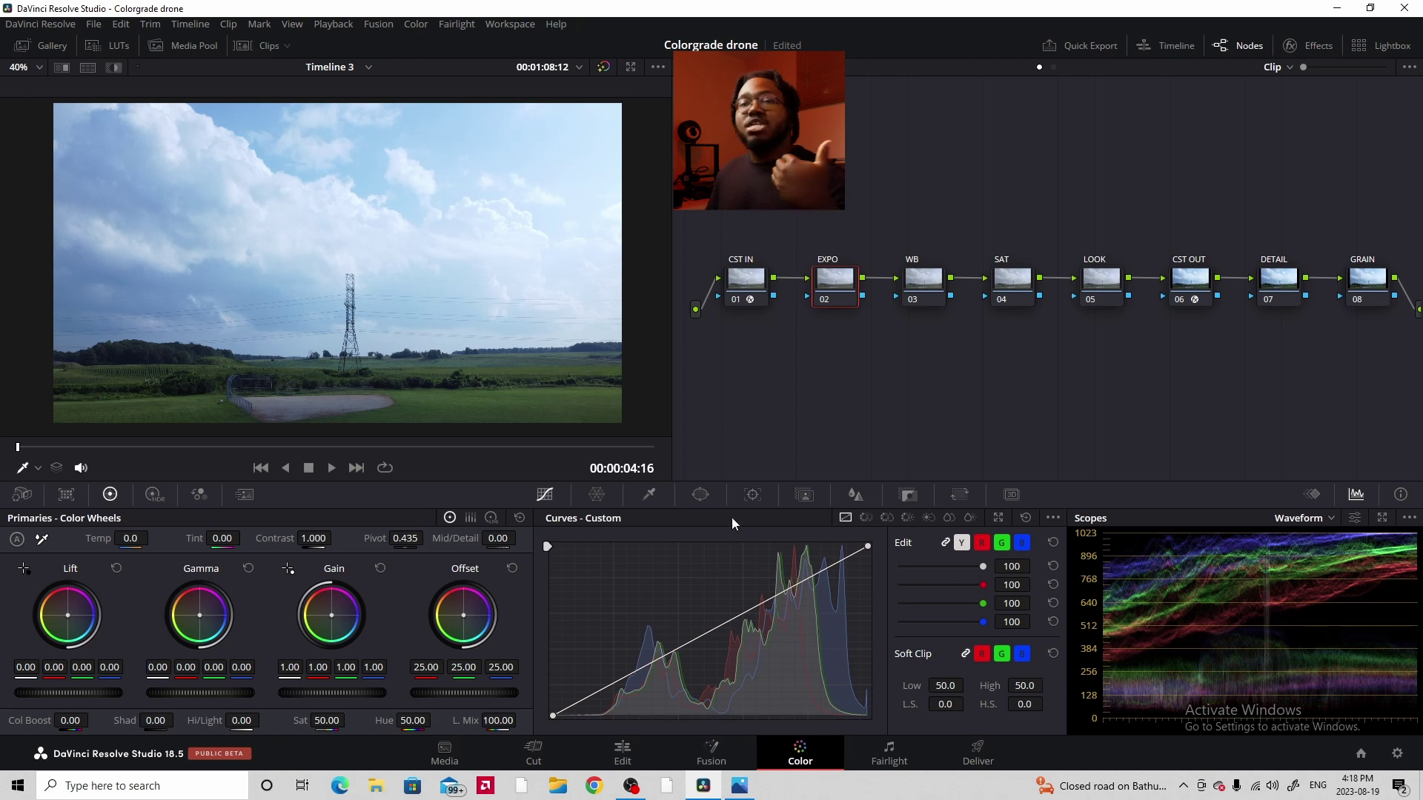
drag(868, 547, 868, 563)
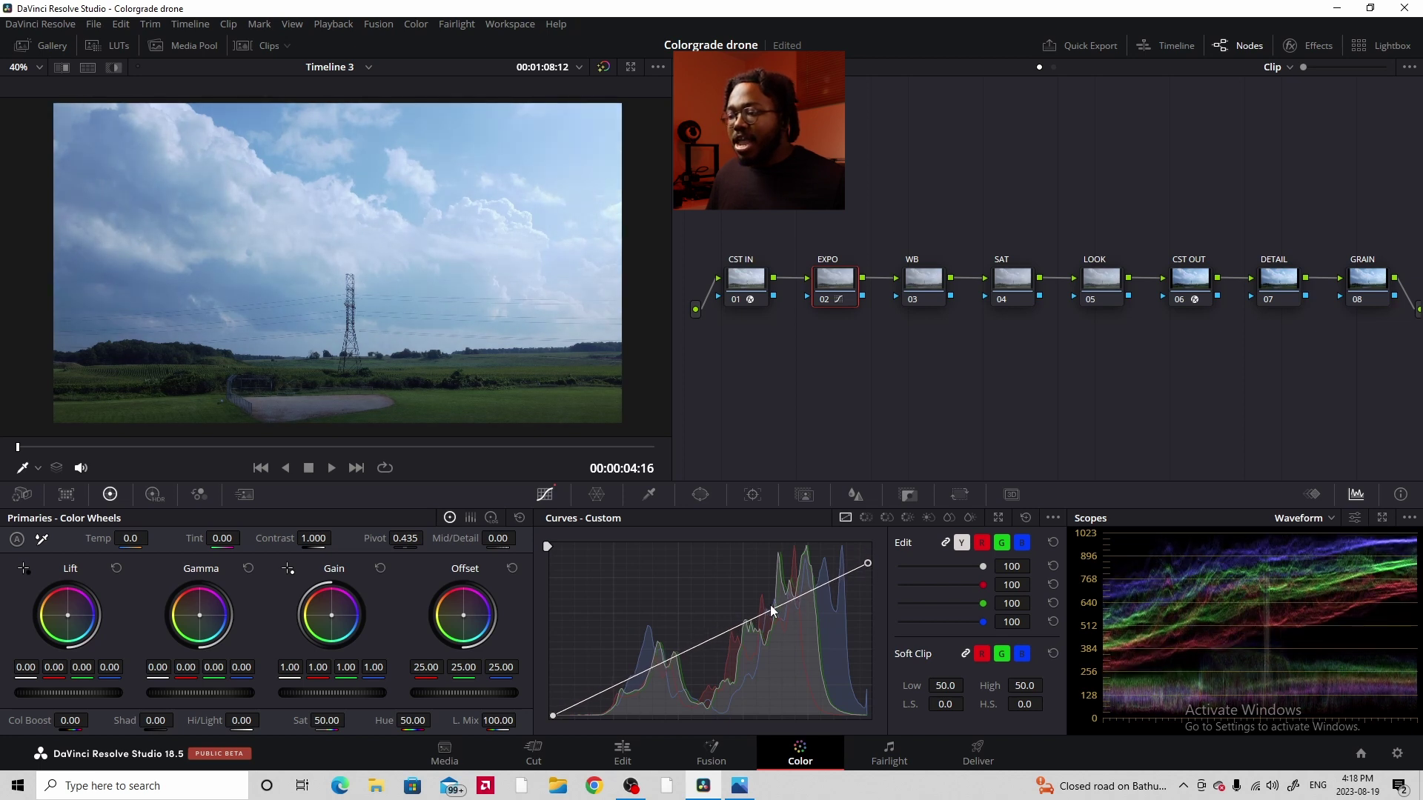
drag(781, 606, 780, 597)
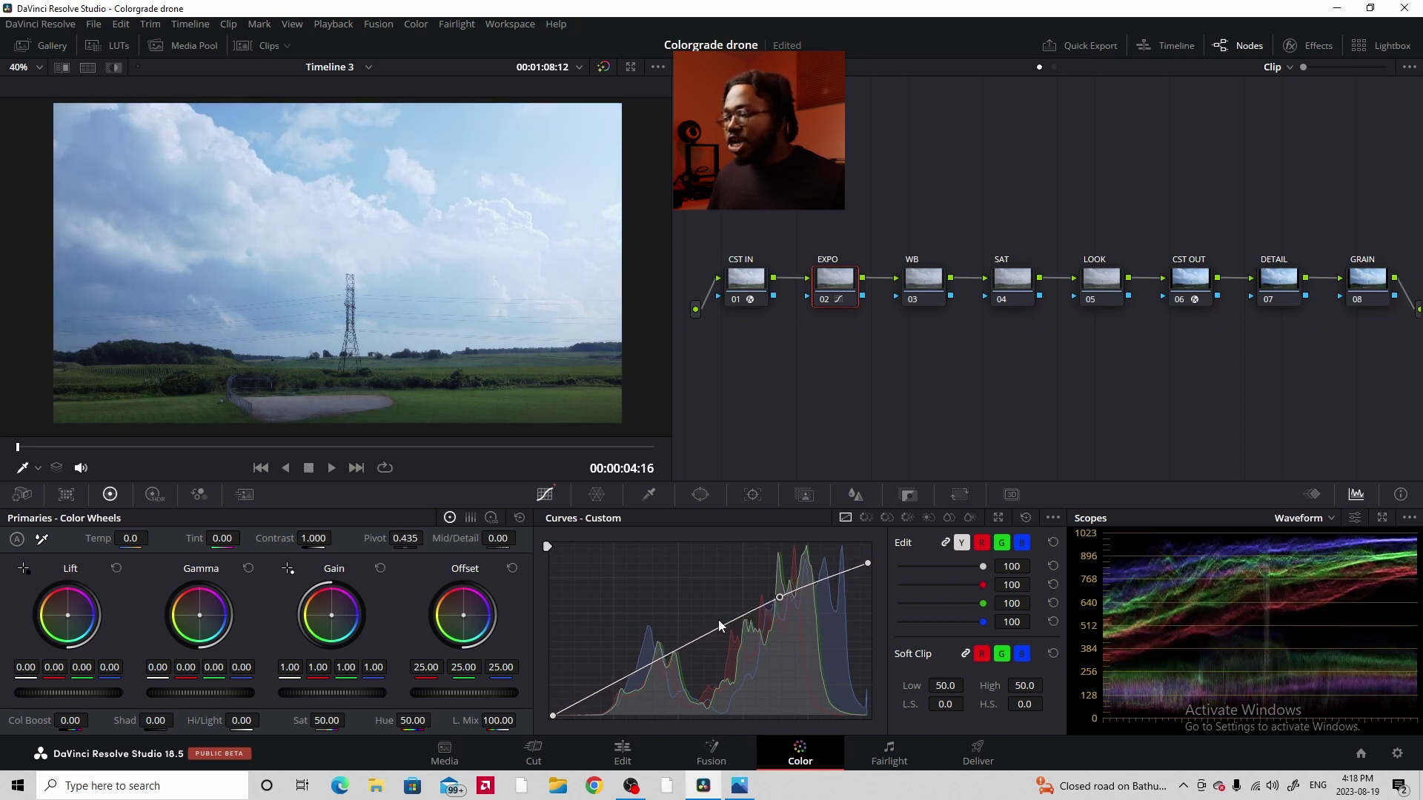
- Add a slightly lowered shadow point to the EXPO curve, fine-tune it with the upper midtone point, and compare the node off and on
drag(554, 714, 553, 712)
drag(628, 673, 629, 677)
mouse_move(553, 710)
mouse_down()
mouse_move(556, 695)
mouse_move(562, 719)
mouse_move(561, 696)
mouse_move(557, 718)
mouse_up()
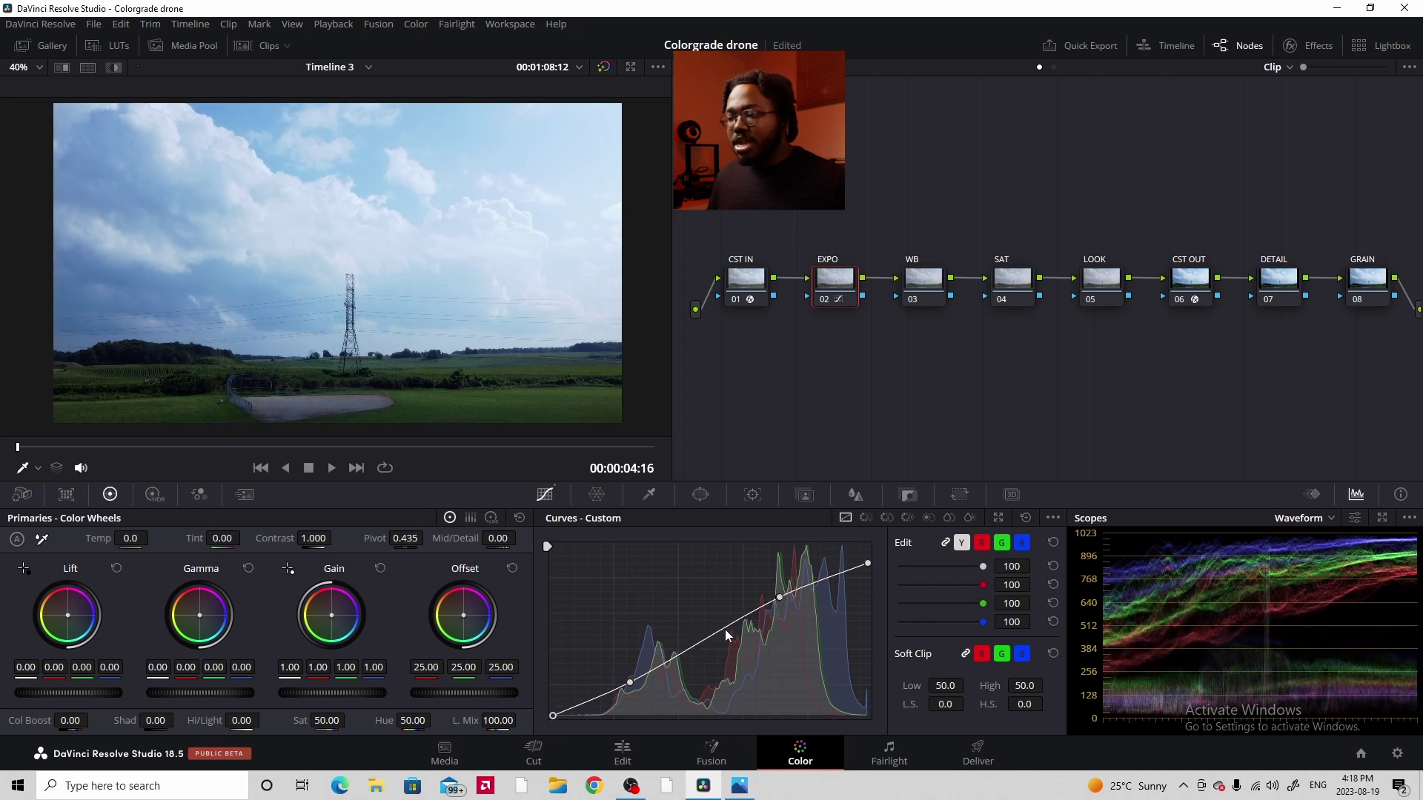
drag(781, 597, 777, 595)
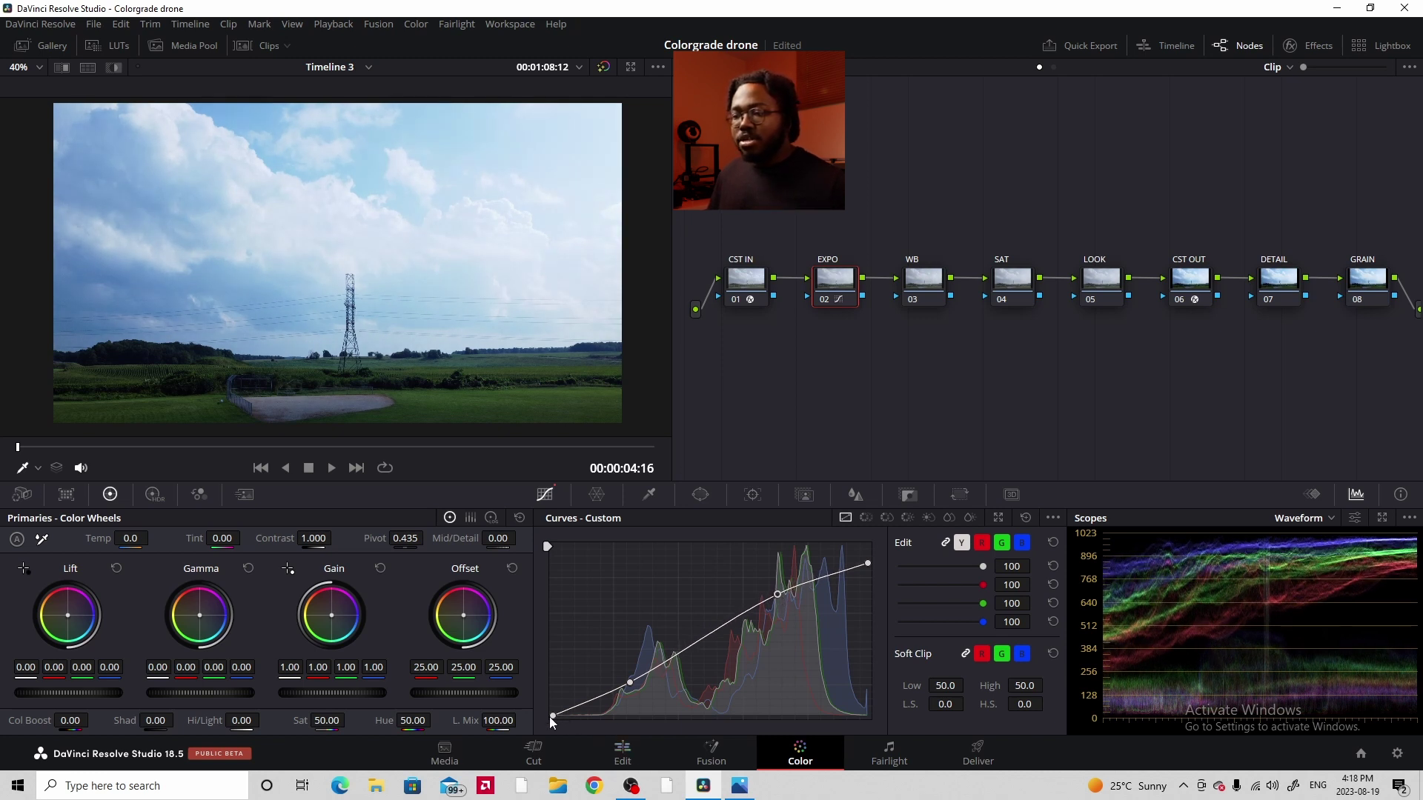
drag(629, 682, 632, 679)
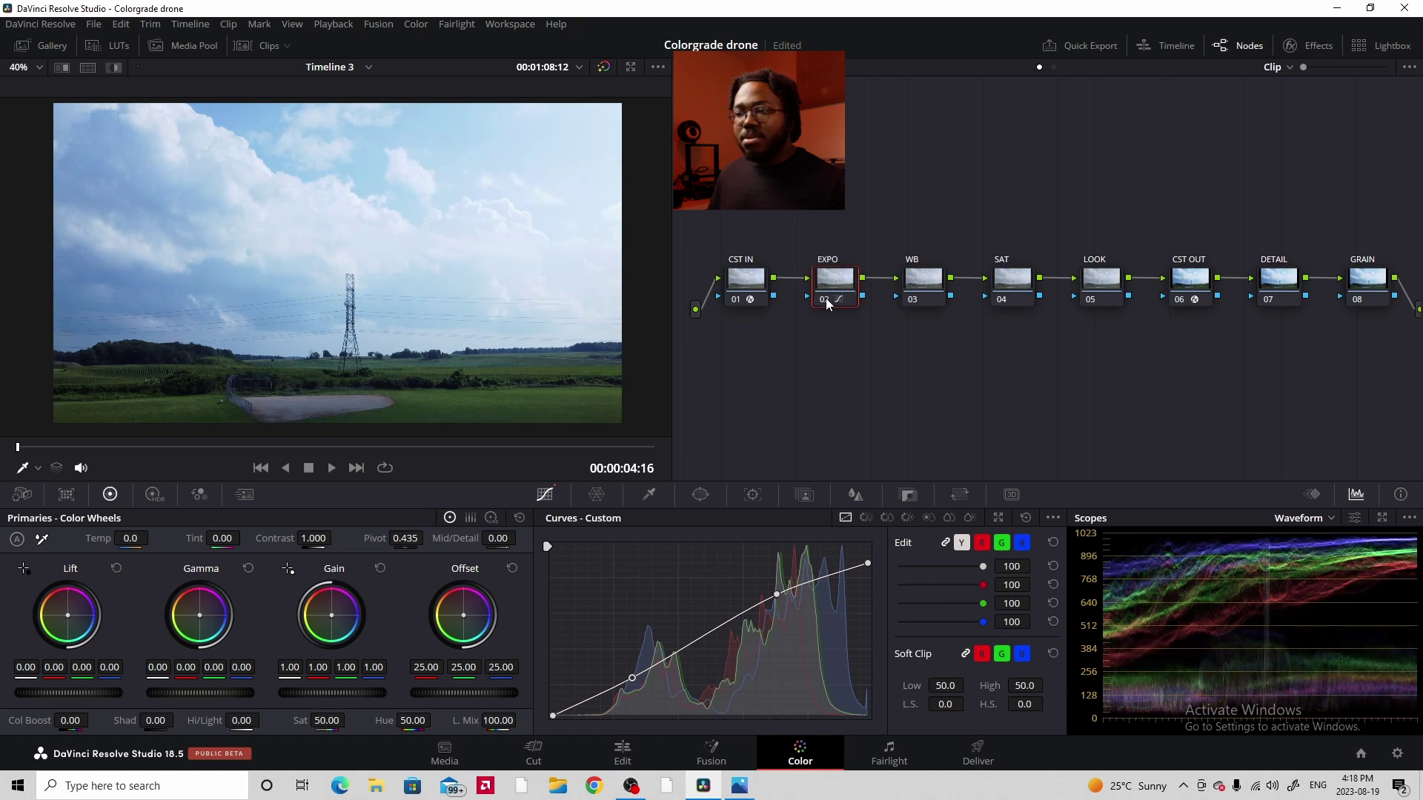
click(825, 298)
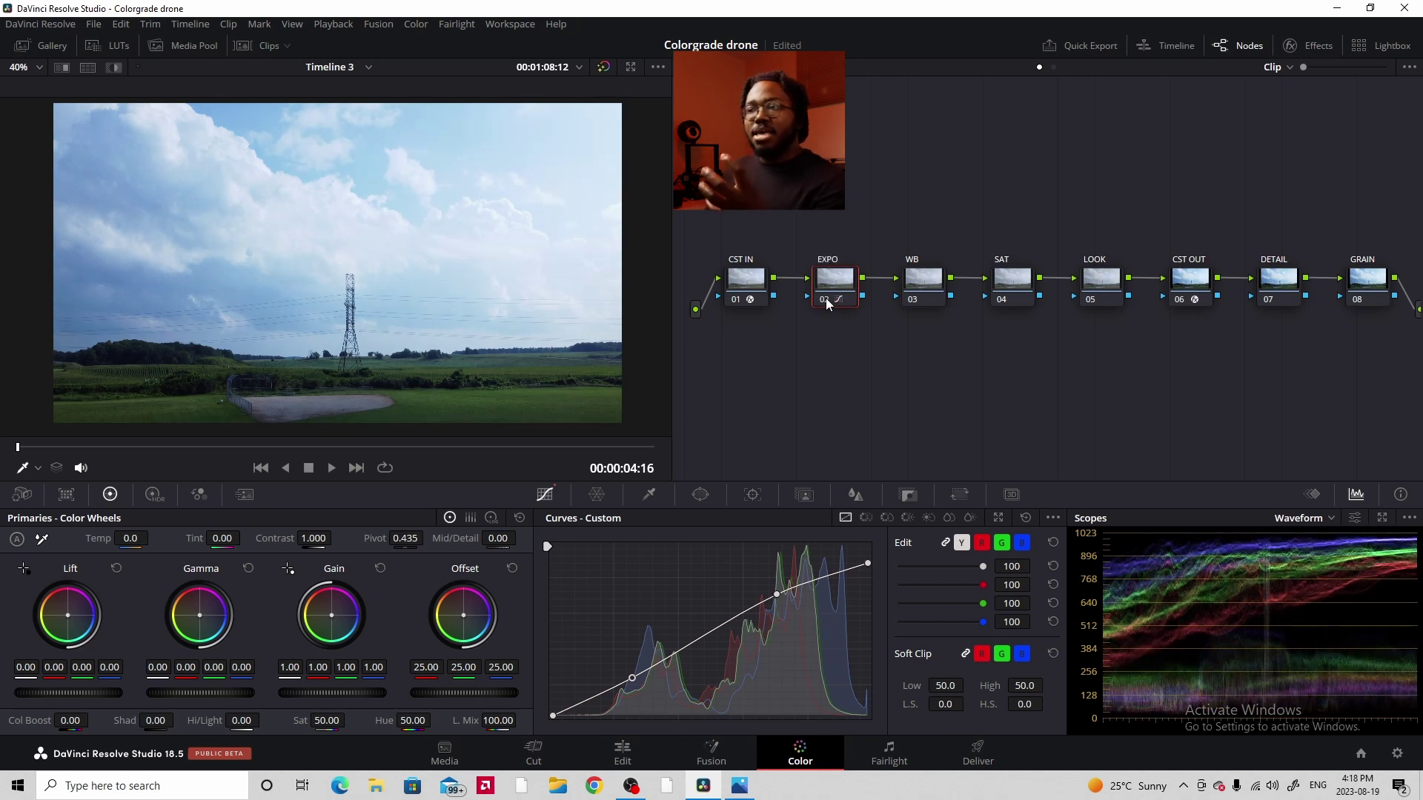
click(826, 298)
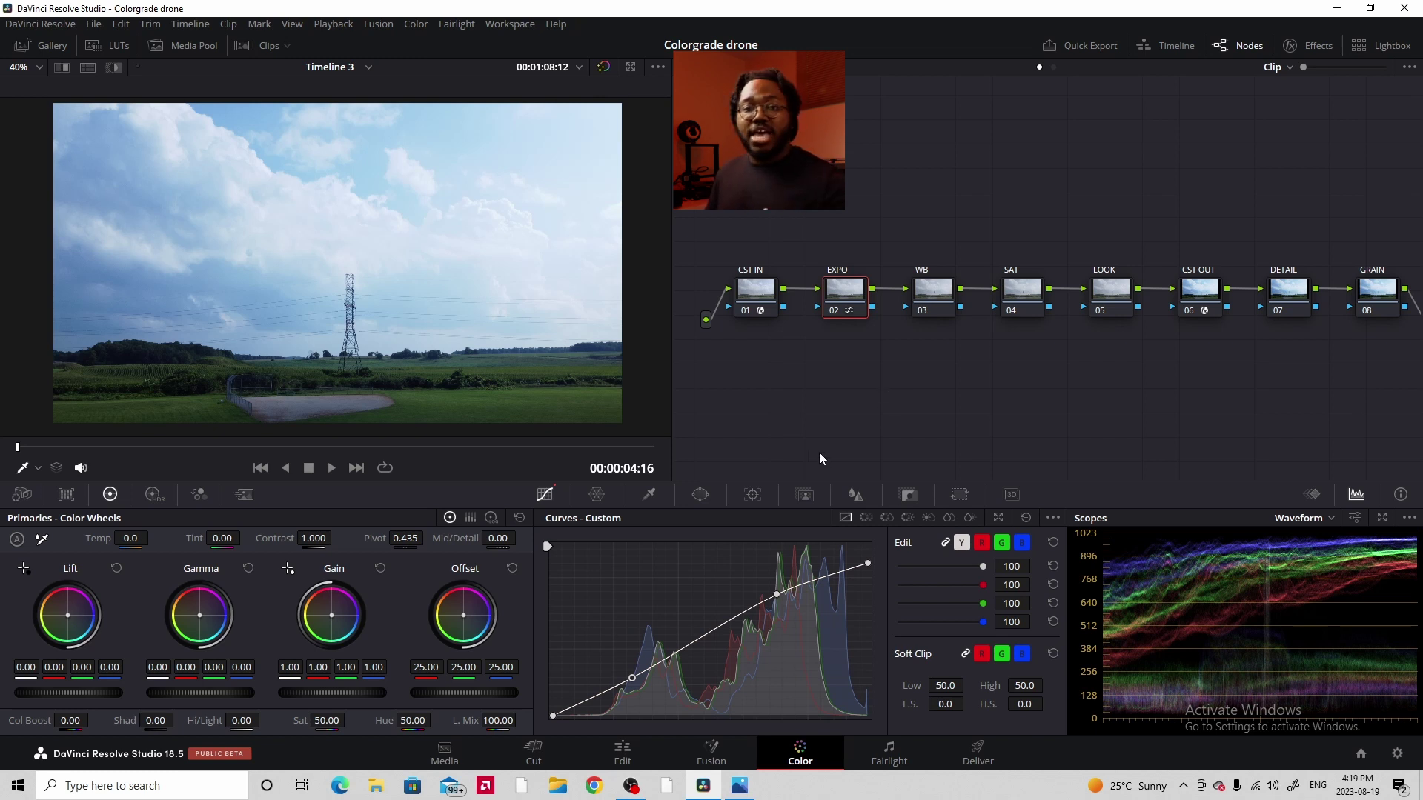
- Warm the image on the WB node by setting its color temperature to 150
key(shift+alt+apostrophe)
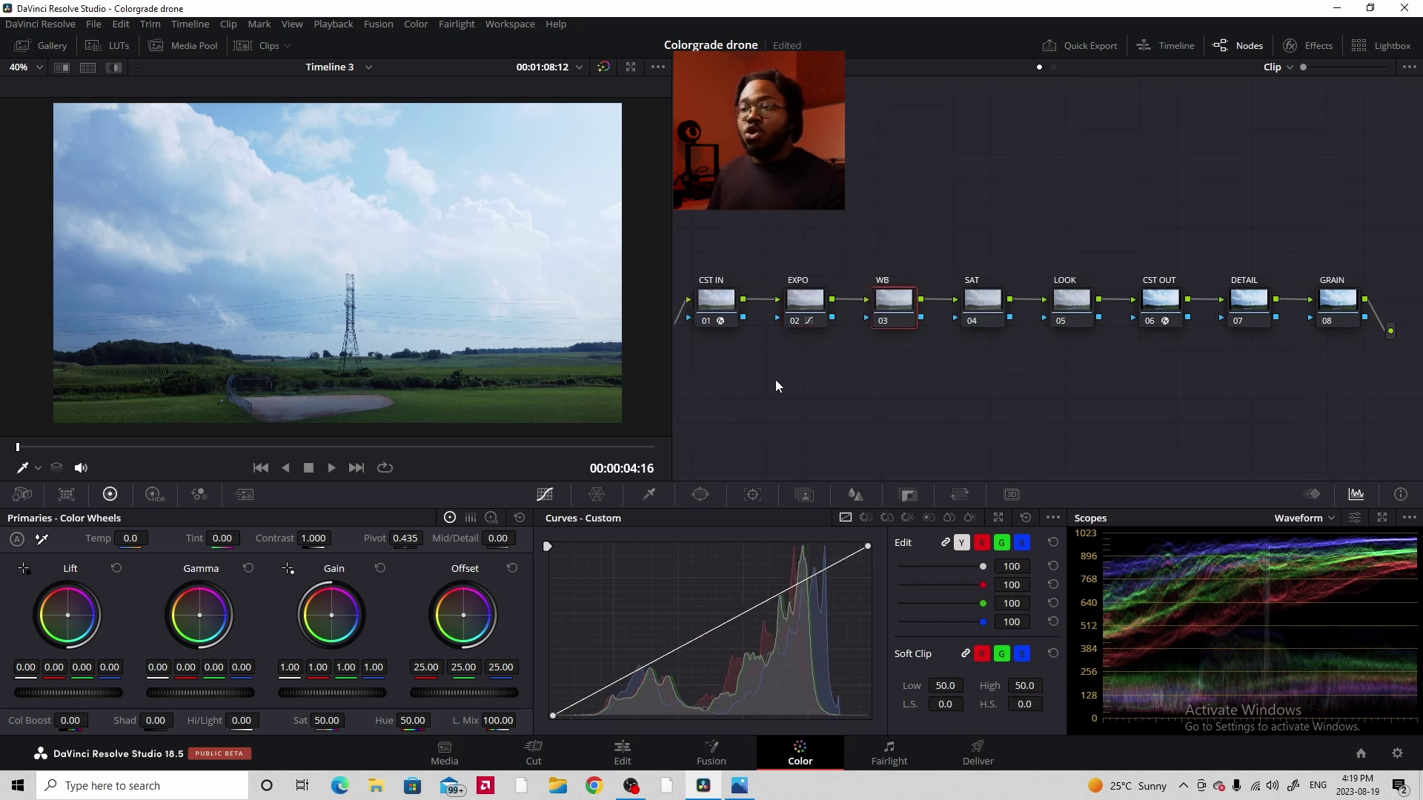
scroll(378, 314, up, 5)
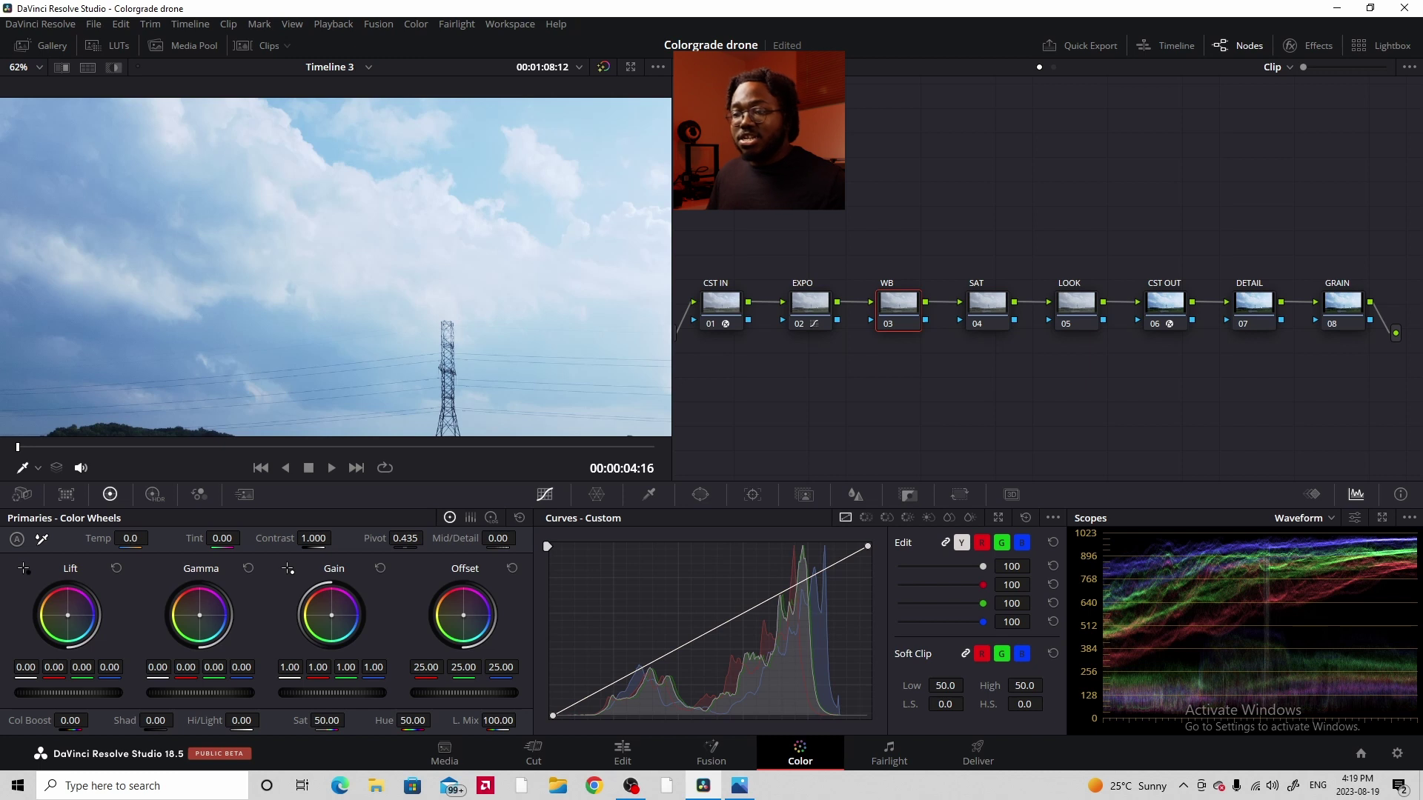
drag(98, 539, 126, 538)
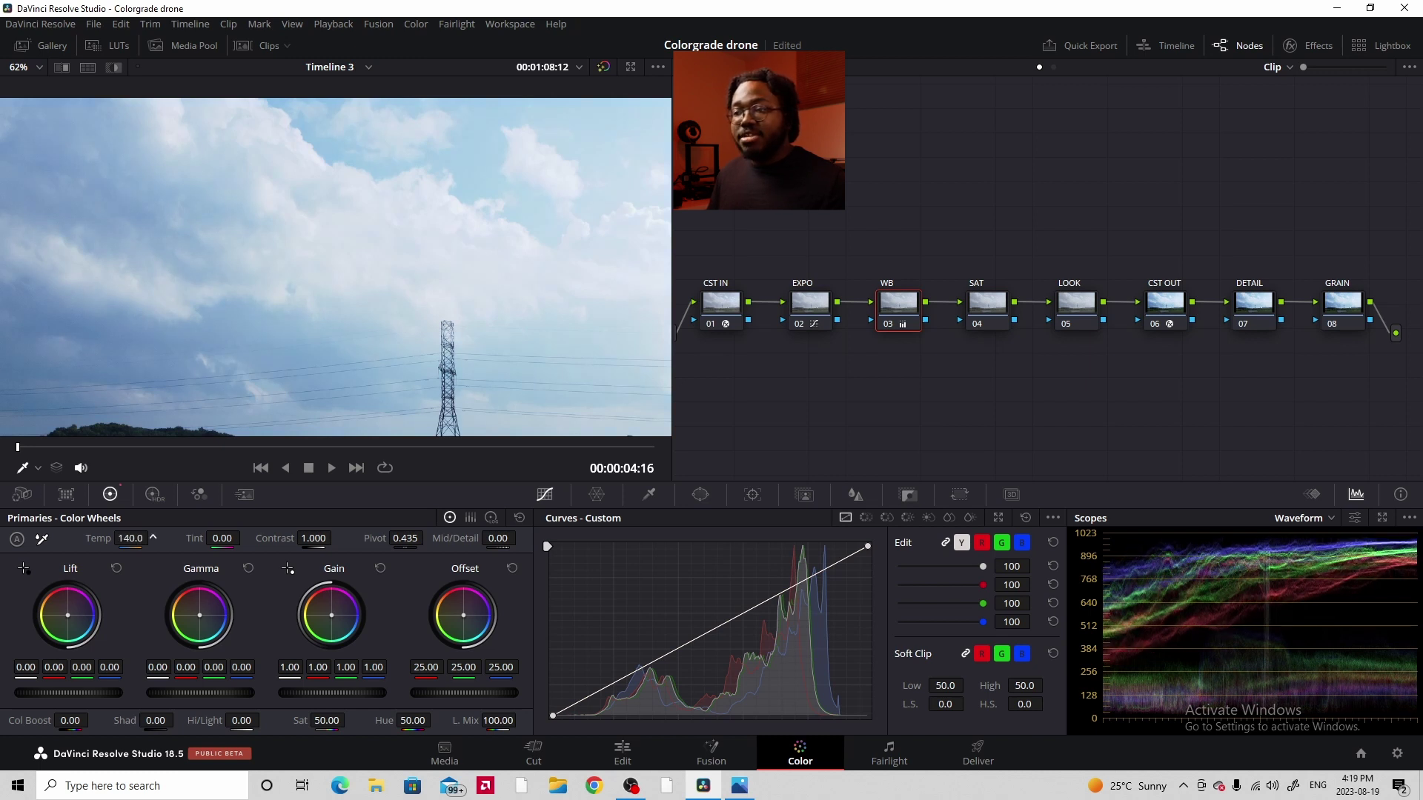
scroll(333, 333, down, 2)
scroll(333, 332, up, 3)
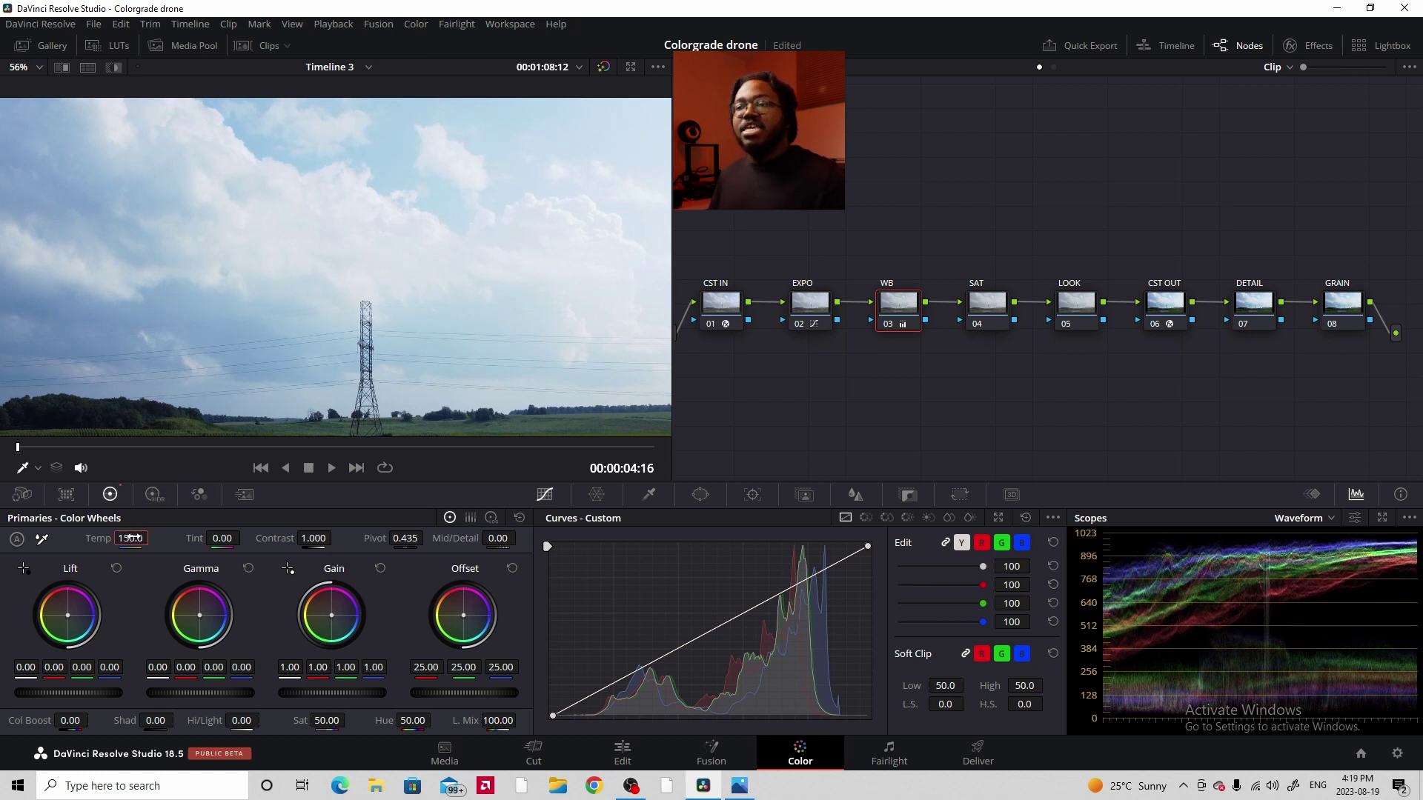
scroll(370, 334, down, 1)
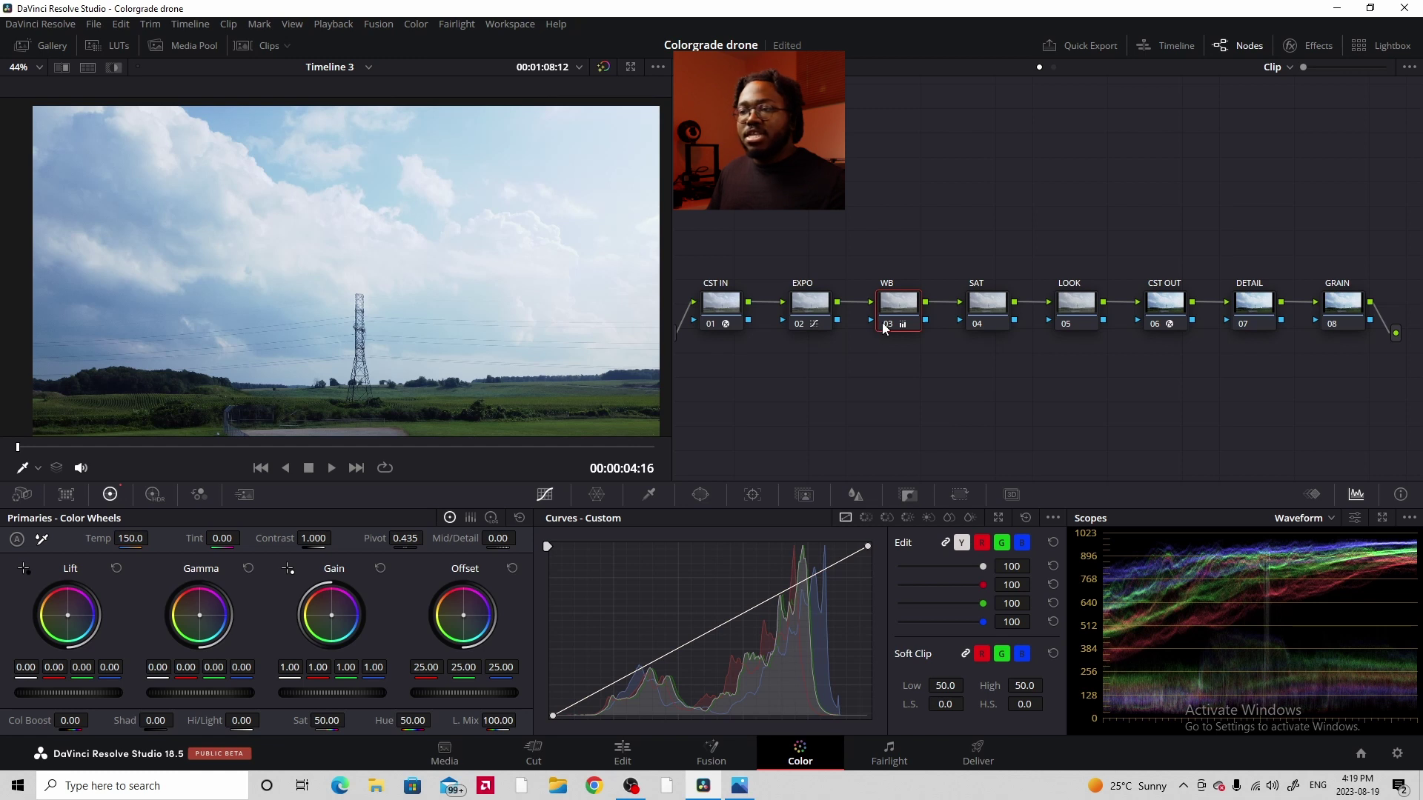
scroll(511, 293, up, 1)
scroll(511, 293, up, 1)
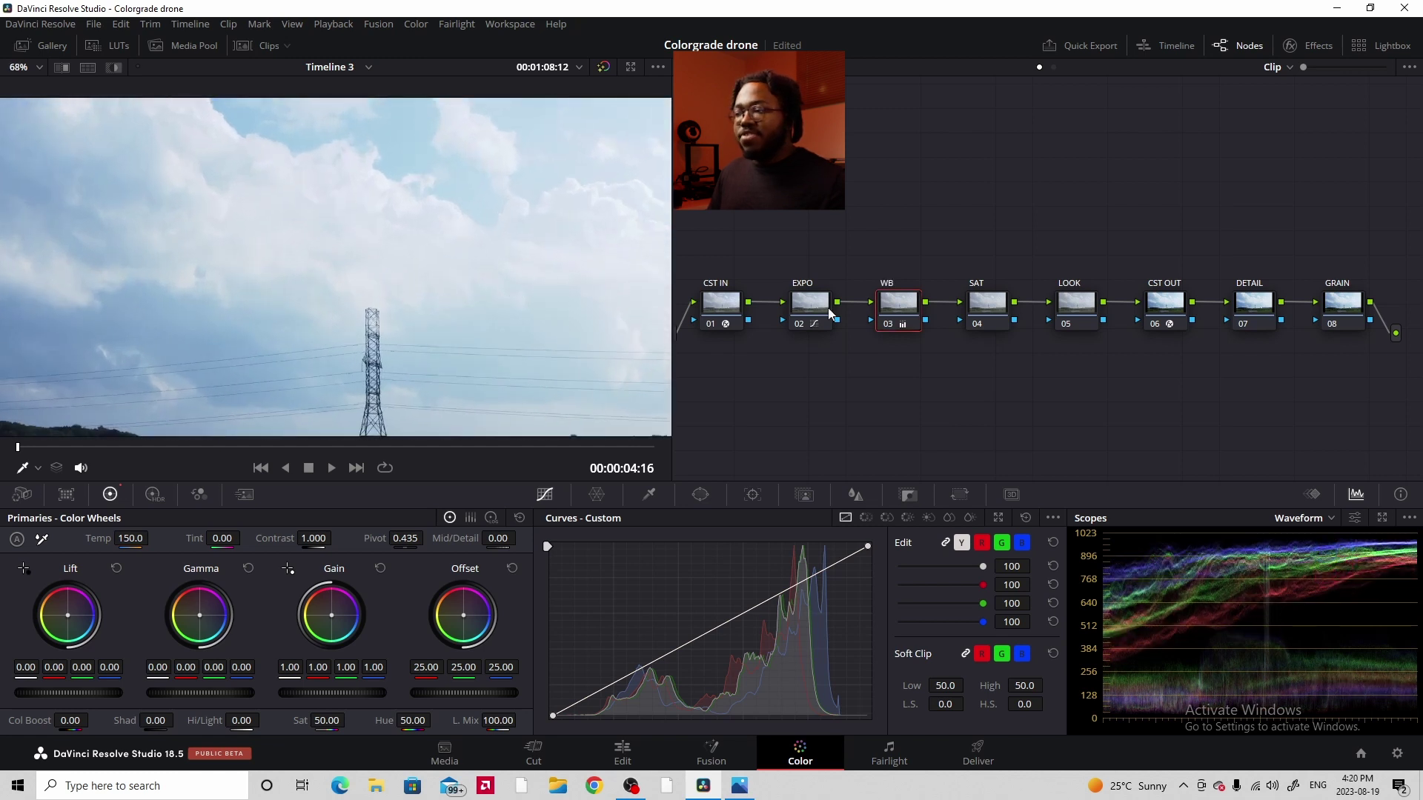
- Toggle the WB node off and on to compare the clouds with and without the white balance correction
click(889, 326)
click(889, 329)
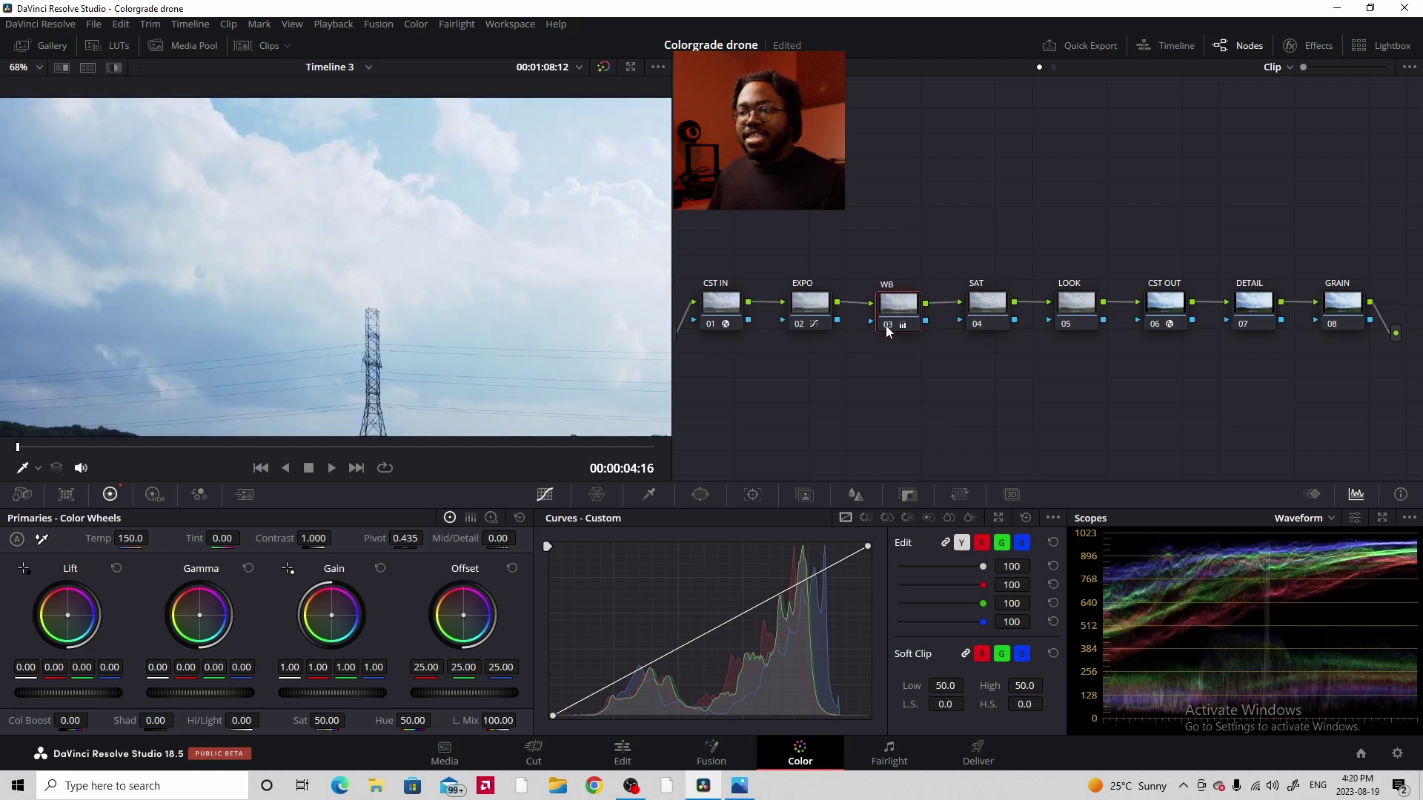
click(888, 330)
click(889, 330)
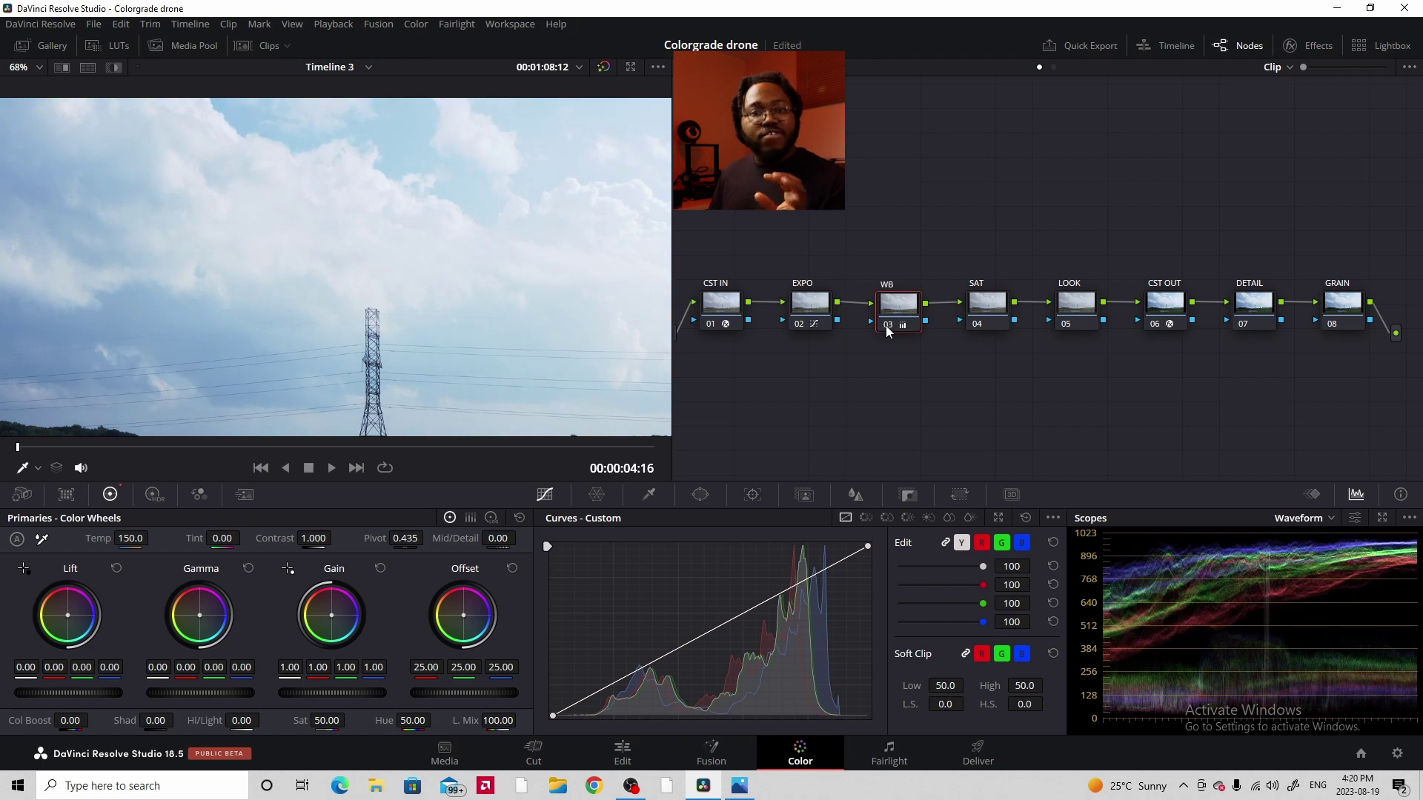
- Increase the saturation on the SAT node to 70.80
click(987, 311)
scroll(404, 415, down, 1)
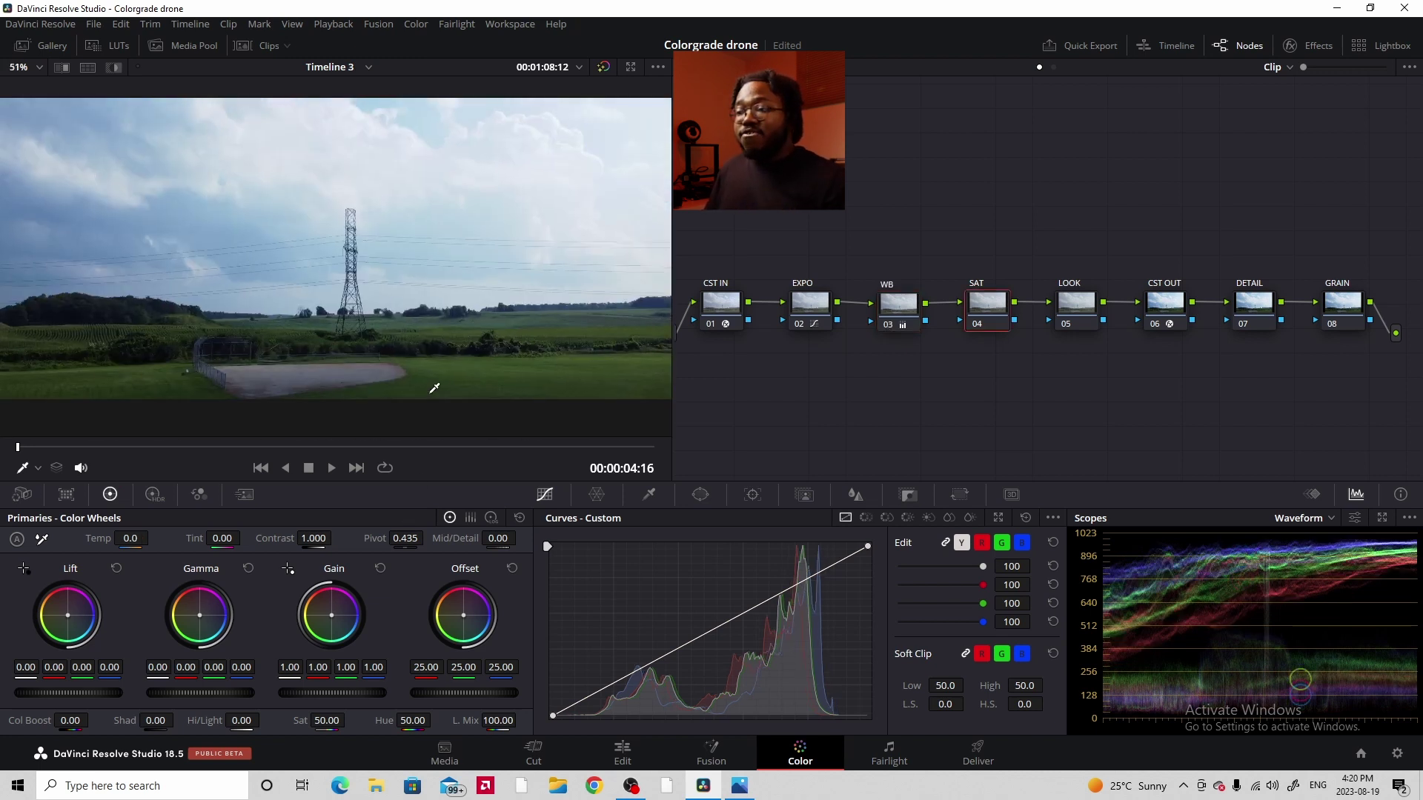
drag(434, 388, 389, 349)
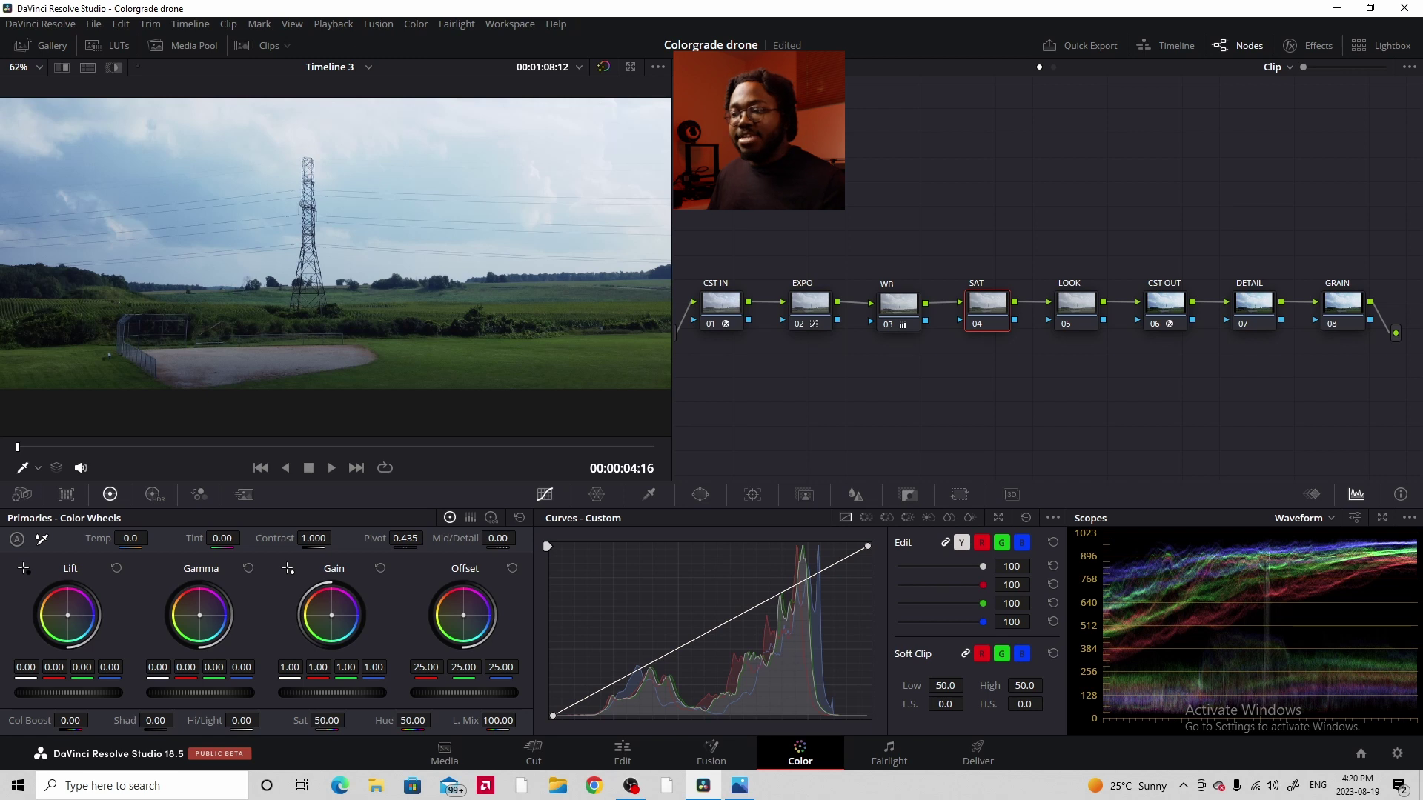
mouse_move(350, 720)
mouse_down()
mouse_move(426, 720)
mouse_move(332, 720)
mouse_up()
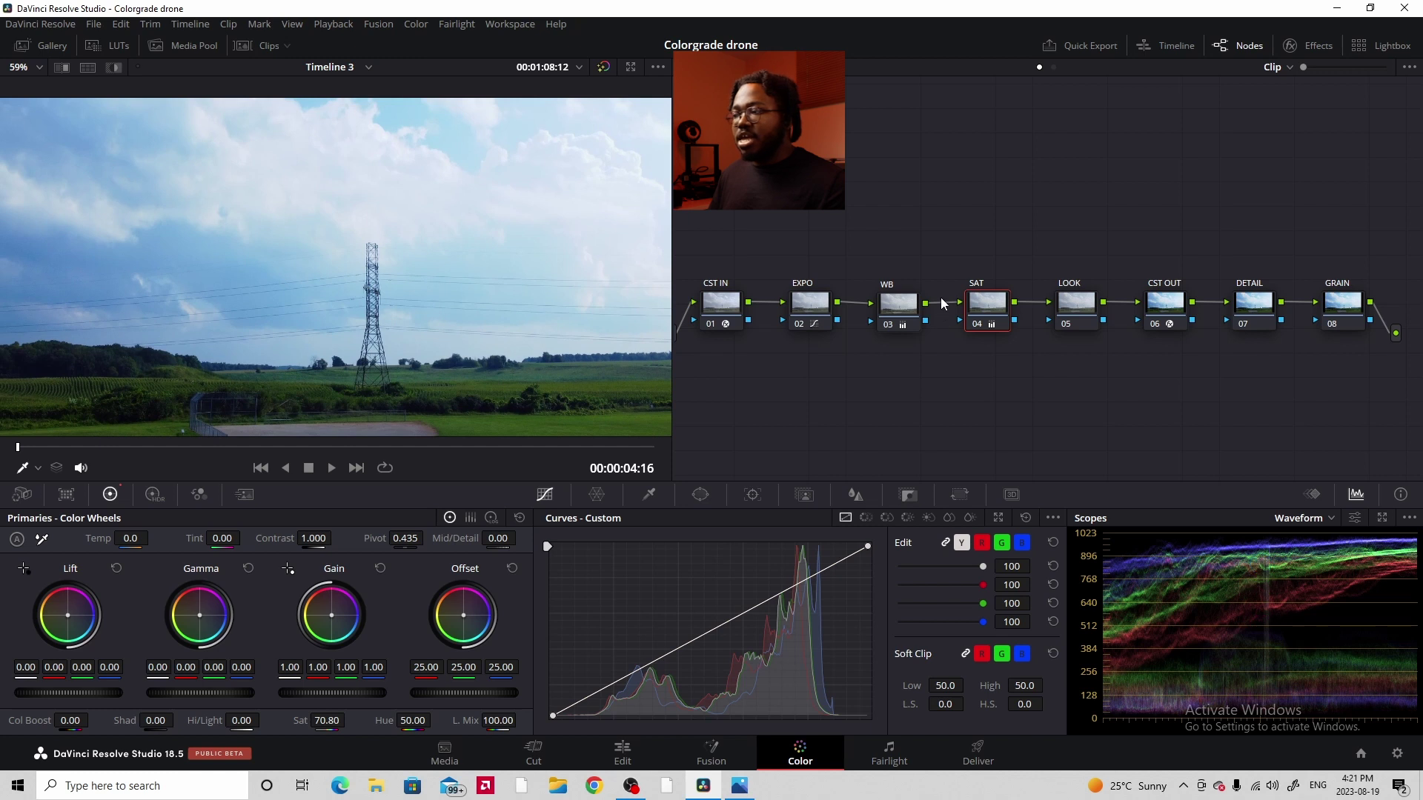
- Warm the WB node further by setting its color temperature to 190
click(892, 312)
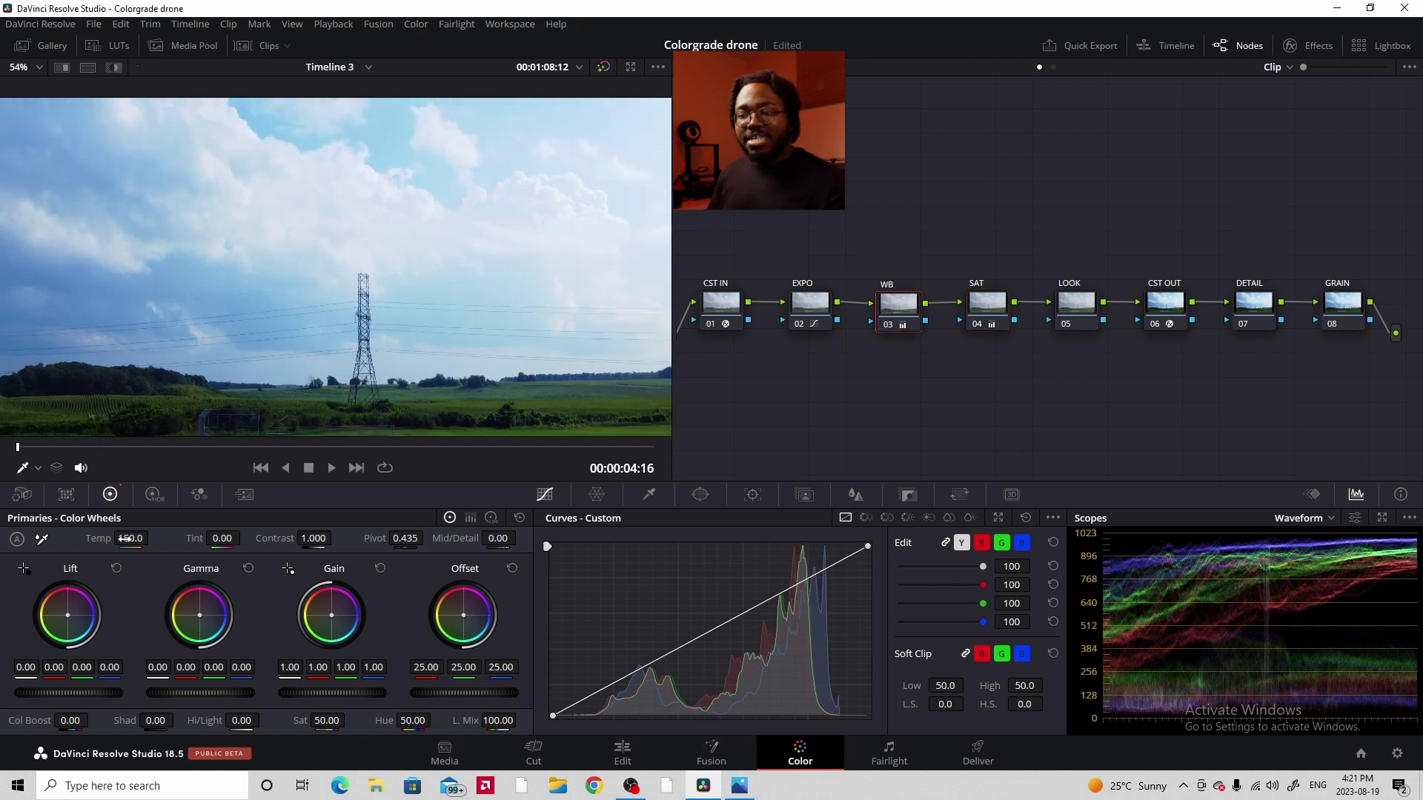
drag(131, 538, 153, 537)
scroll(153, 538, down, 1)
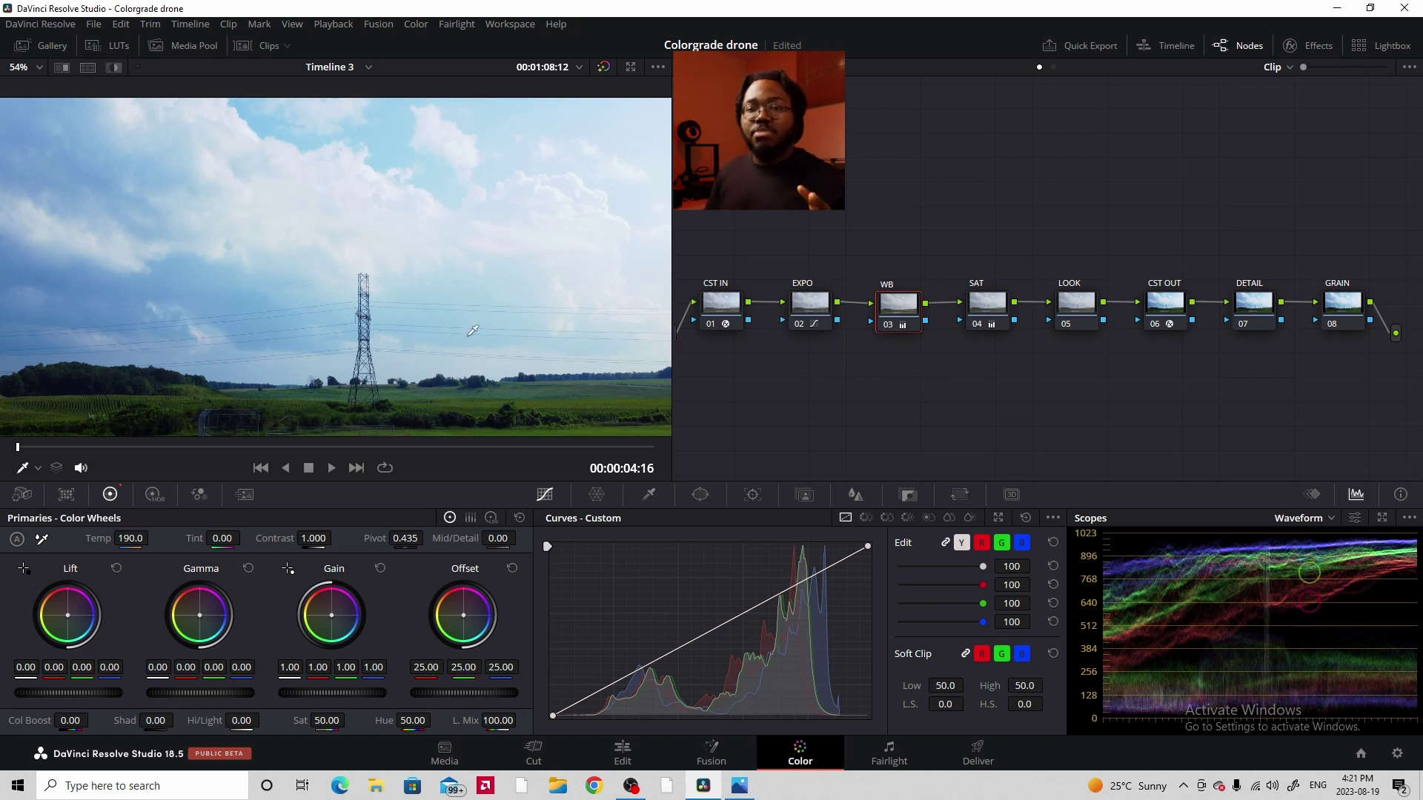
scroll(472, 331, down, 2)
- Warm the midtones on the LOOK node by shifting gamma toward orange, to about 0.02 red and -0.06 blue
click(973, 311)
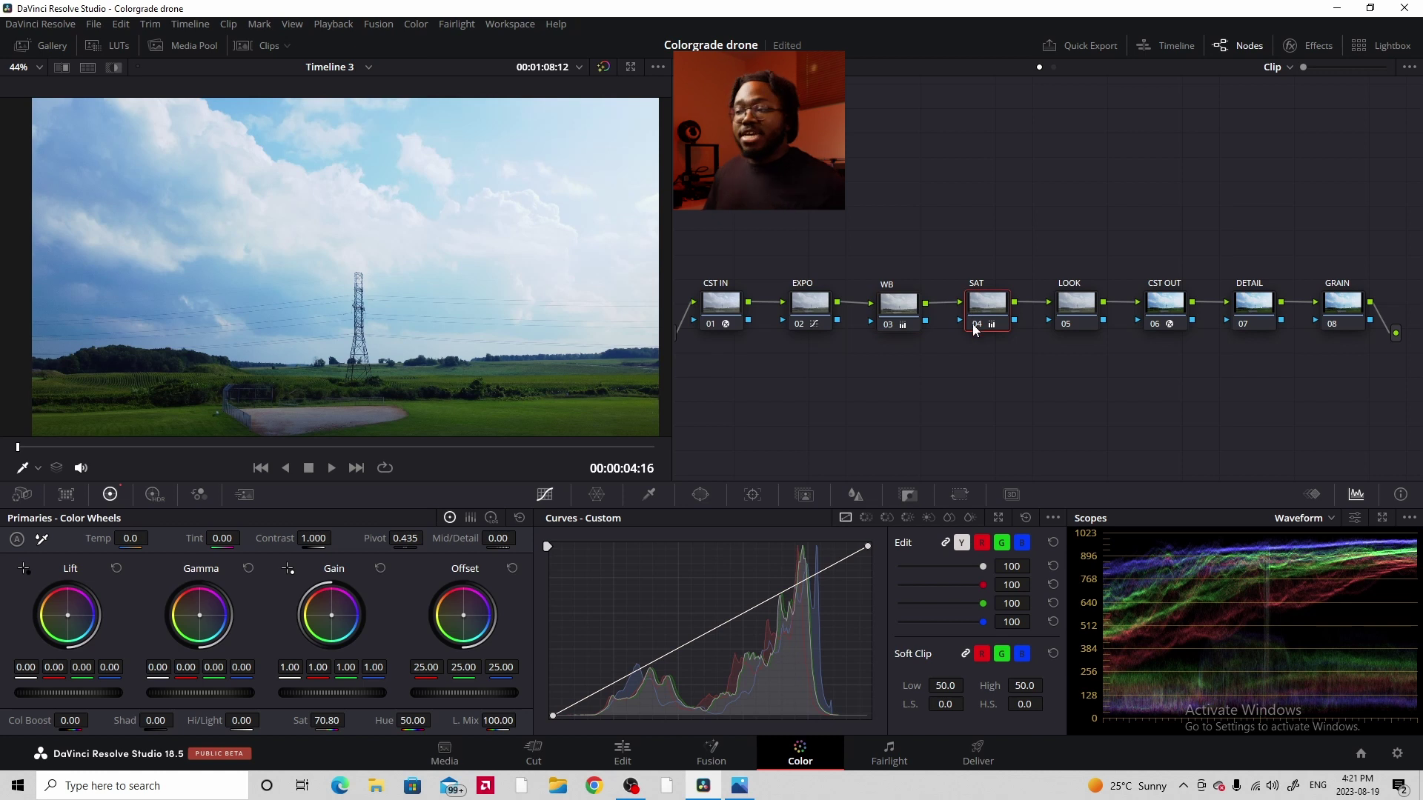
click(1047, 304)
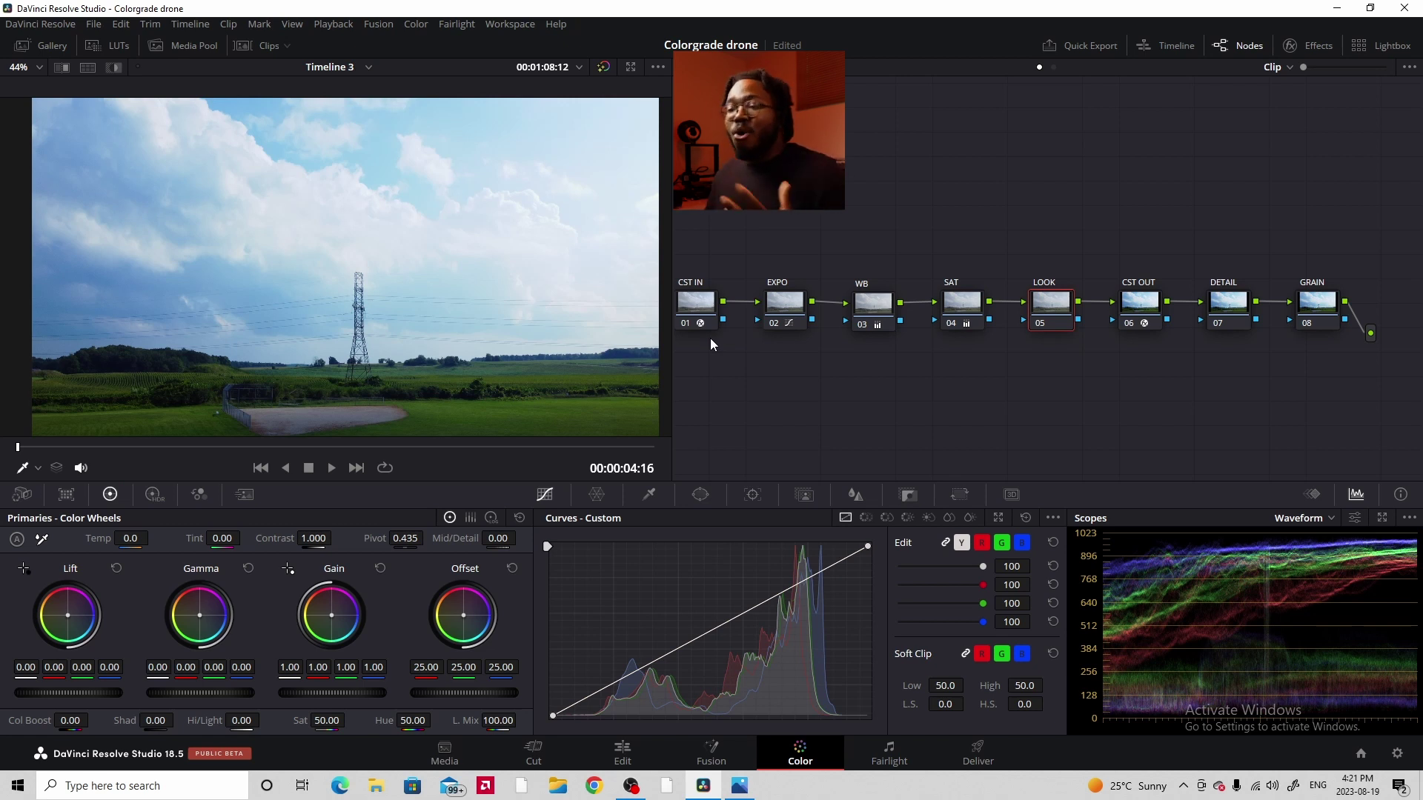
scroll(481, 321, down, 2)
scroll(481, 321, up, 2)
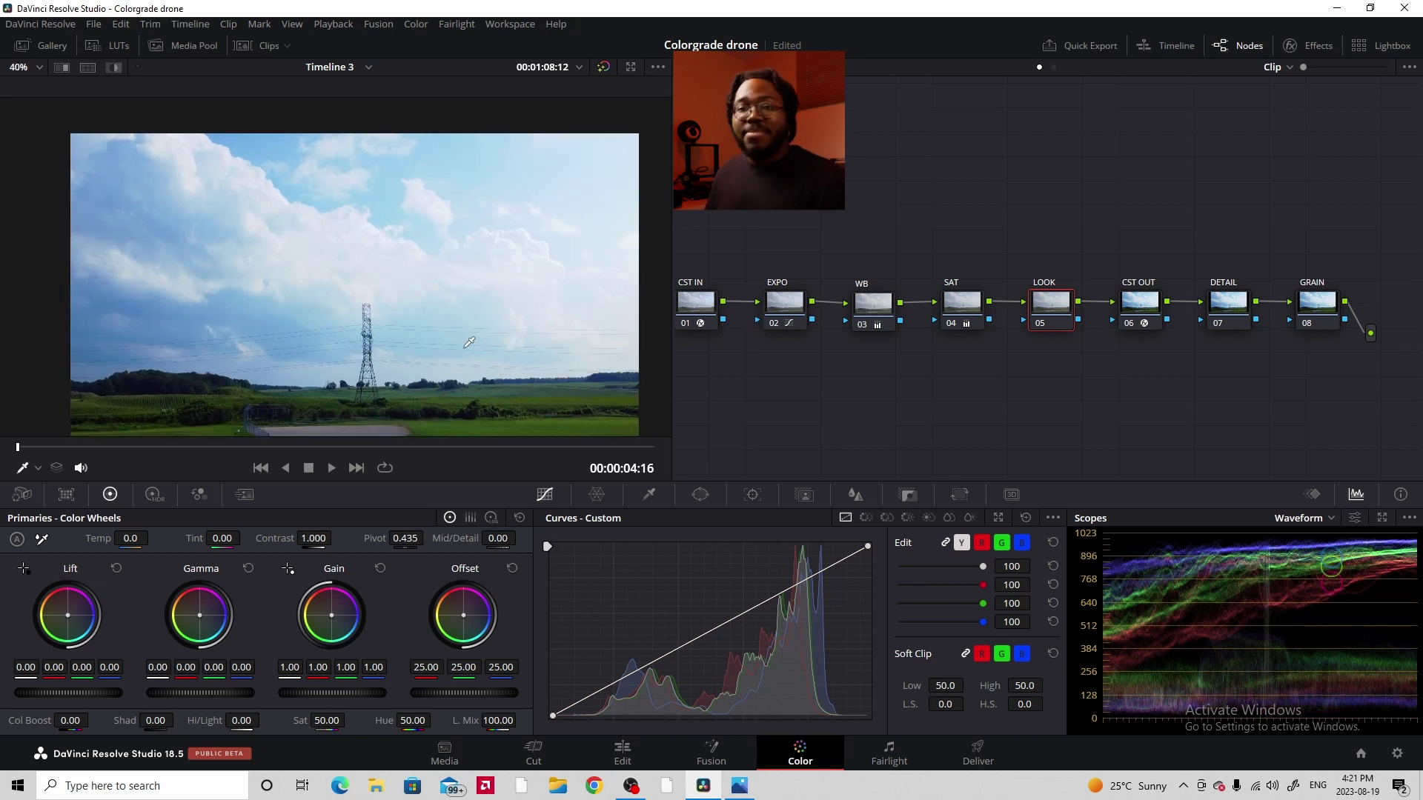
scroll(416, 382, up, 2)
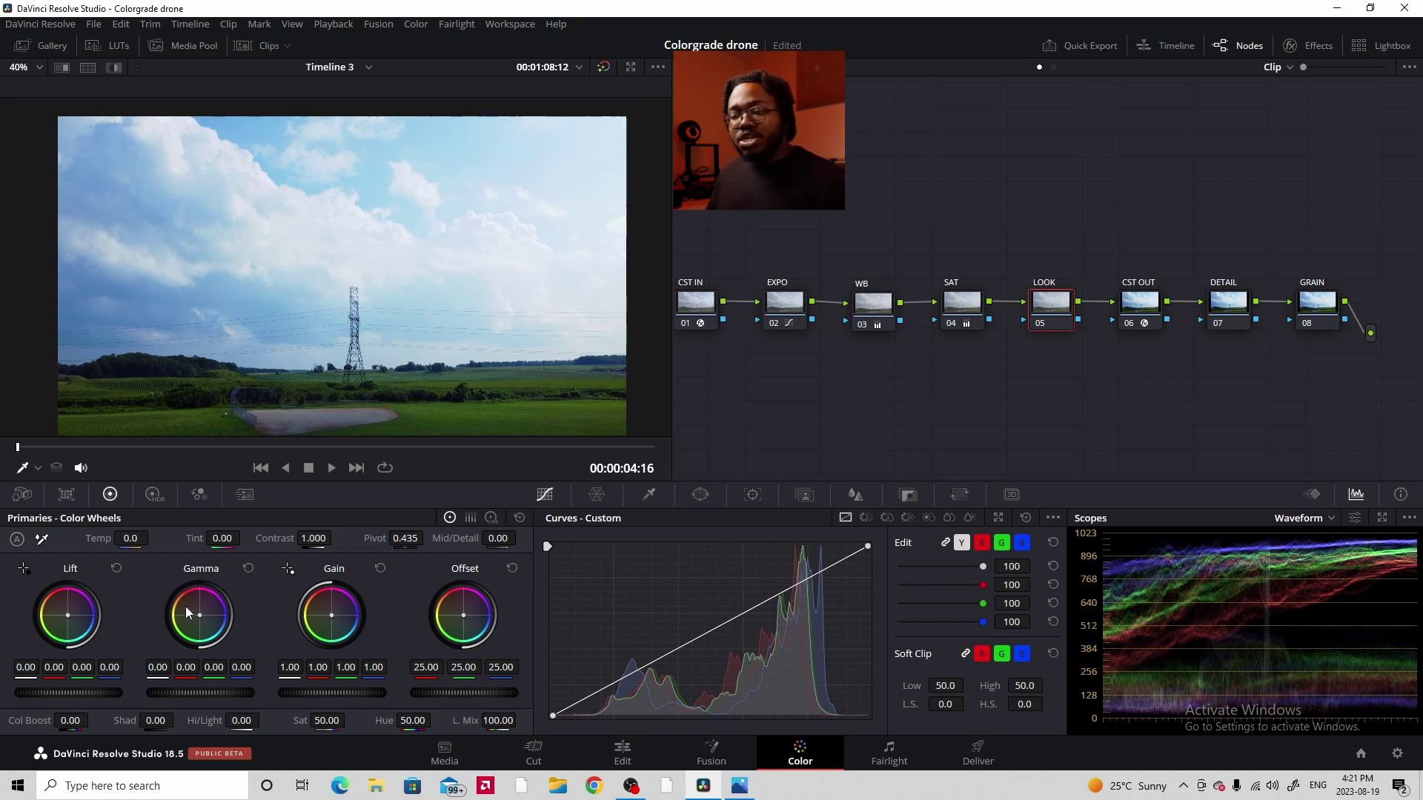
drag(200, 615, 193, 612)
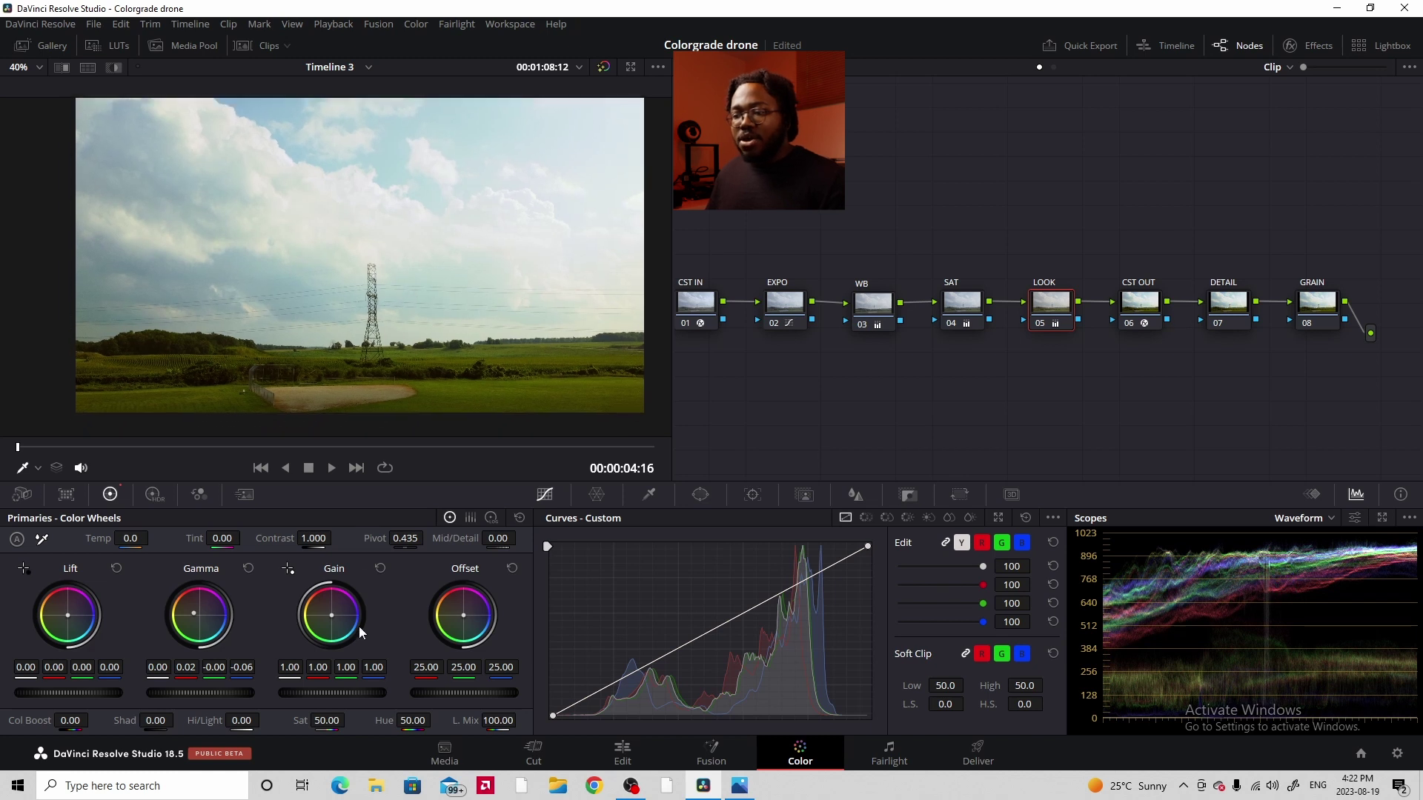
- Shift the LOOK node's gain toward teal at 0.96 red, 1.01 green and 1.03 blue, and refine gamma to 0.03 red and -0.07 blue
drag(331, 615, 331, 616)
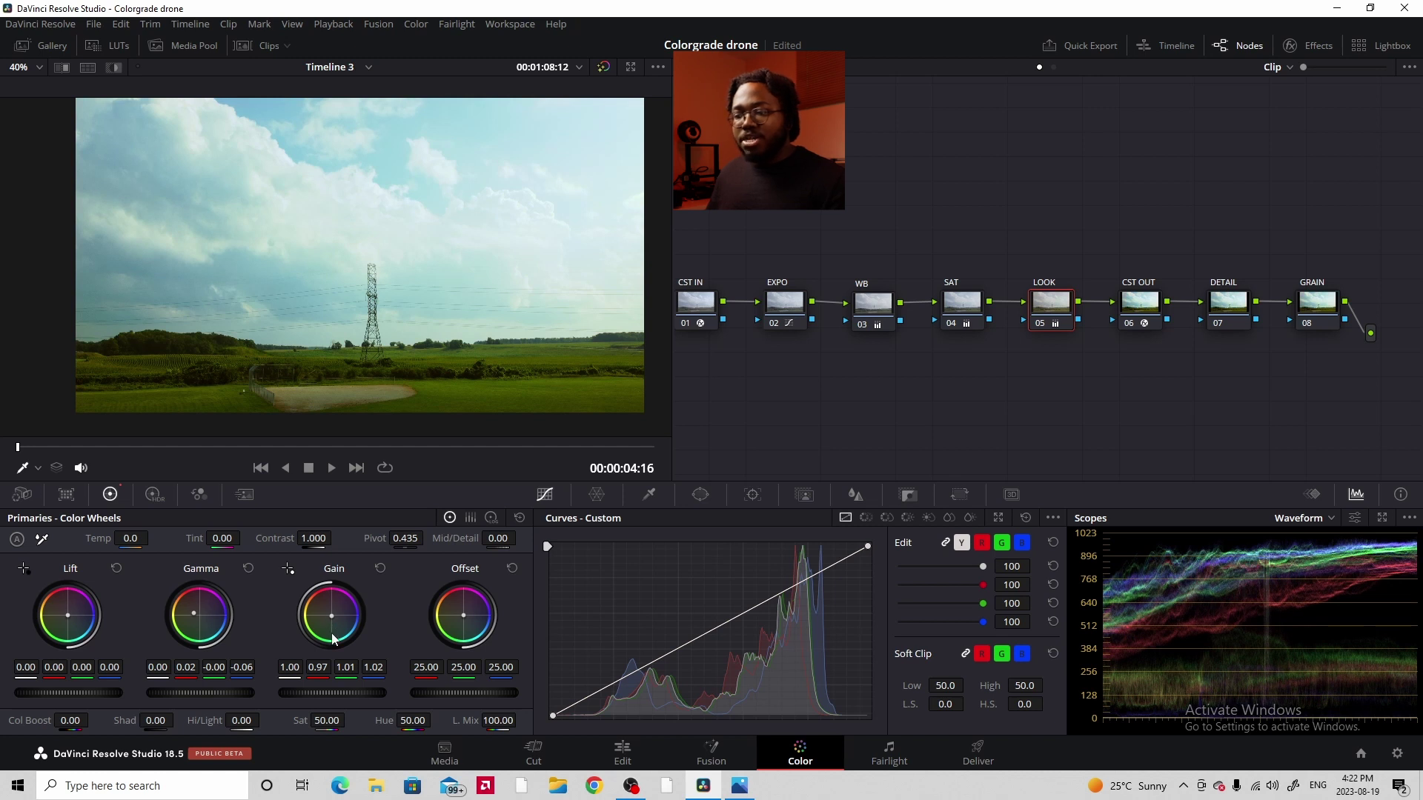
drag(331, 615, 332, 615)
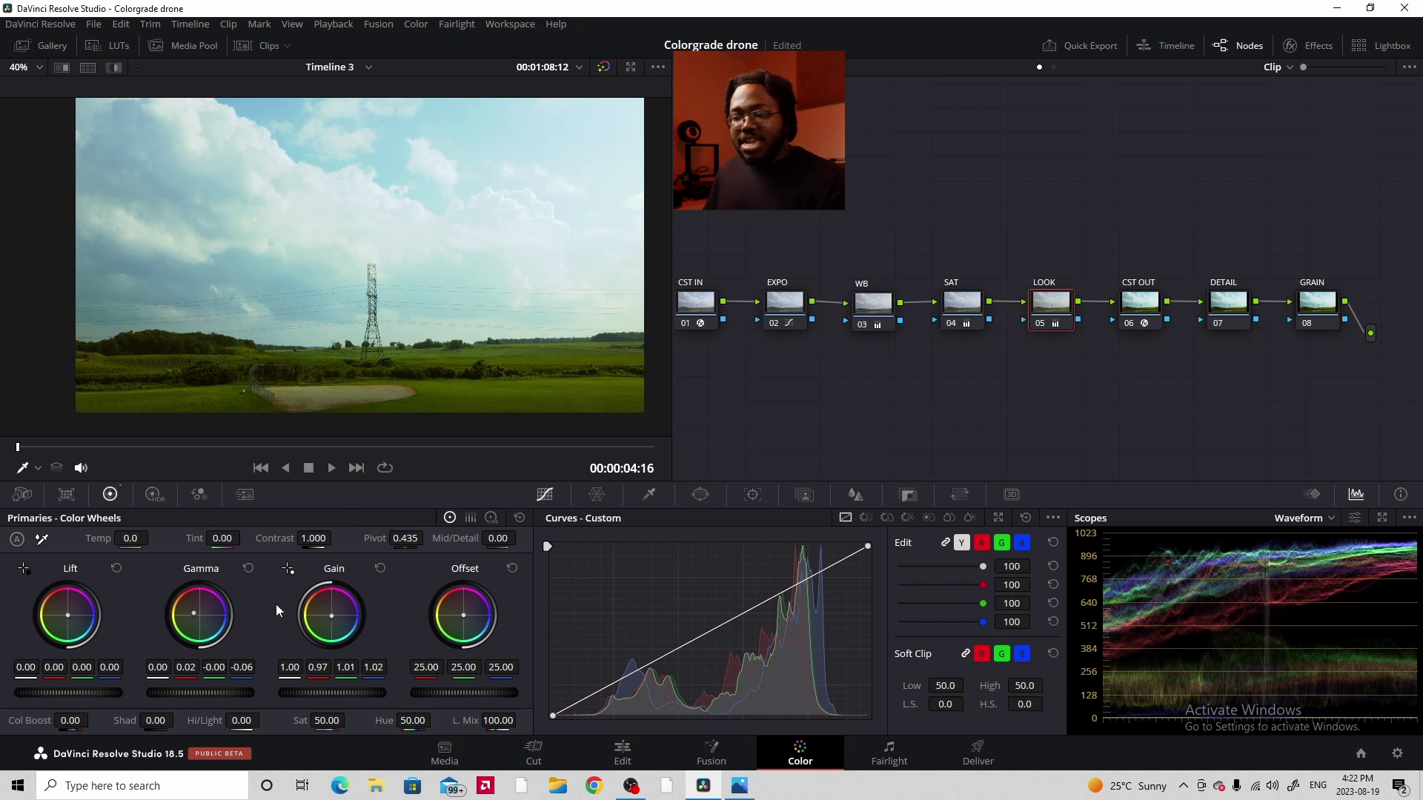
drag(193, 614, 193, 614)
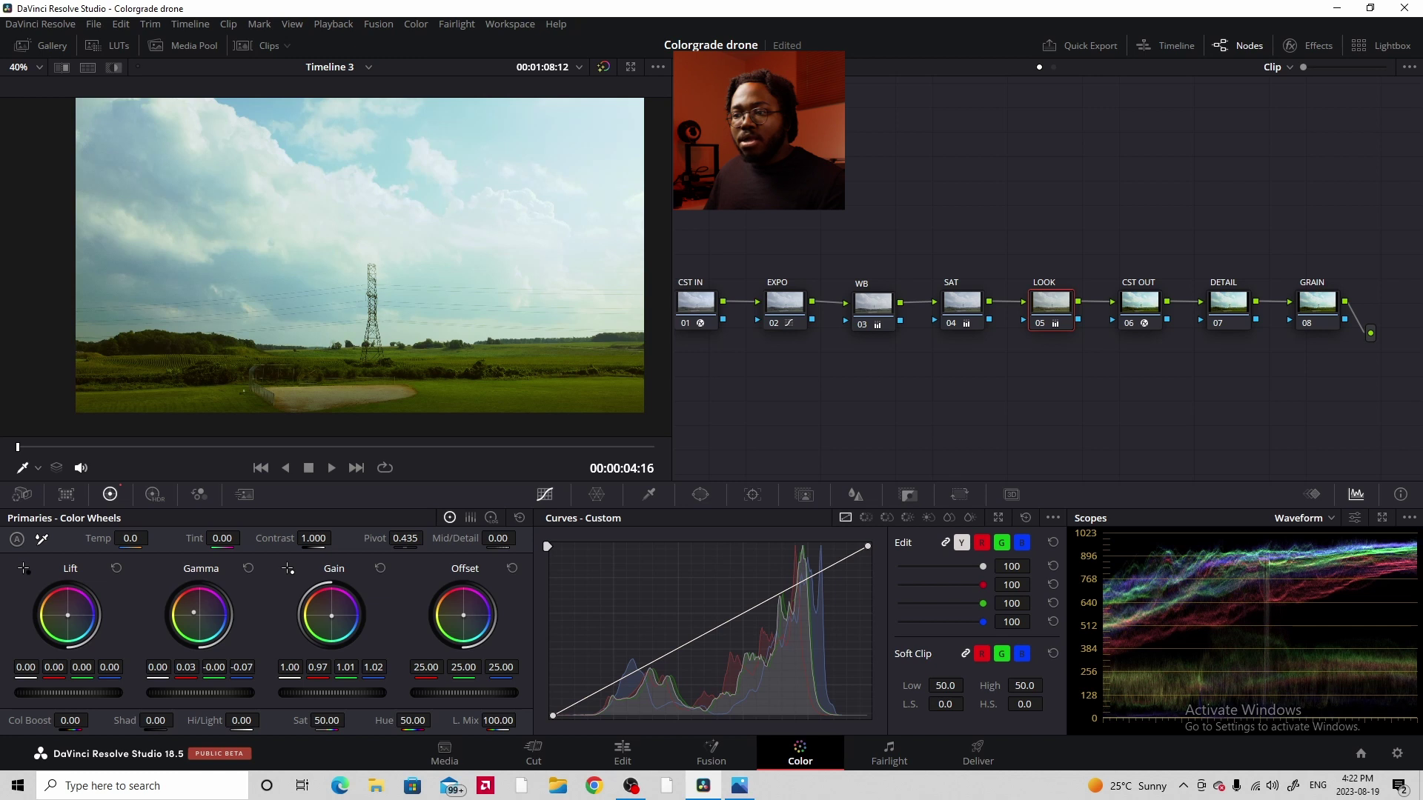
drag(331, 615, 332, 616)
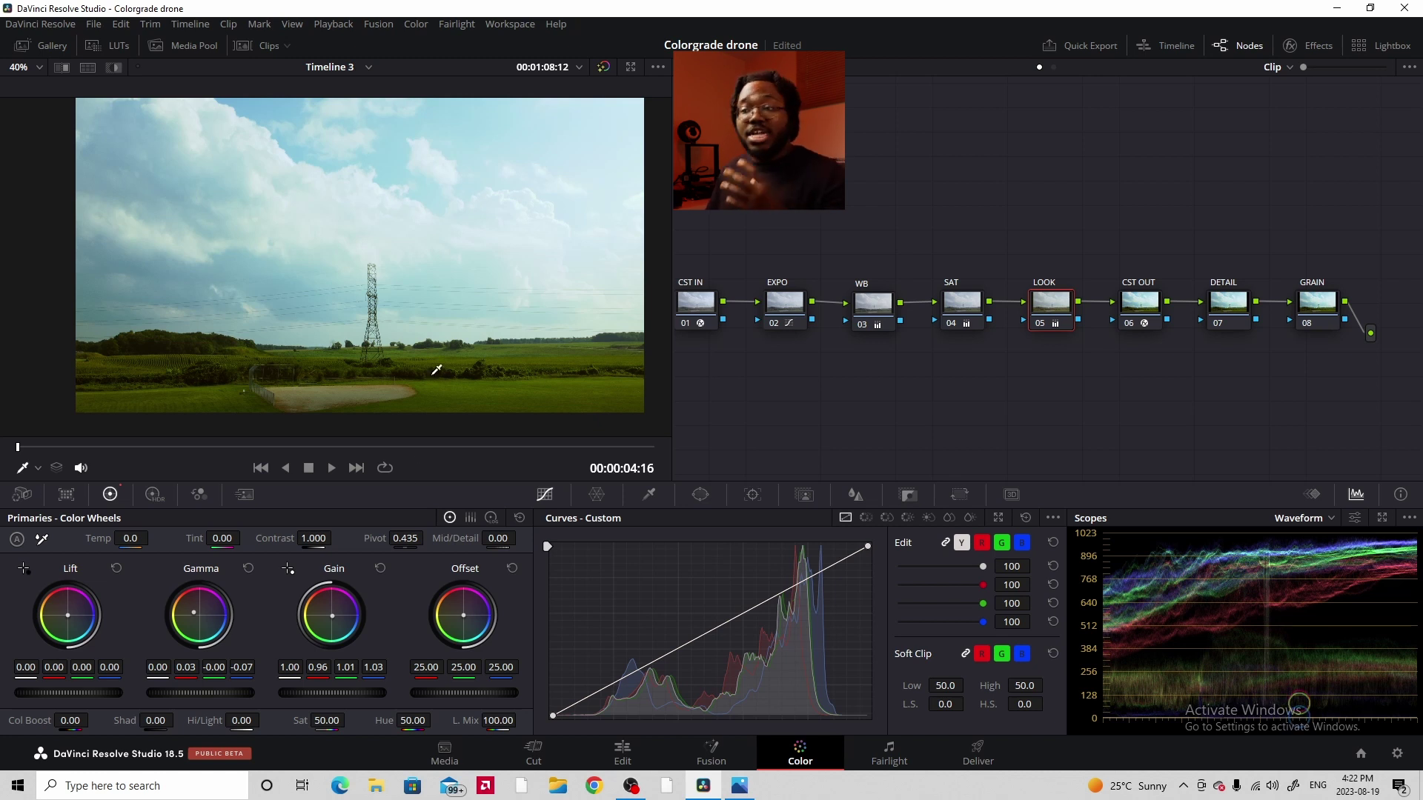
- Toggle the LOOK node off and on to compare the image with and without the teal-and-orange look
click(1040, 324)
click(1039, 324)
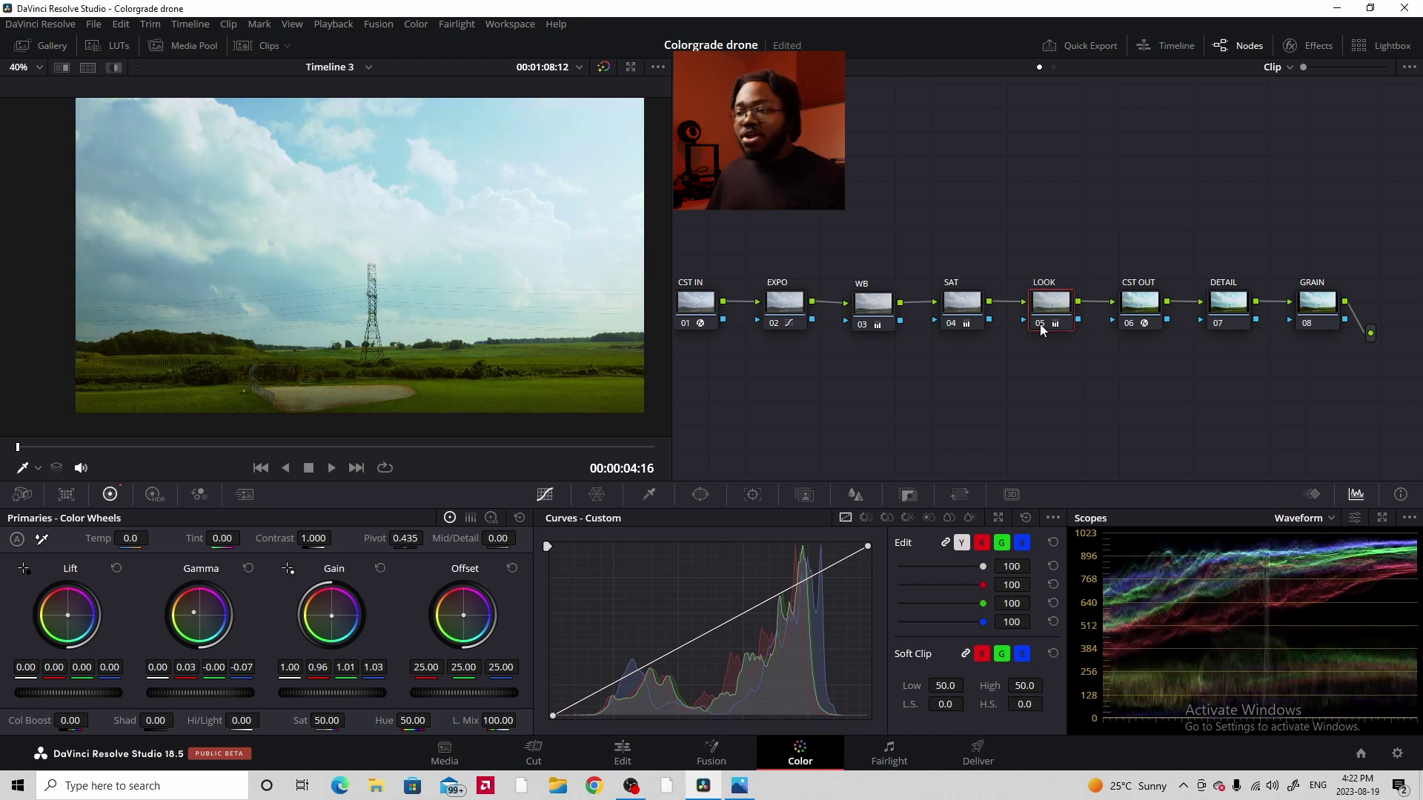
click(1039, 323)
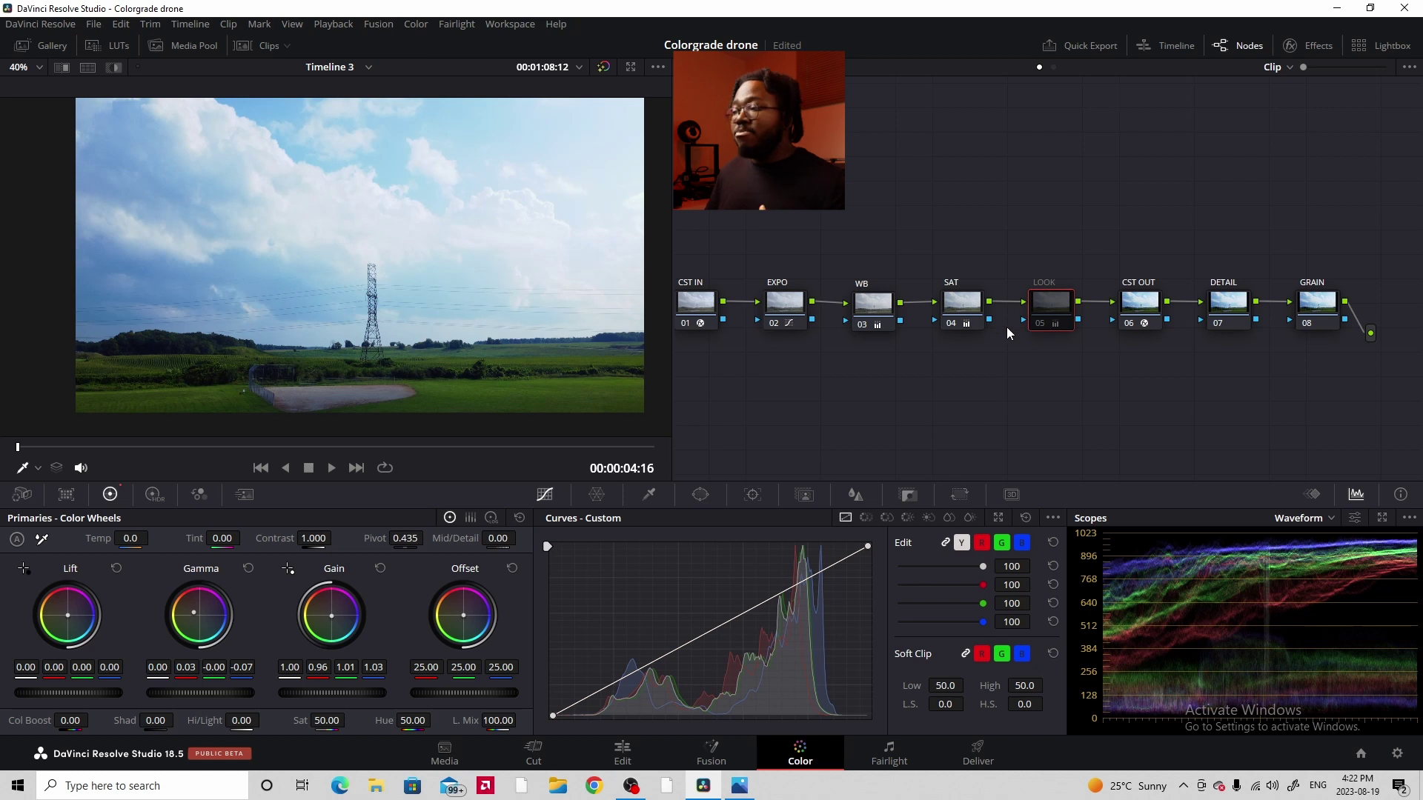
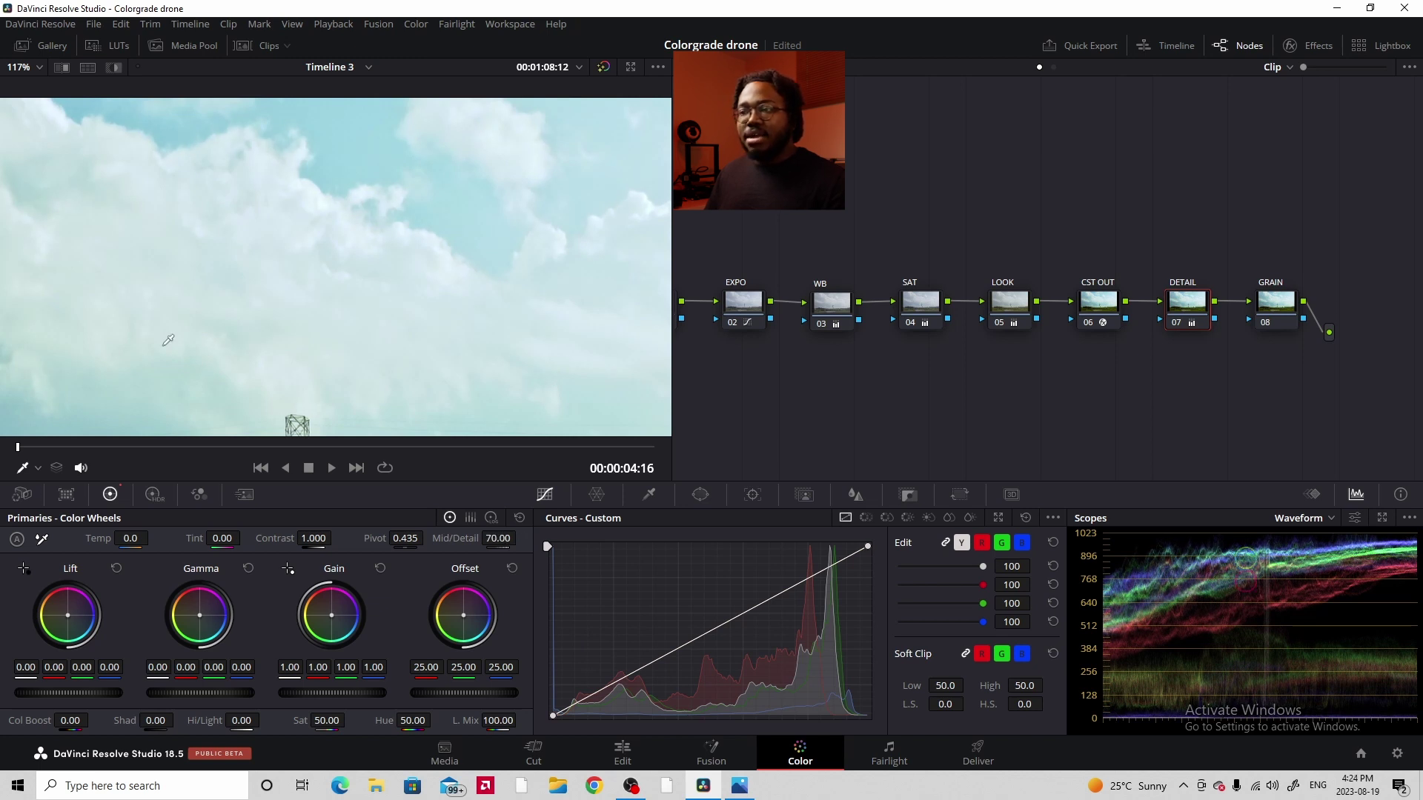
- Toggle the DETAIL node off and on to compare the clouds with and without the added midtone detail
scroll(169, 340, down, 1)
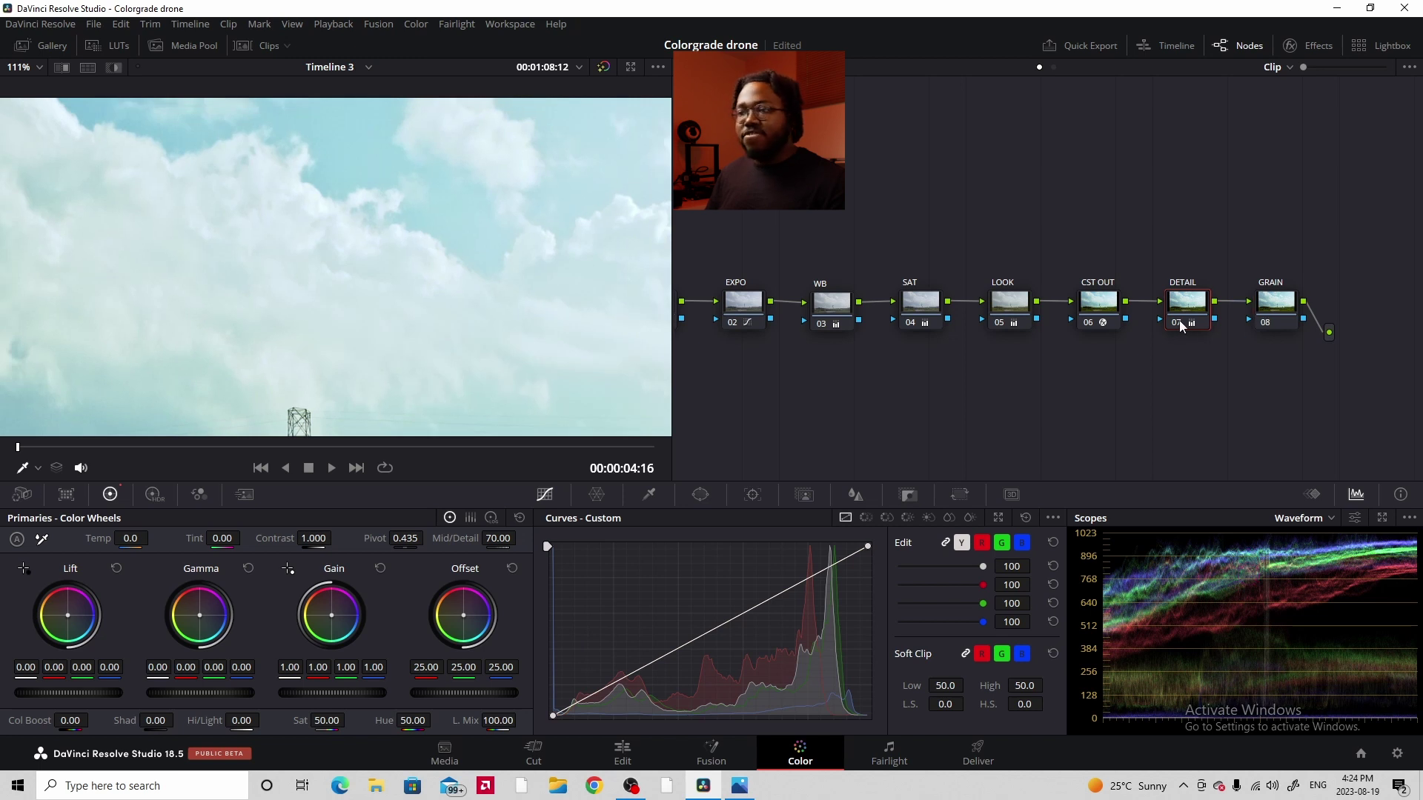
click(1181, 326)
click(1182, 326)
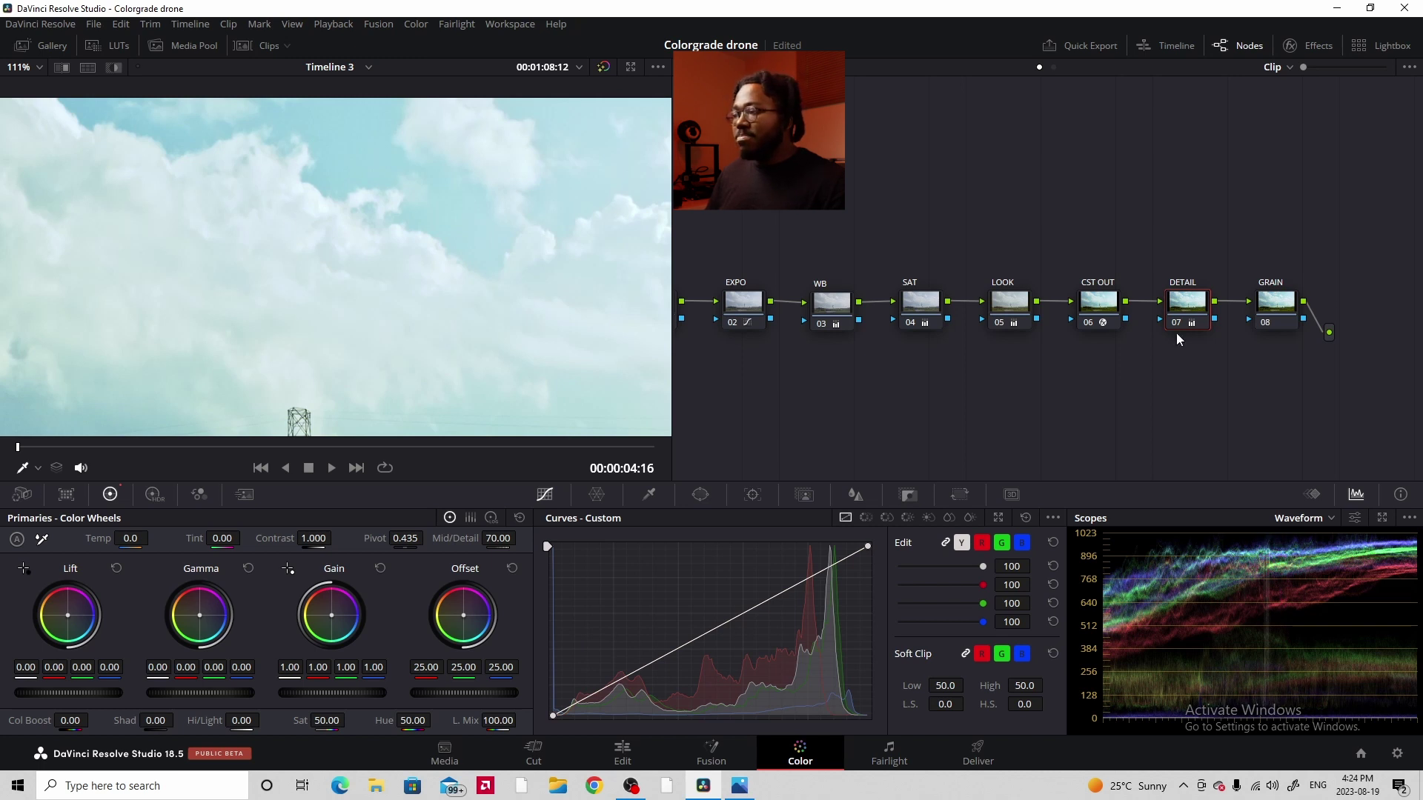
click(1181, 326)
click(1181, 326)
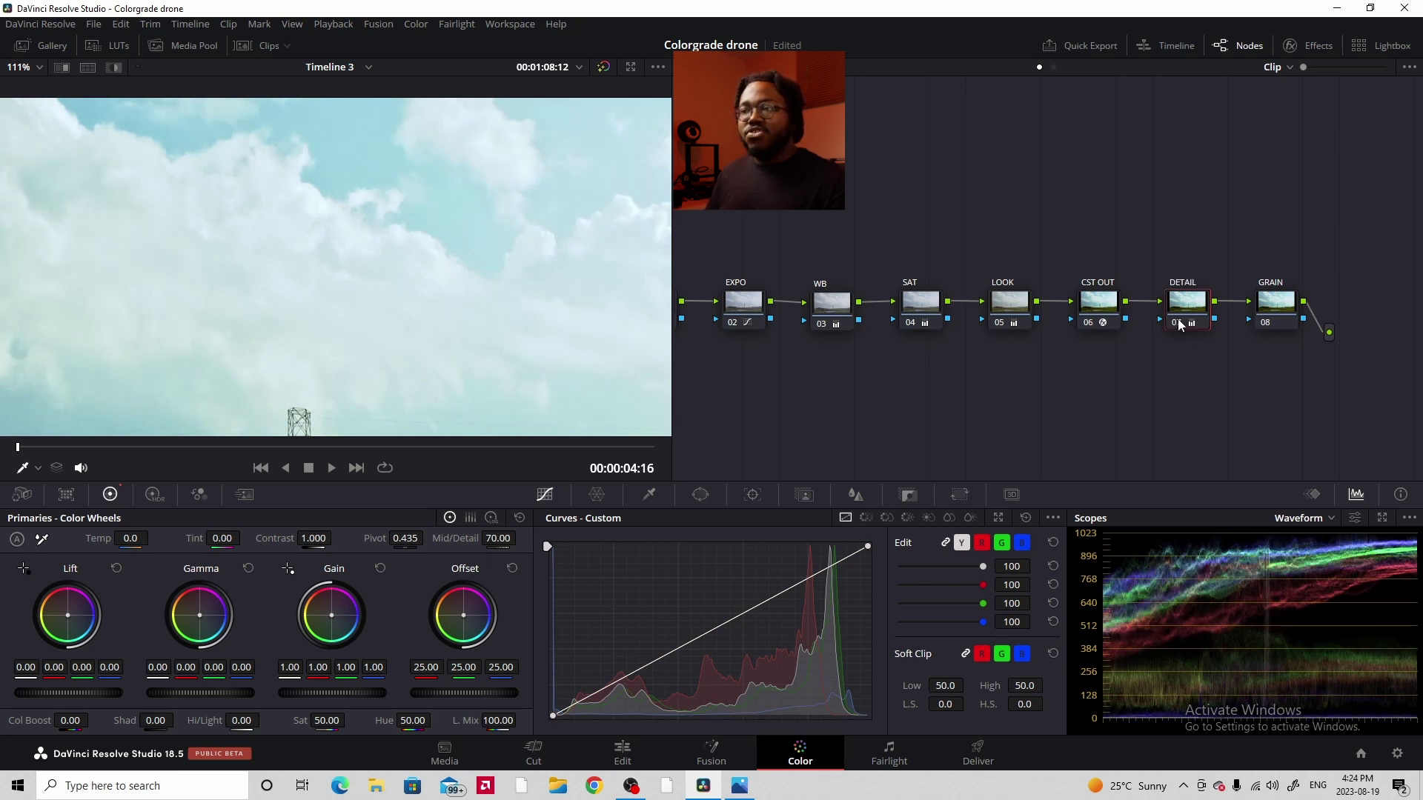
click(1181, 326)
click(1182, 326)
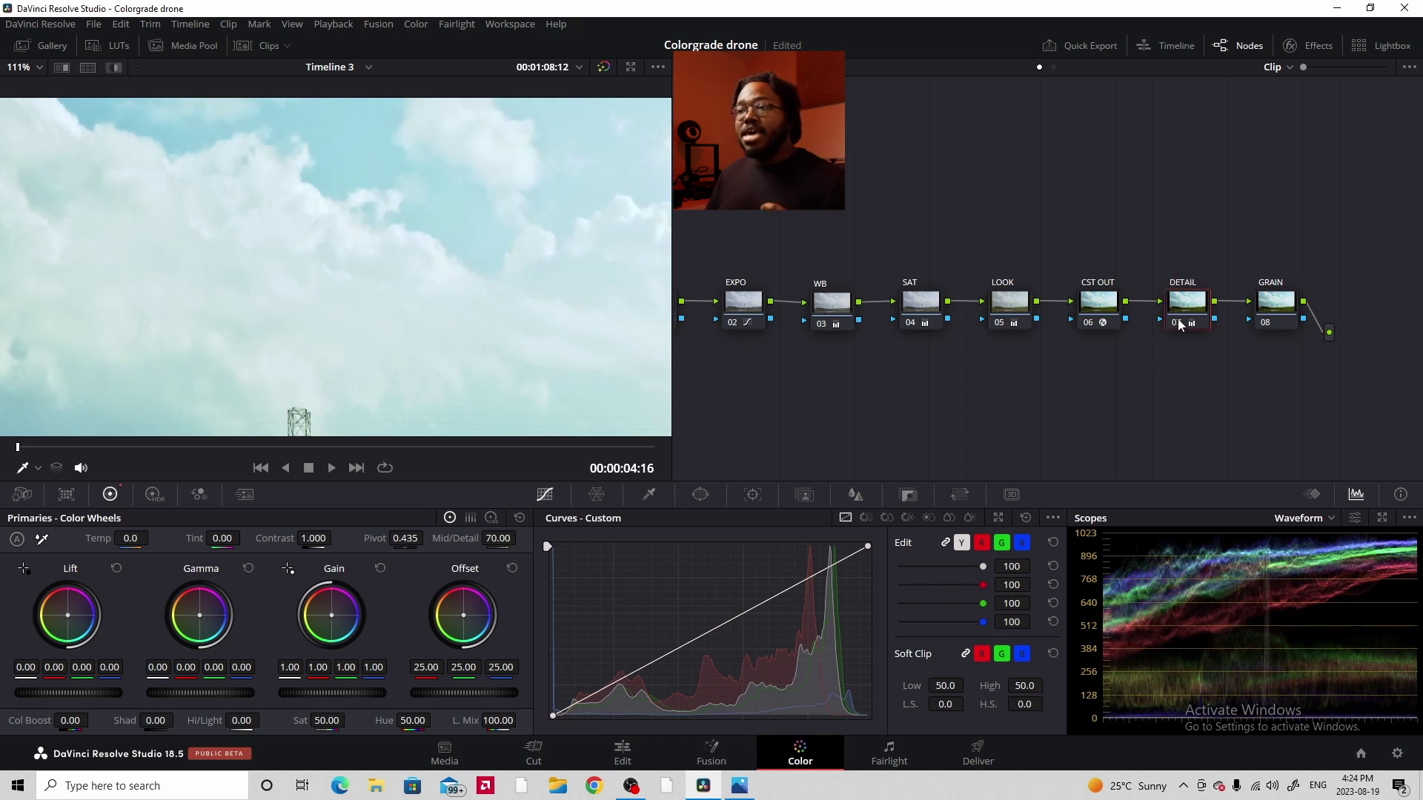
click(1182, 326)
click(1181, 326)
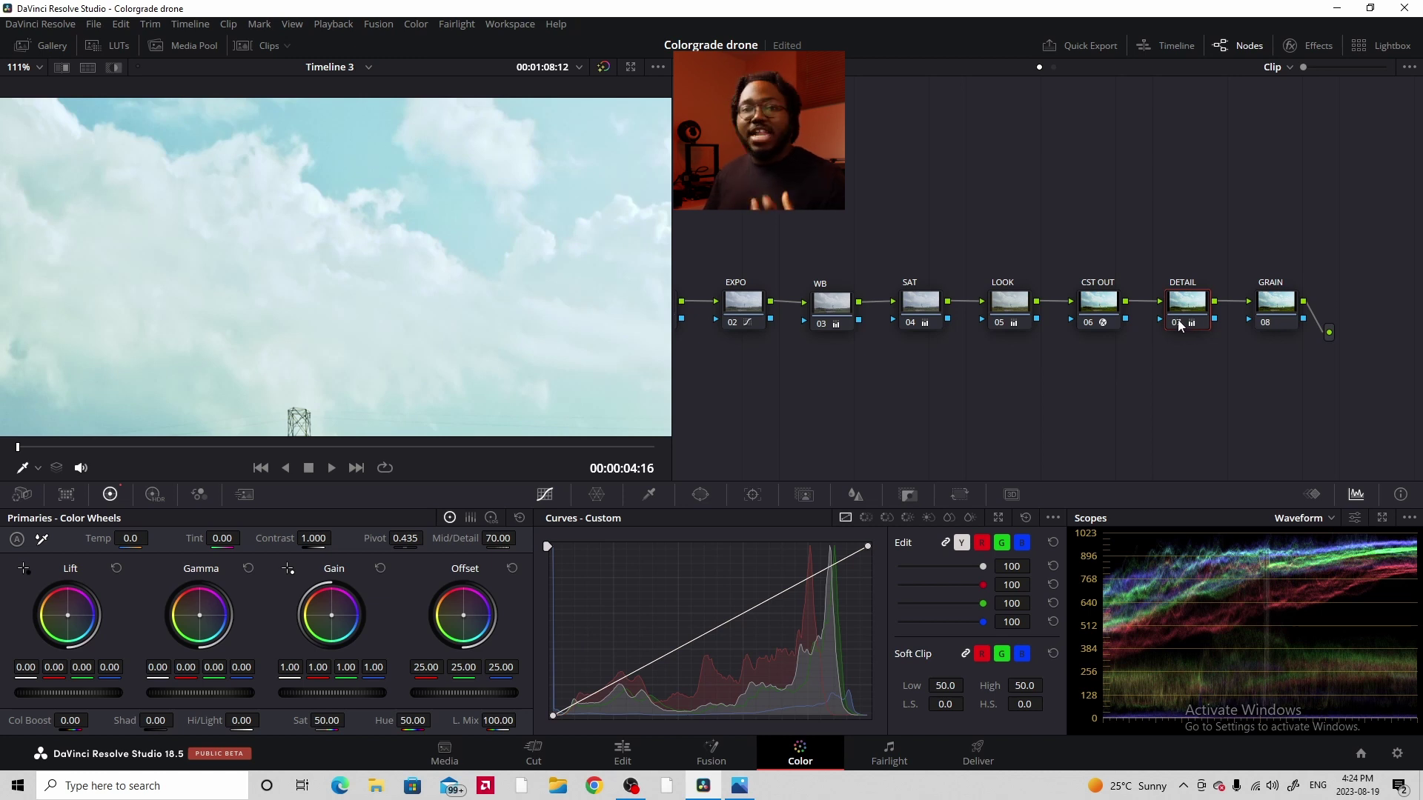
click(1182, 326)
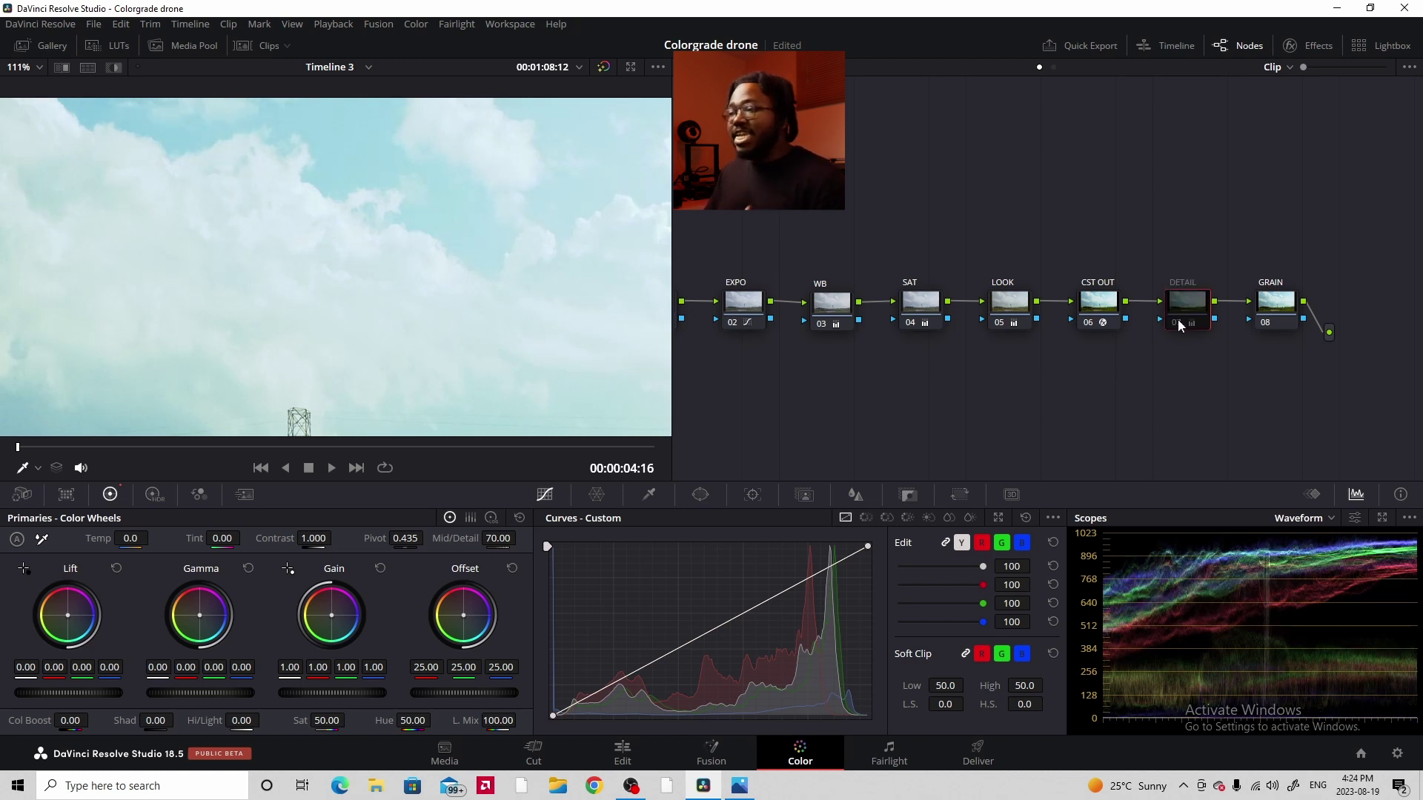
click(1181, 326)
- Compare the full frame and the transmission tower with and without the DETAIL node, leaving the node enabled
key(shift+z)
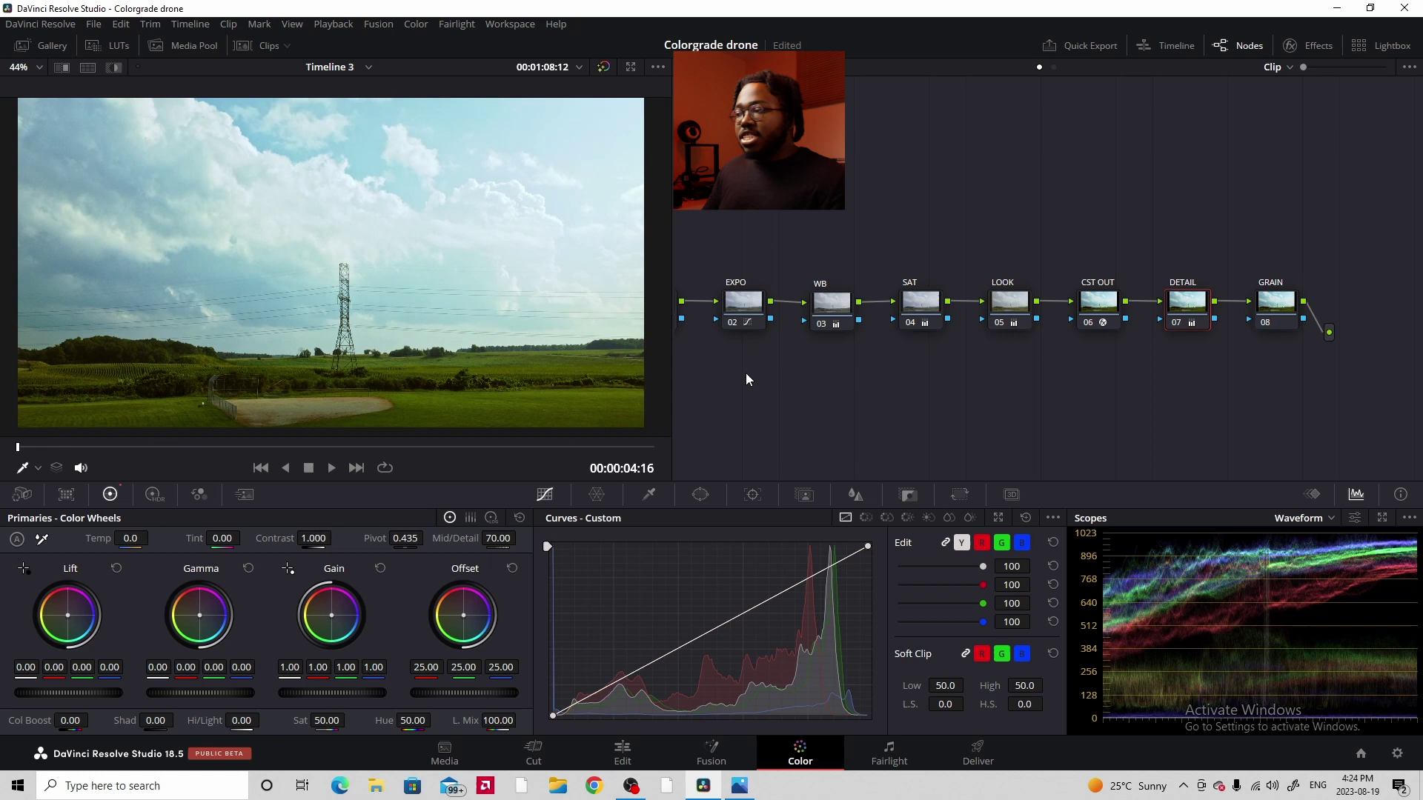
click(1180, 326)
click(1180, 326)
scroll(304, 312, up, 2)
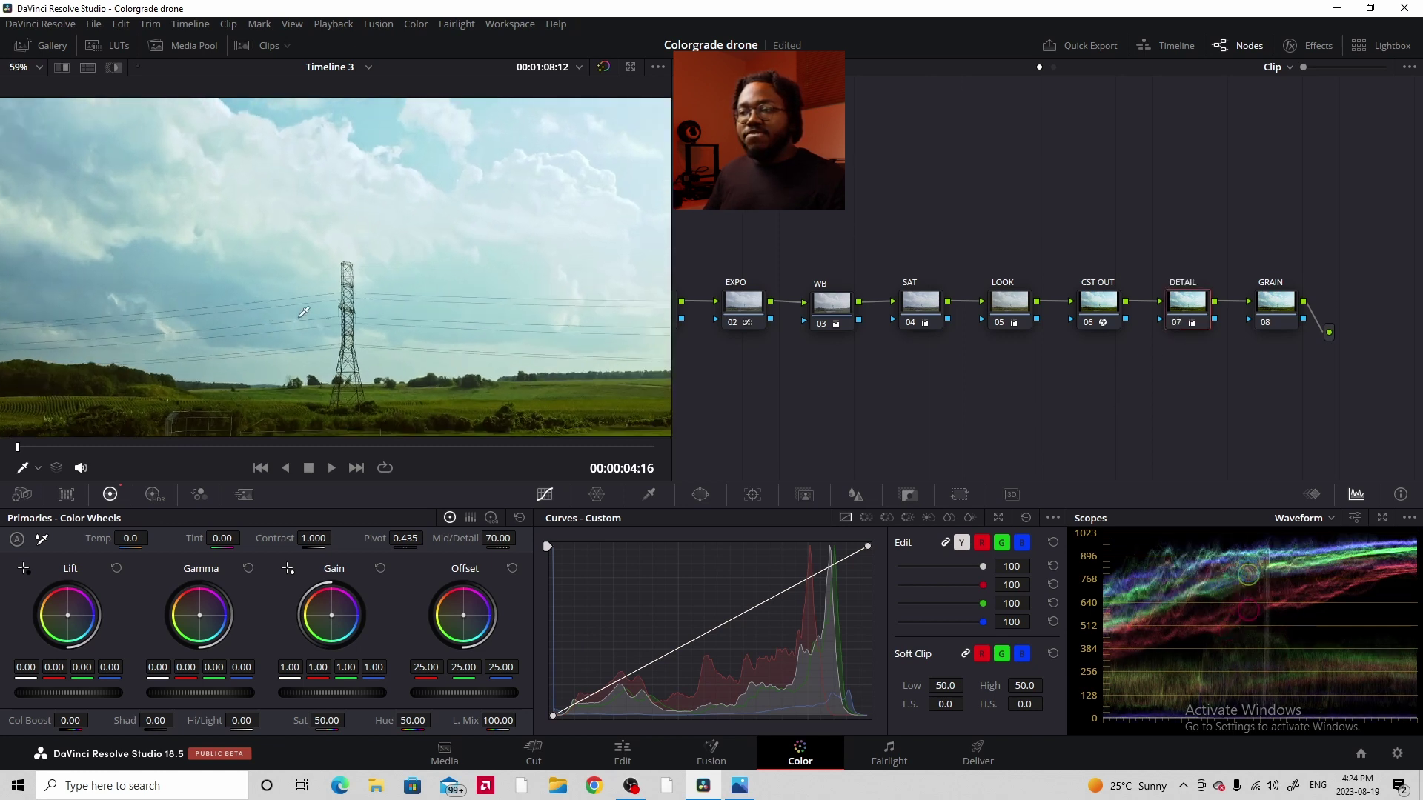
scroll(304, 312, up, 5)
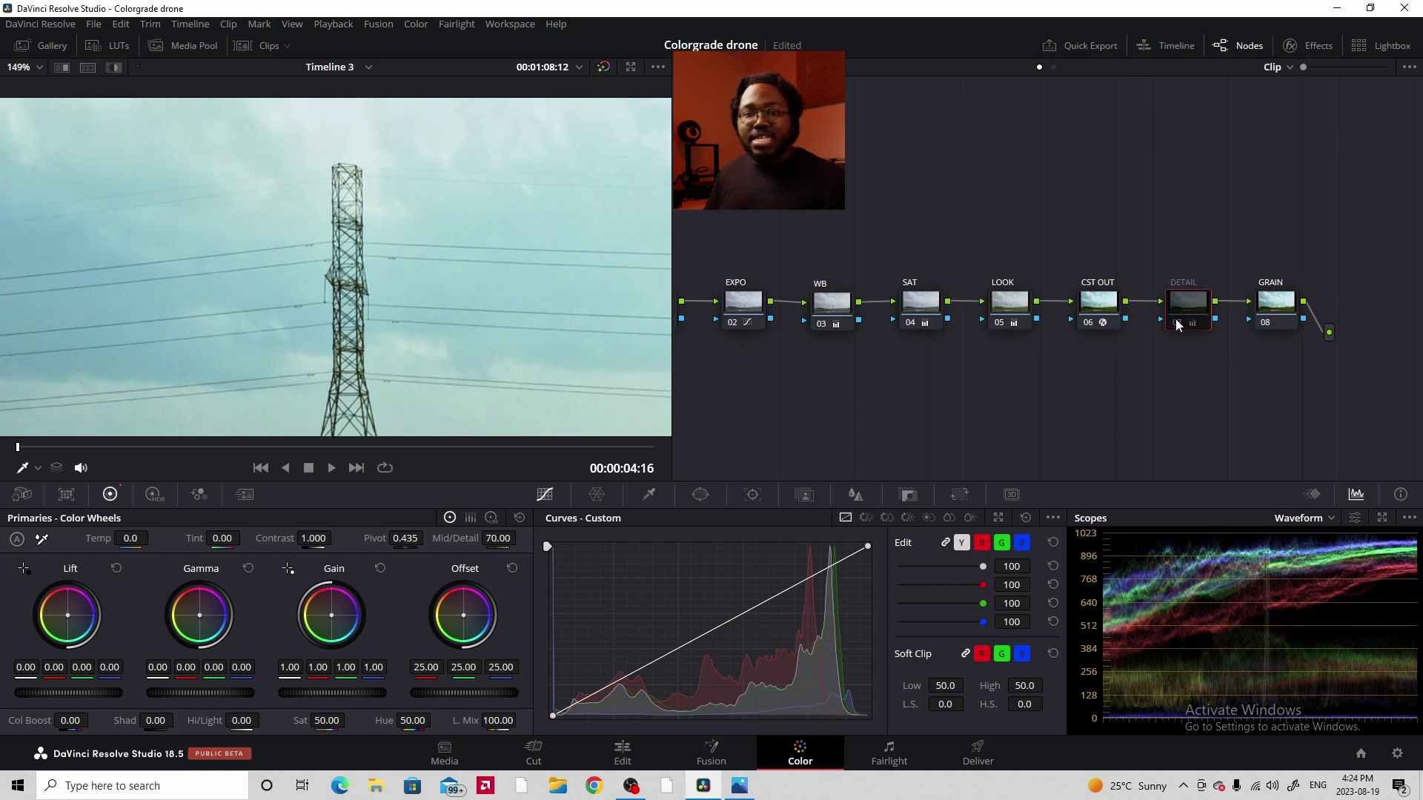
click(1176, 325)
click(1177, 325)
click(1176, 325)
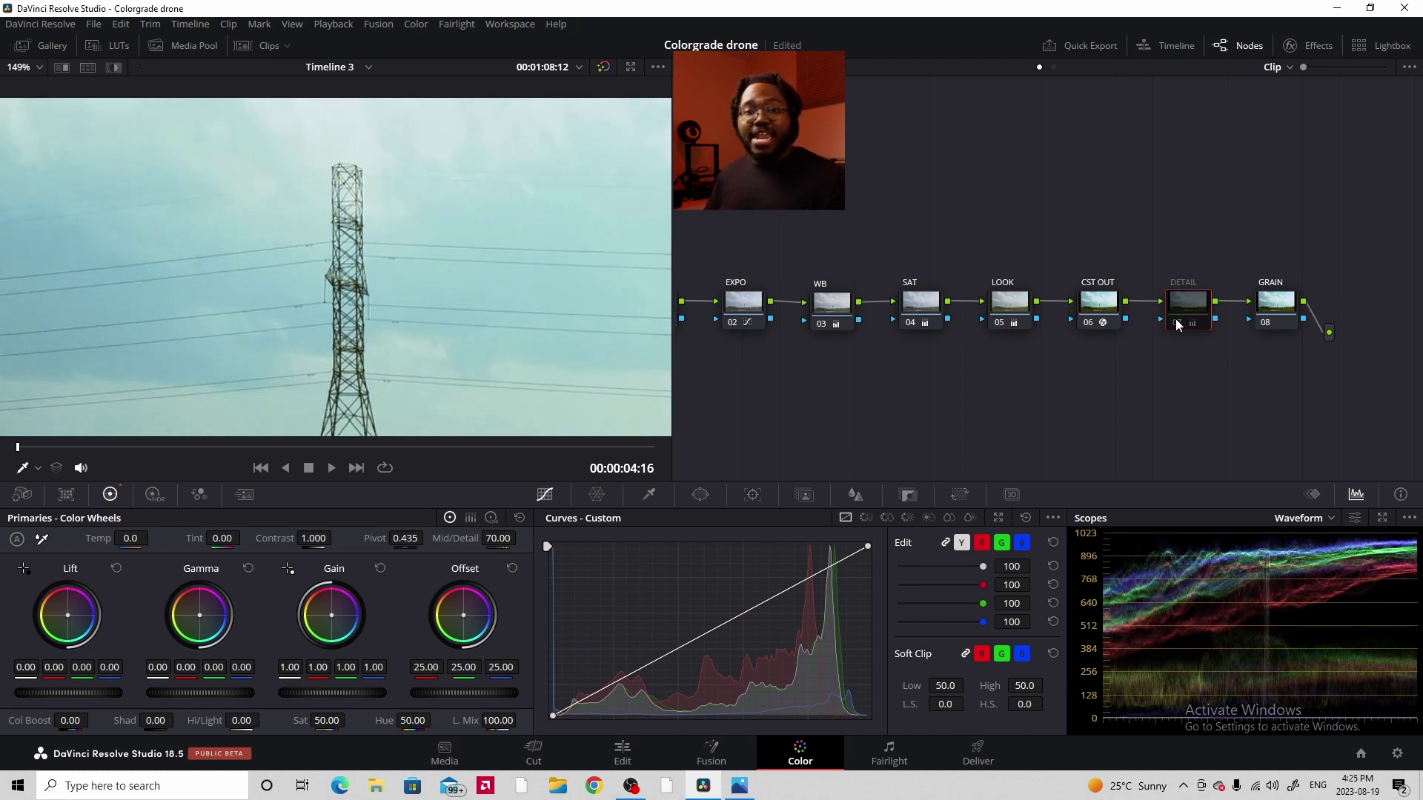
click(1178, 323)
- Apply the Film Grain effect to the GRAIN node and choose the 16mm 250D grain preset
scroll(206, 314, down, 3)
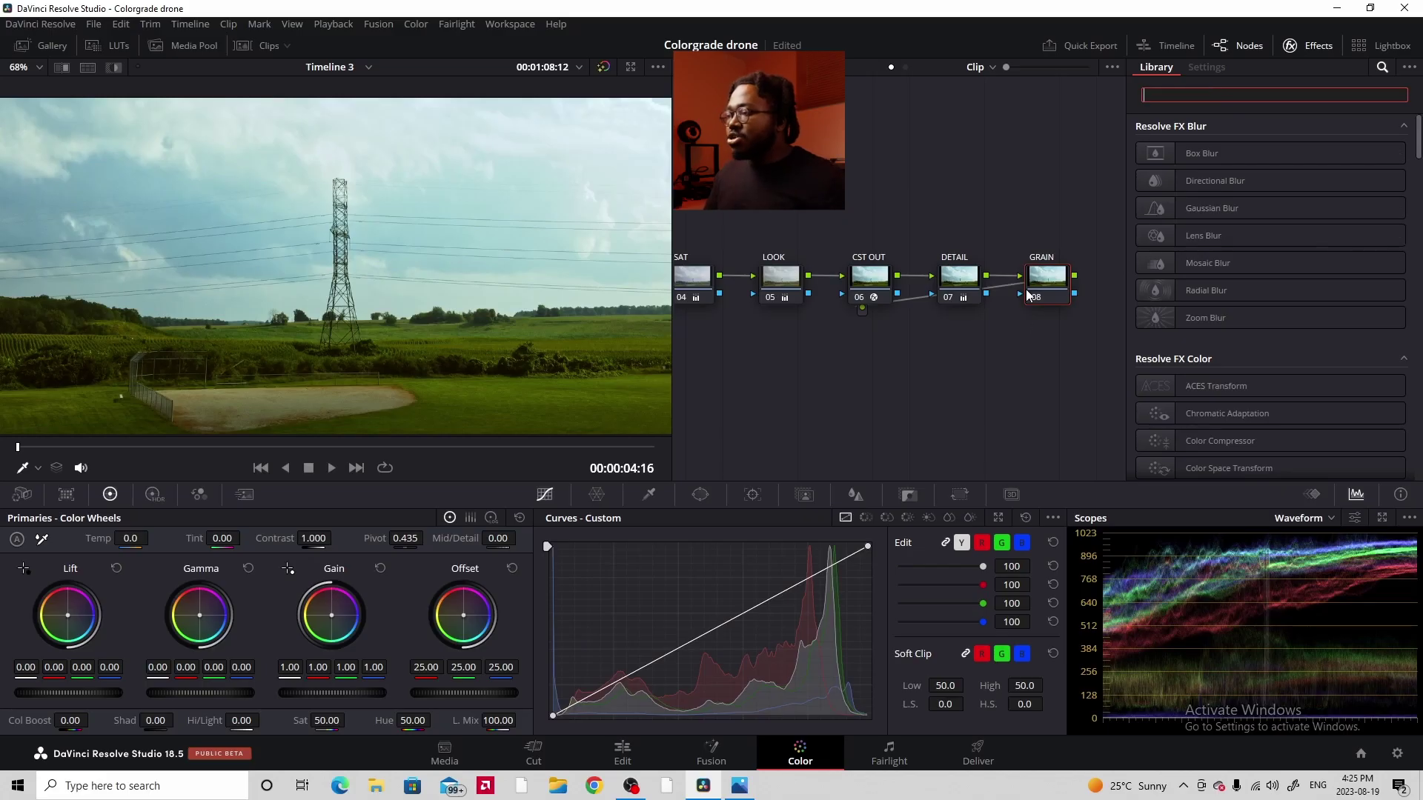
click(1038, 294)
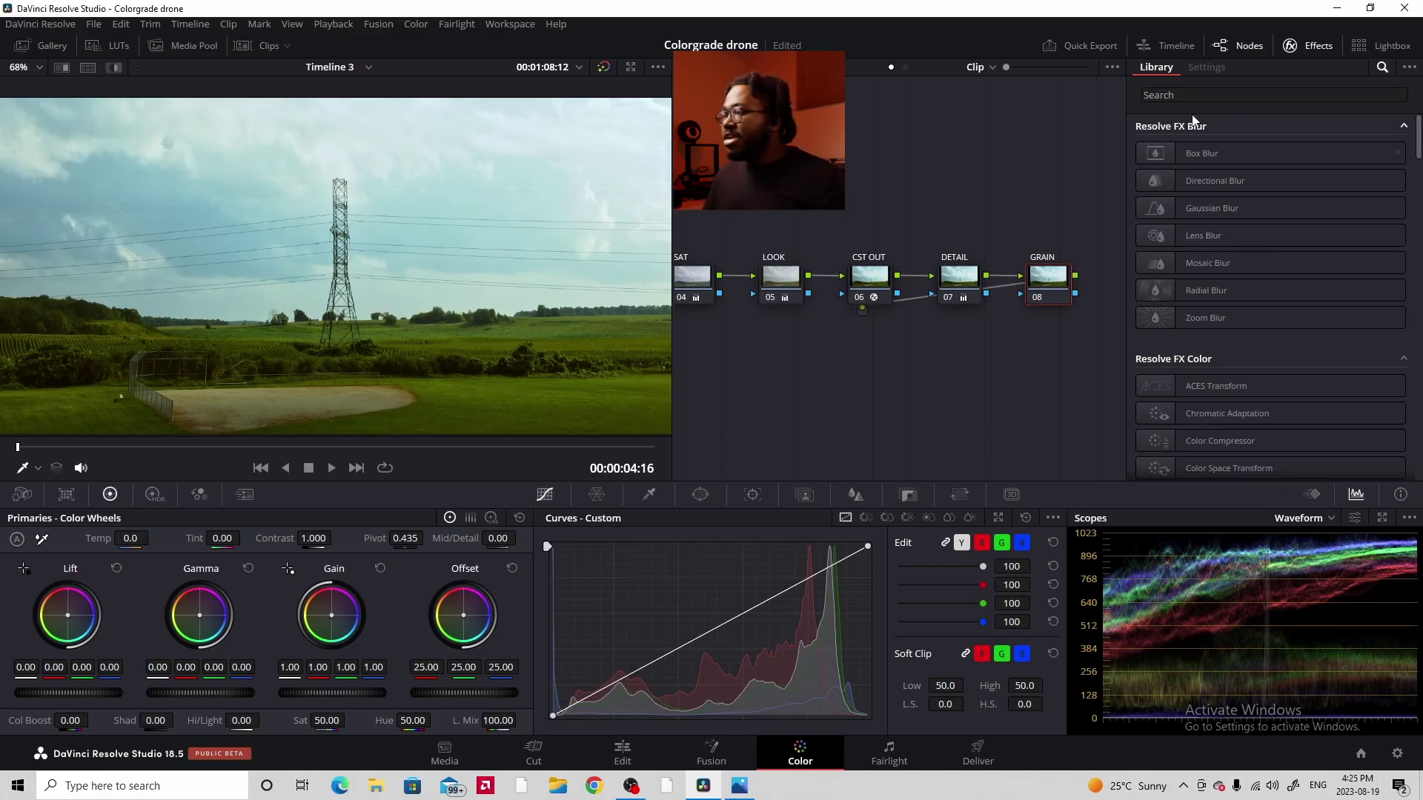
click(1206, 95)
text(film)
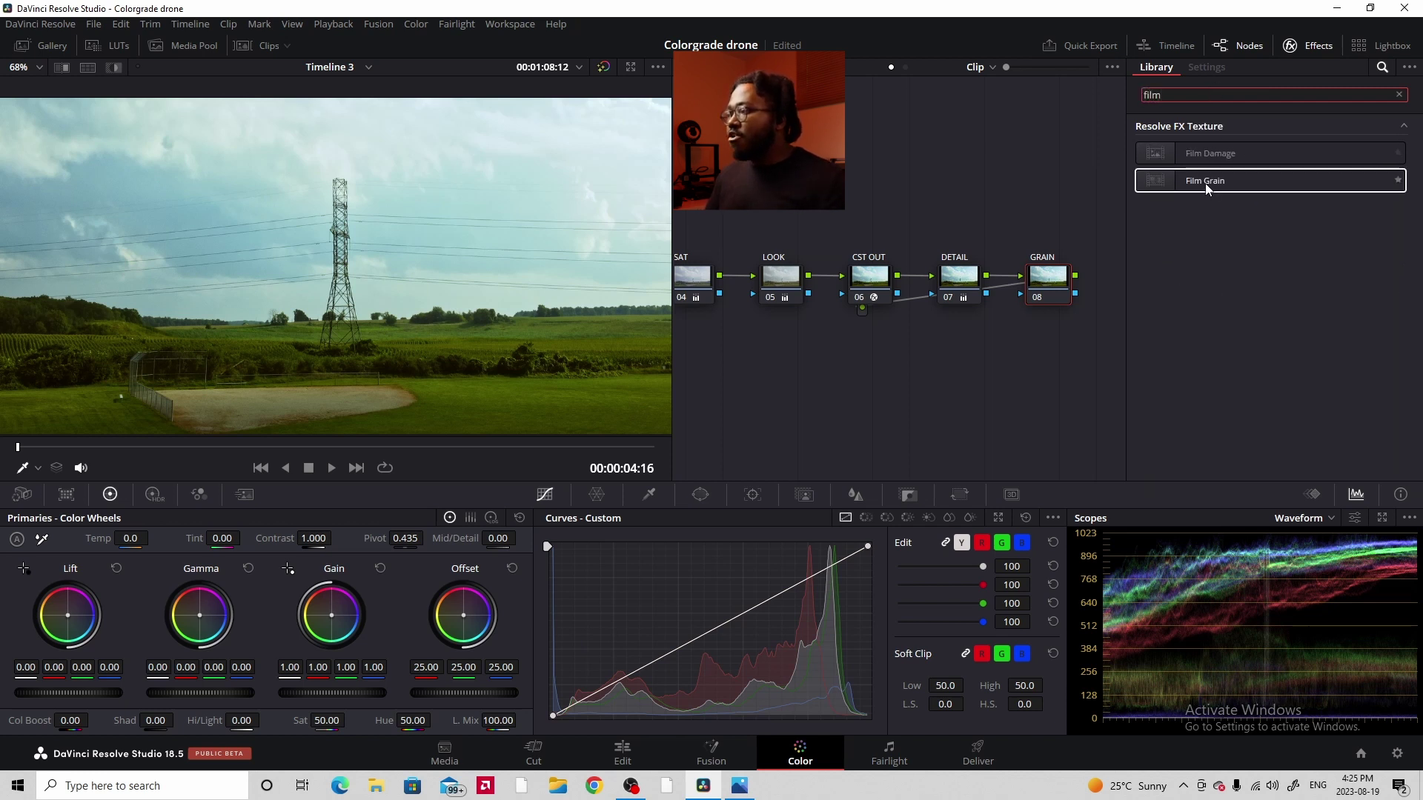
drag(1207, 181, 1047, 279)
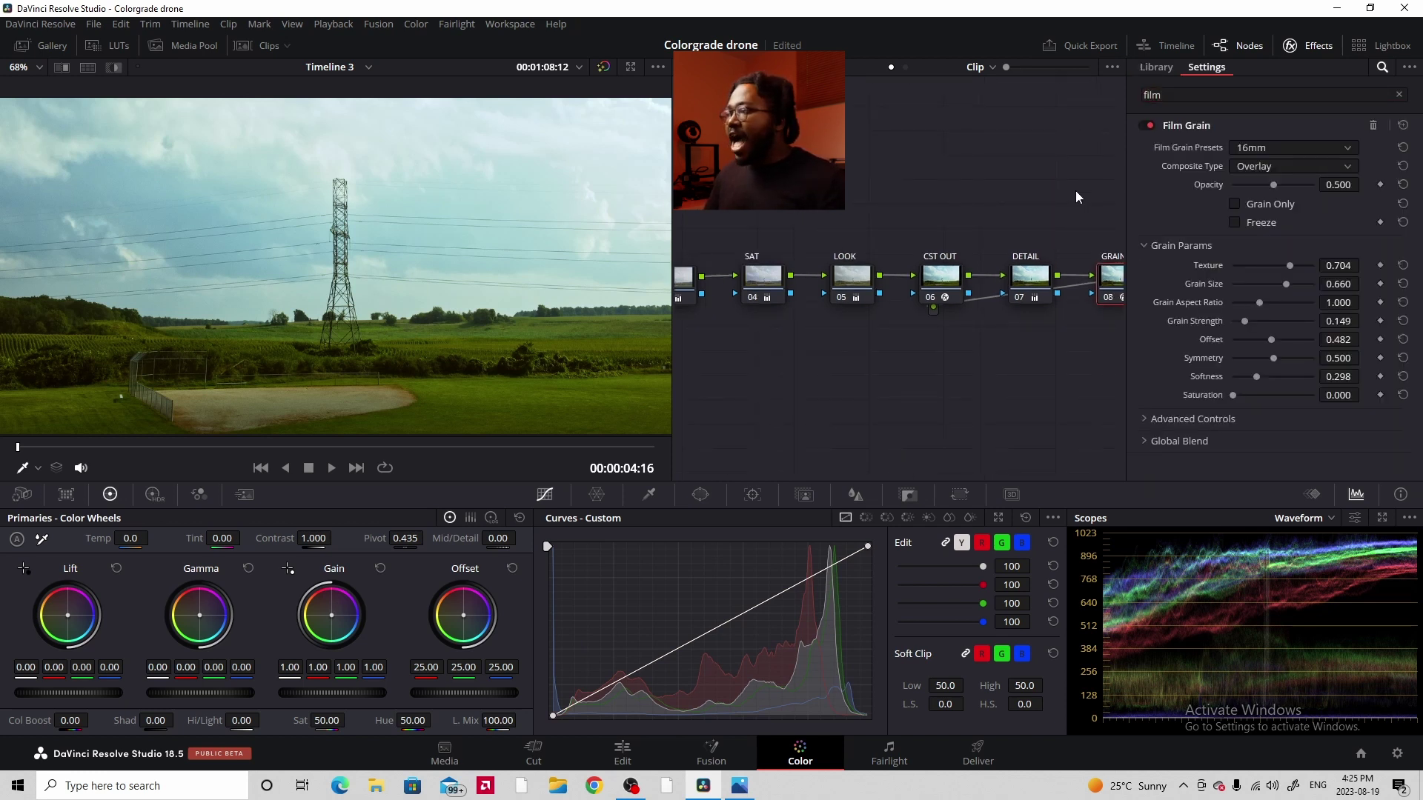
click(1276, 150)
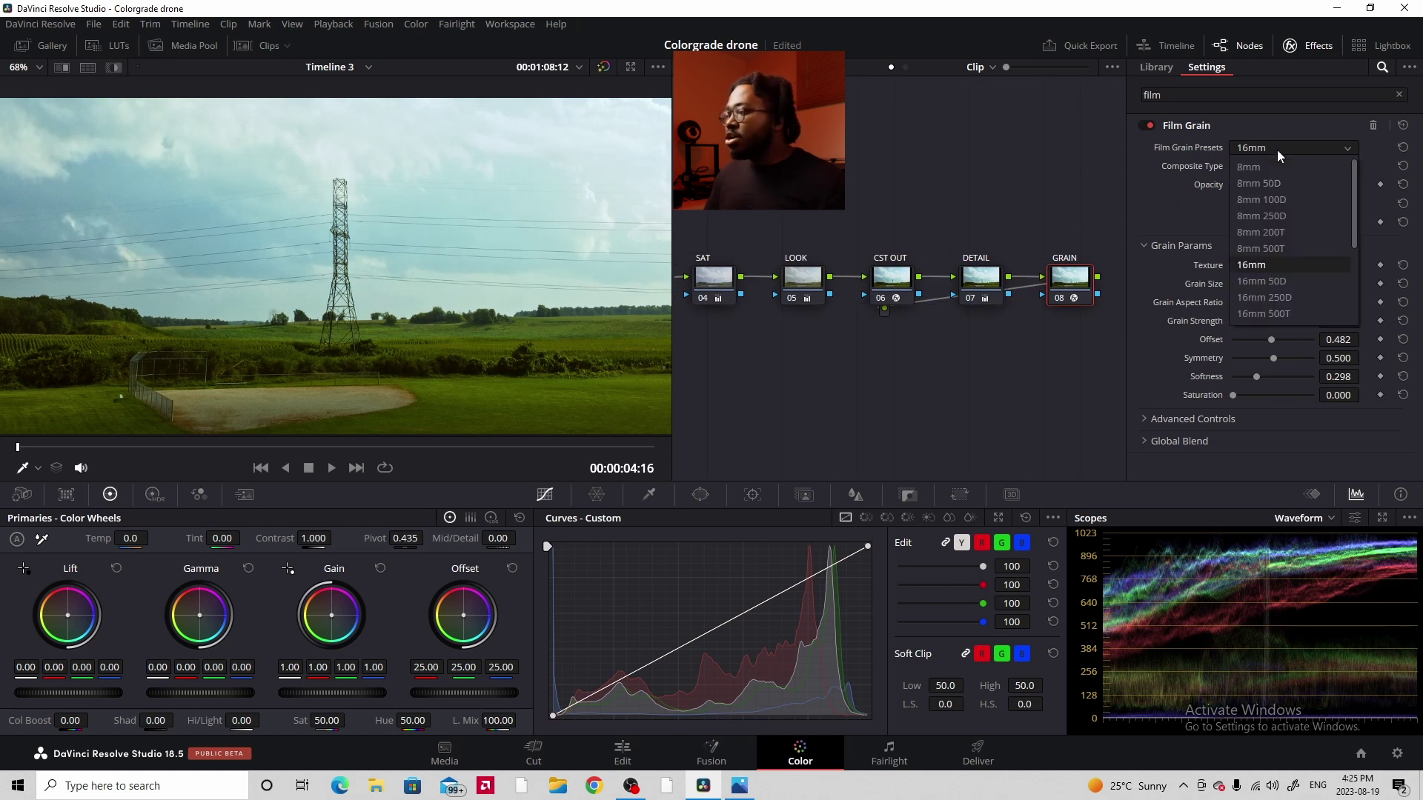
click(1285, 300)
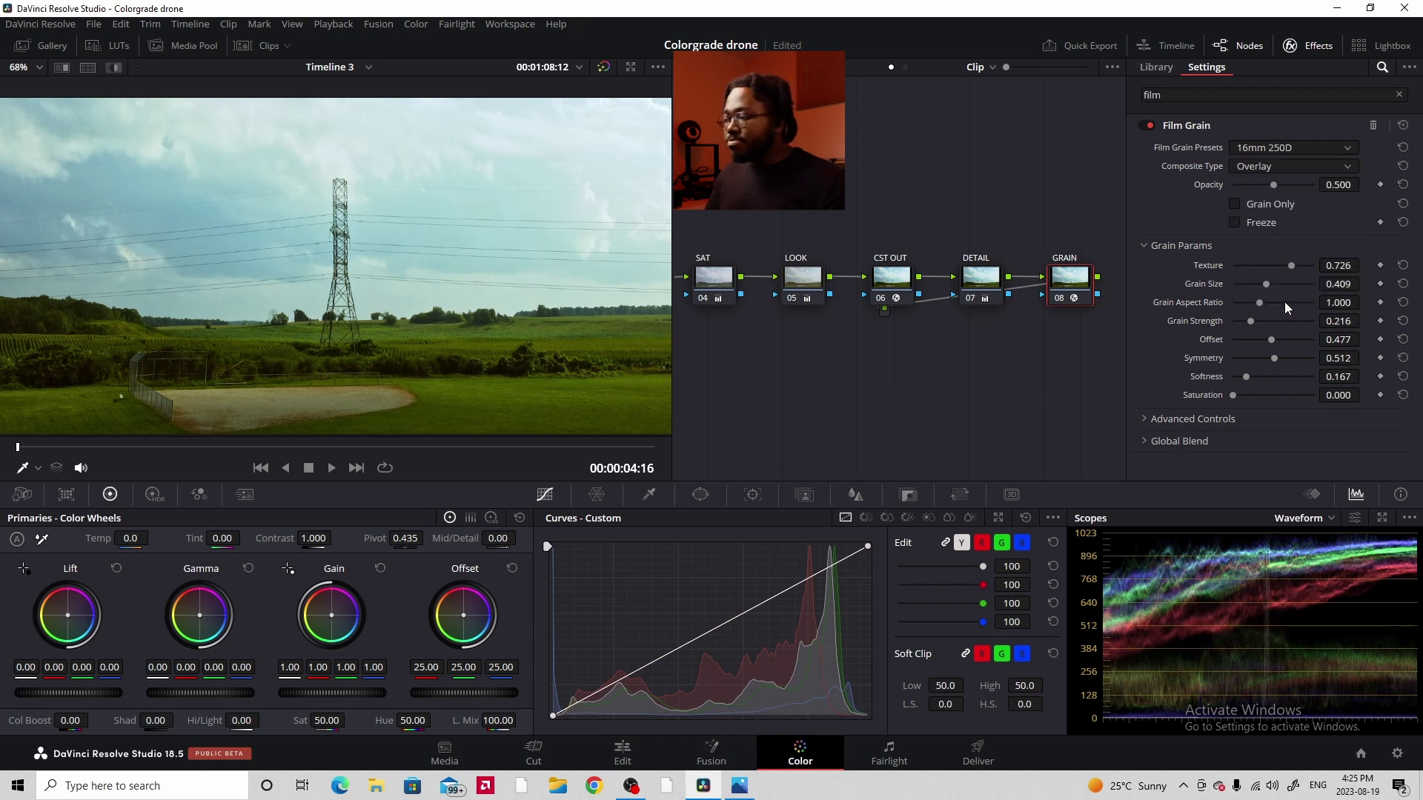
- Using the grain-only view, set the film grain's softness to 0.000 and grain size to 0.532, and restore the normal image
click(1235, 204)
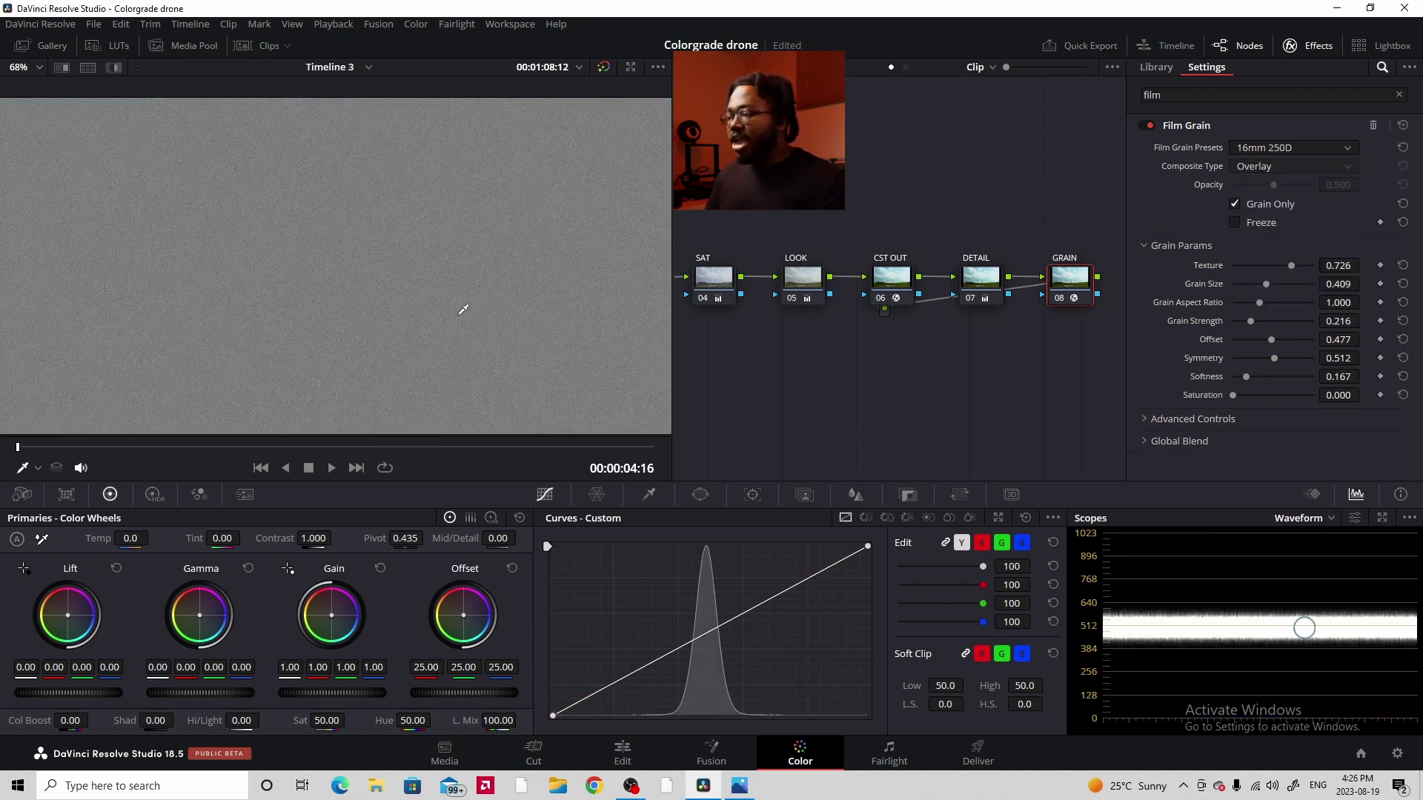
drag(1246, 376, 1229, 375)
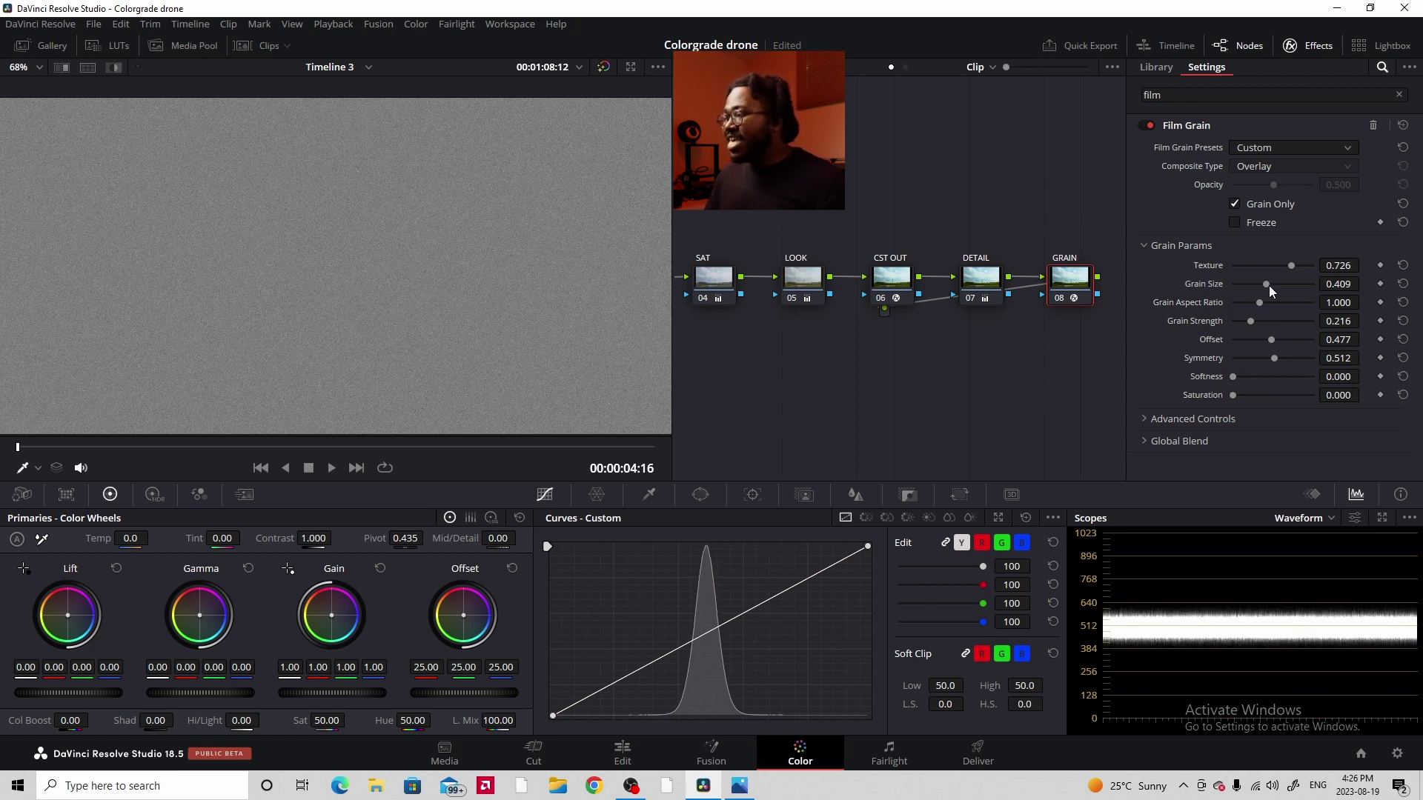
drag(1264, 286, 1275, 286)
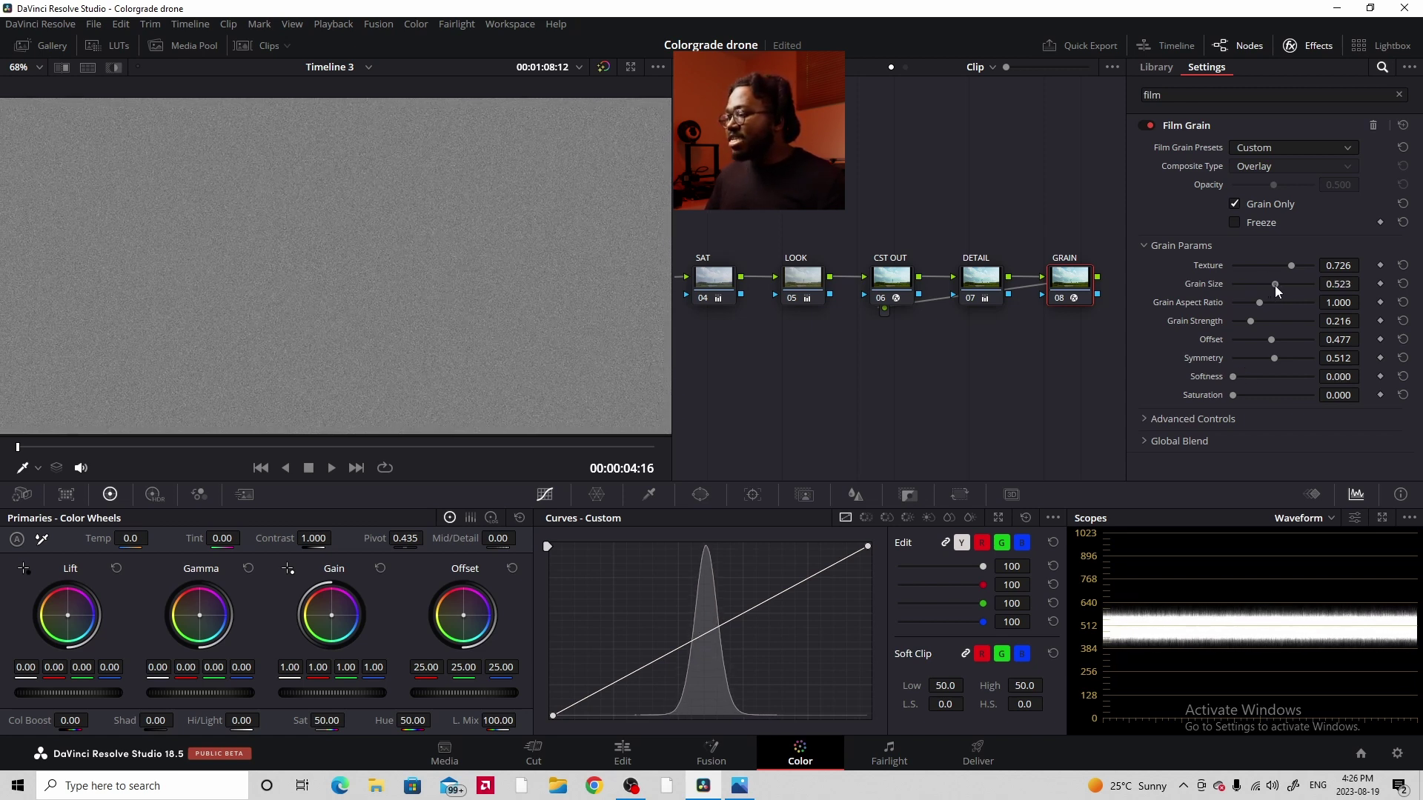
click(1235, 205)
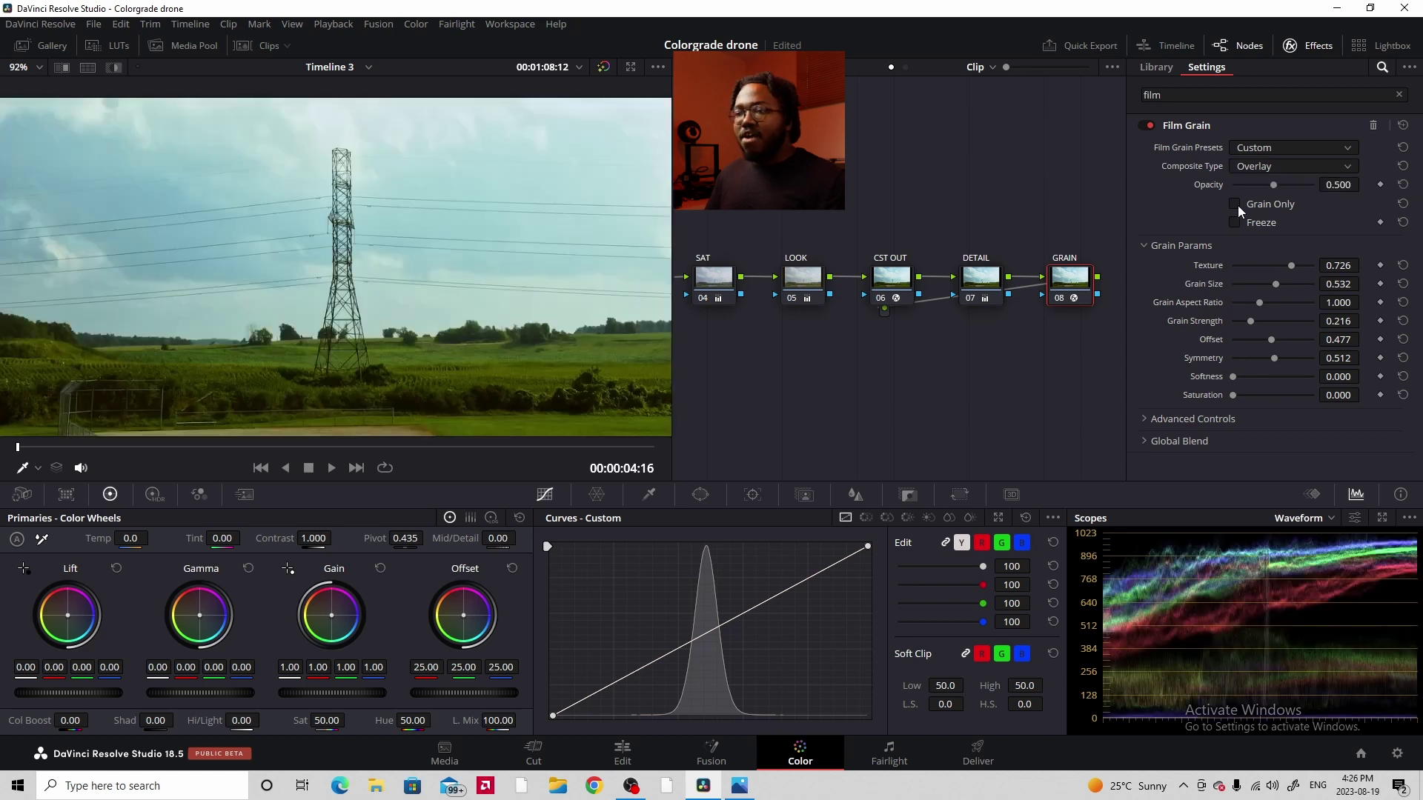
- Inspect the tower up close with and without the GRAIN node, and review the grain across the full frame
scroll(420, 227, up, 5)
scroll(260, 323, up, 5)
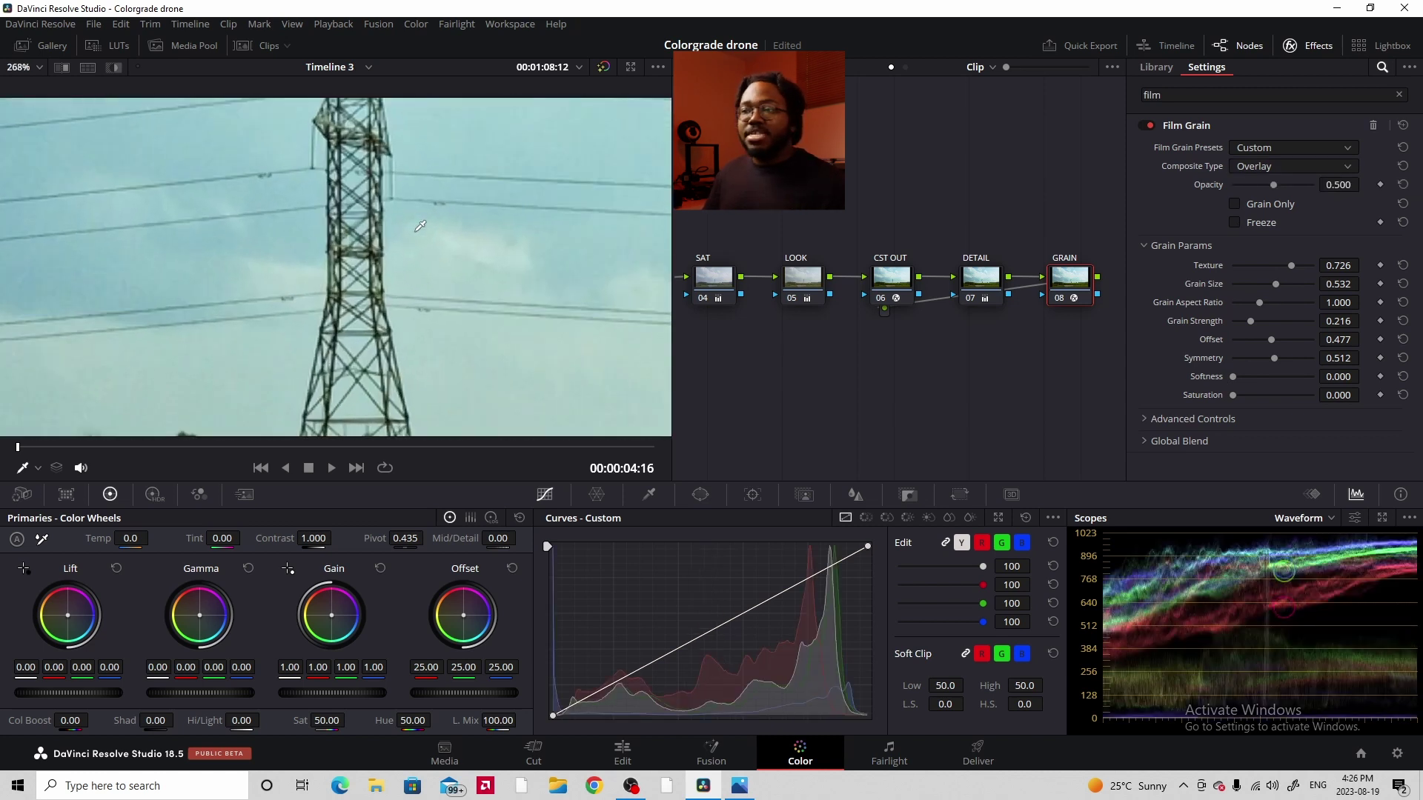
scroll(260, 323, up, 2)
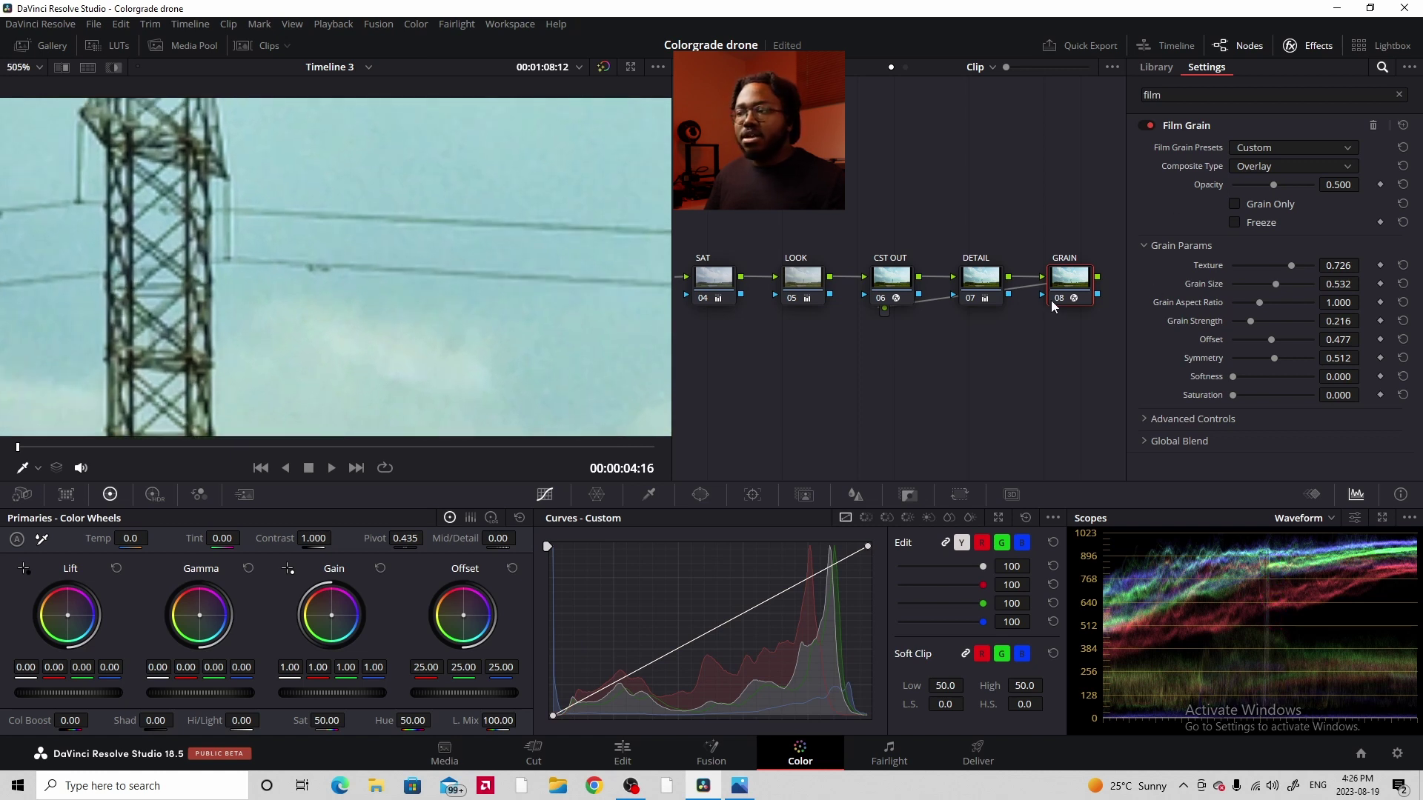
key(ctrl+d)
key(ctrl+d)
scroll(471, 303, down, 10)
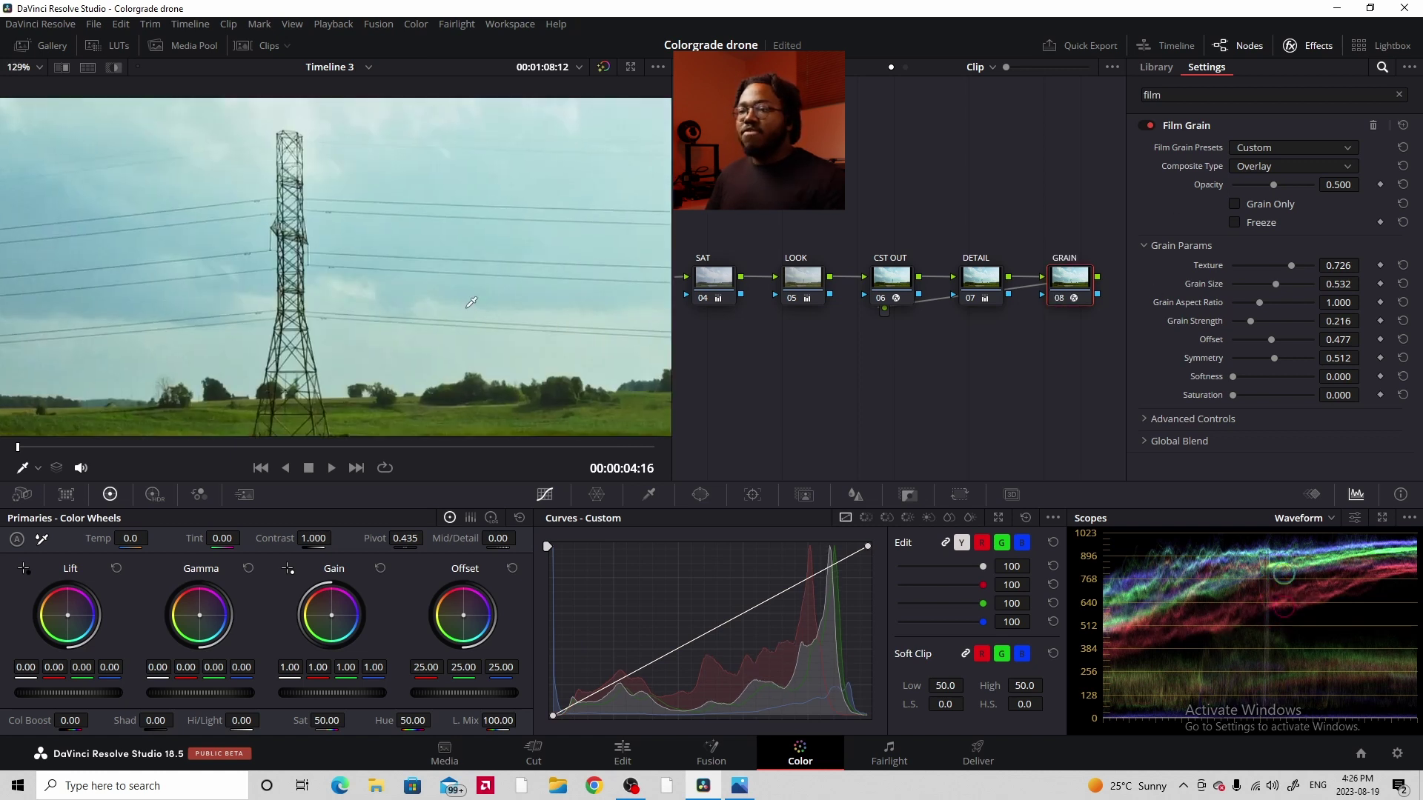
scroll(471, 302, down, 3)
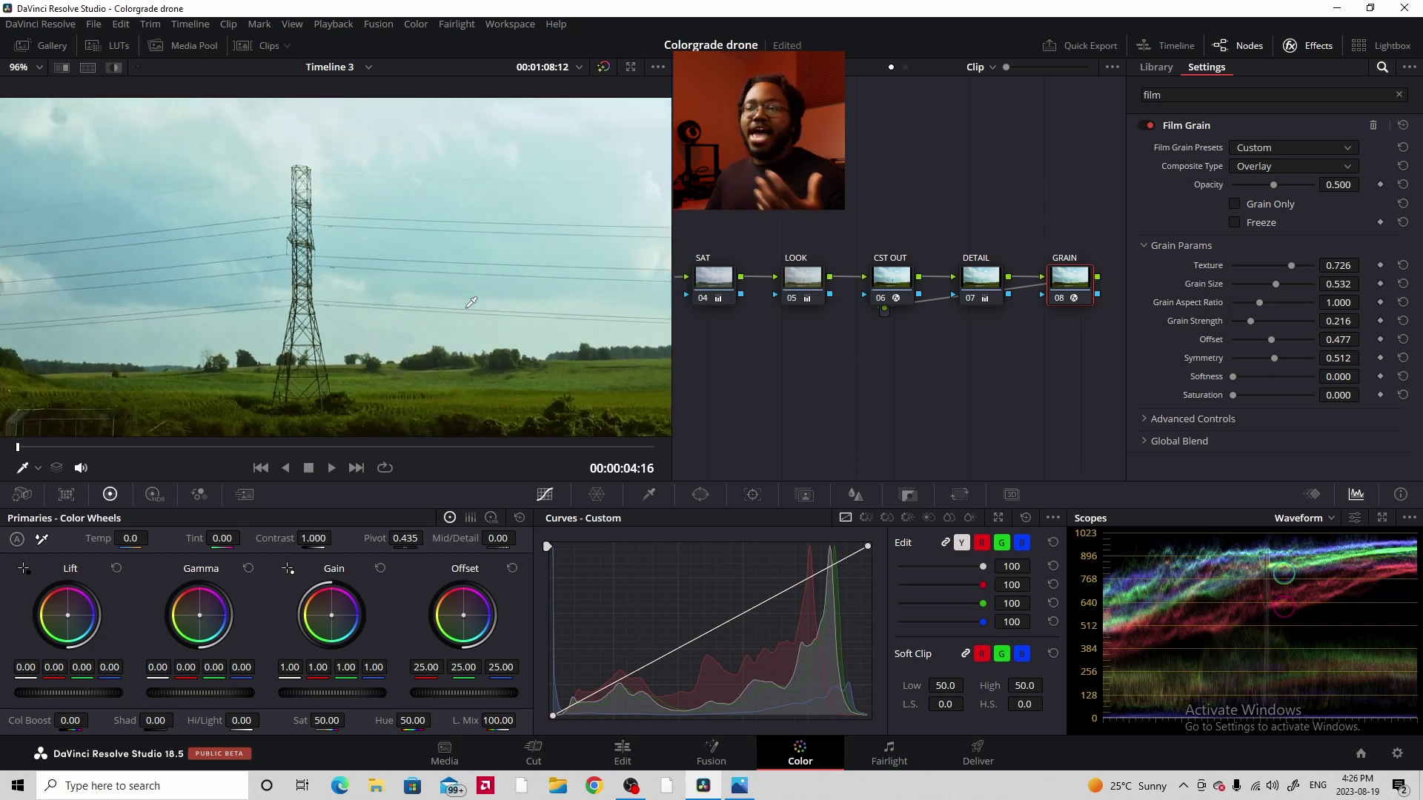
scroll(472, 303, down, 4)
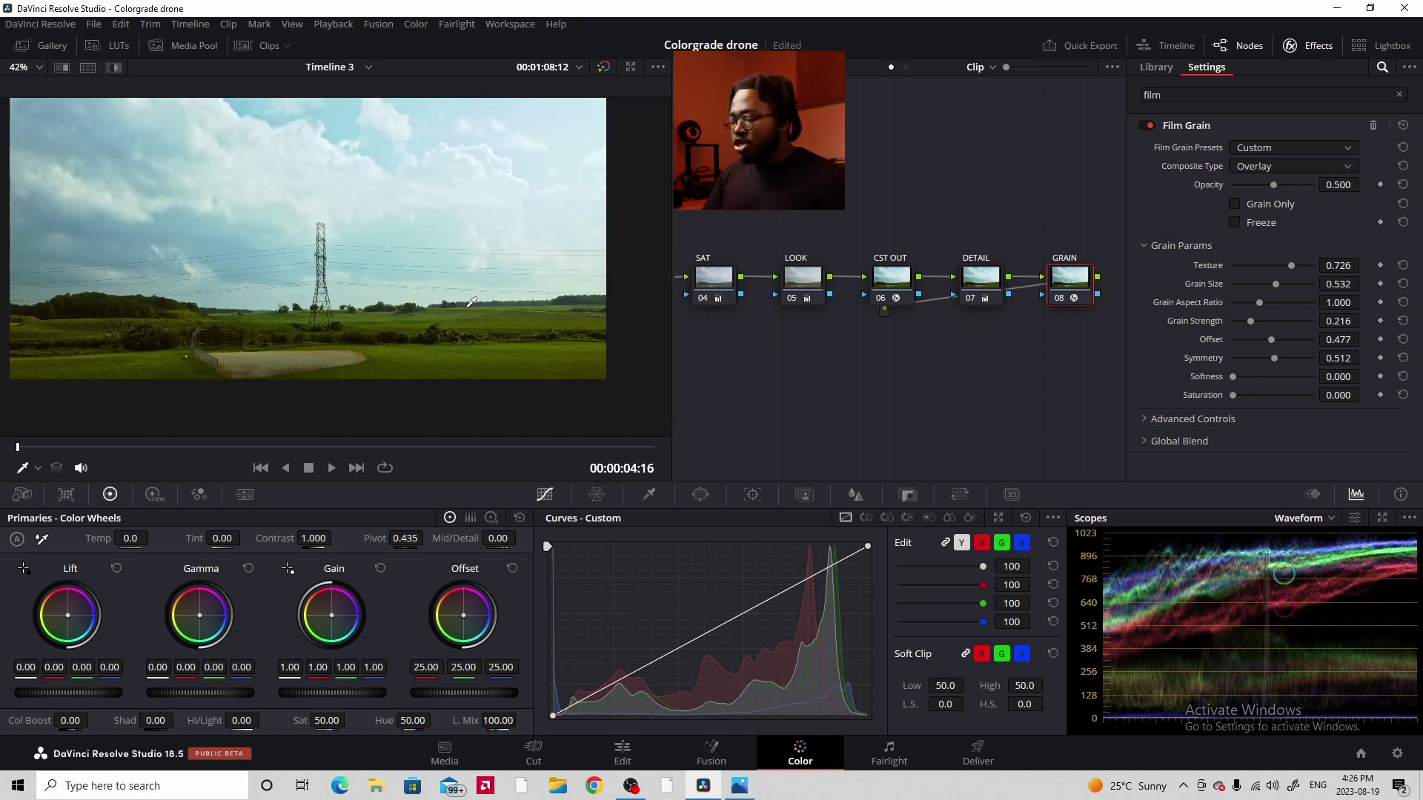